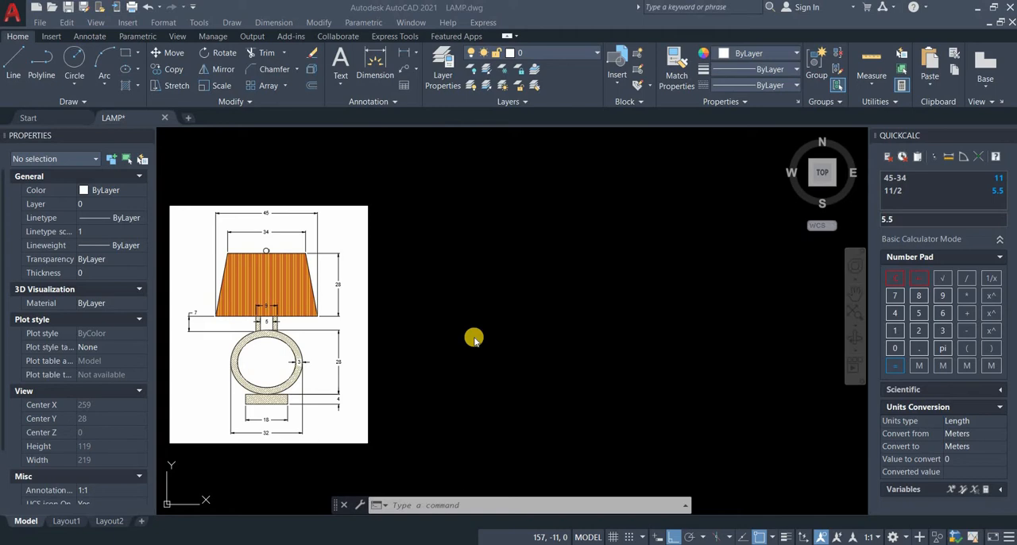
Step: Check the drawing units settings and accept decimal lengths with precision 0 and an insertion scale of Centimeters
left_click(504, 504)
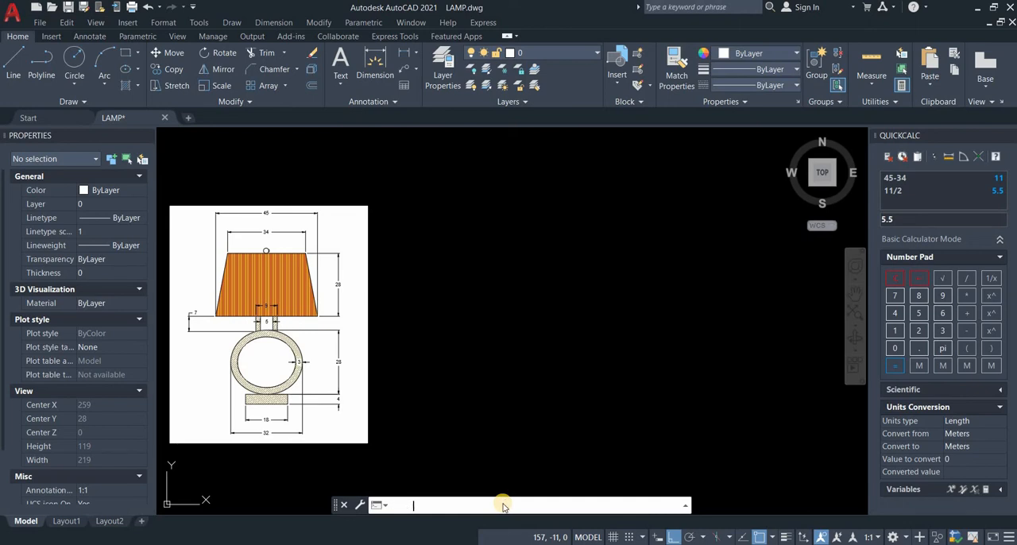
type("units")
key("Return")
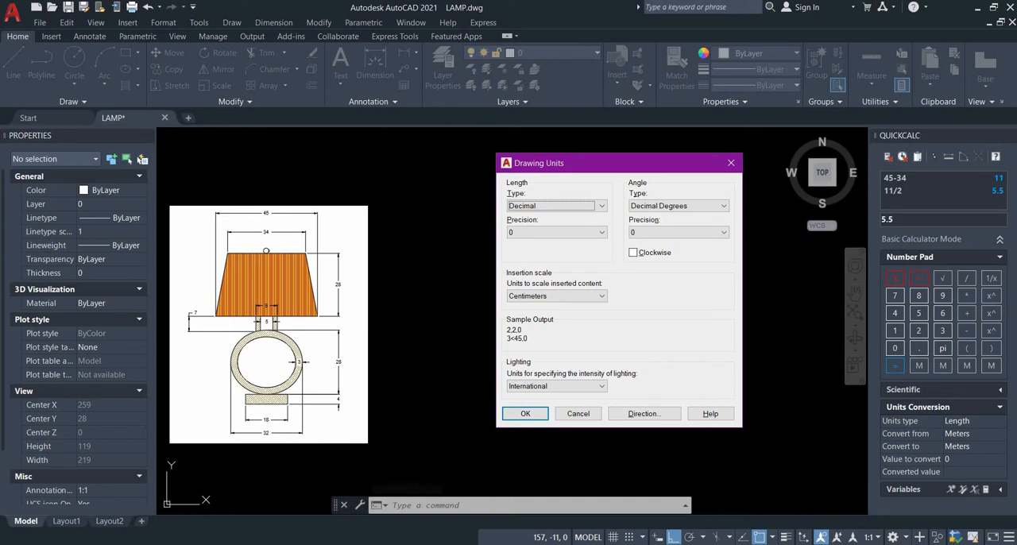
left_click(524, 415)
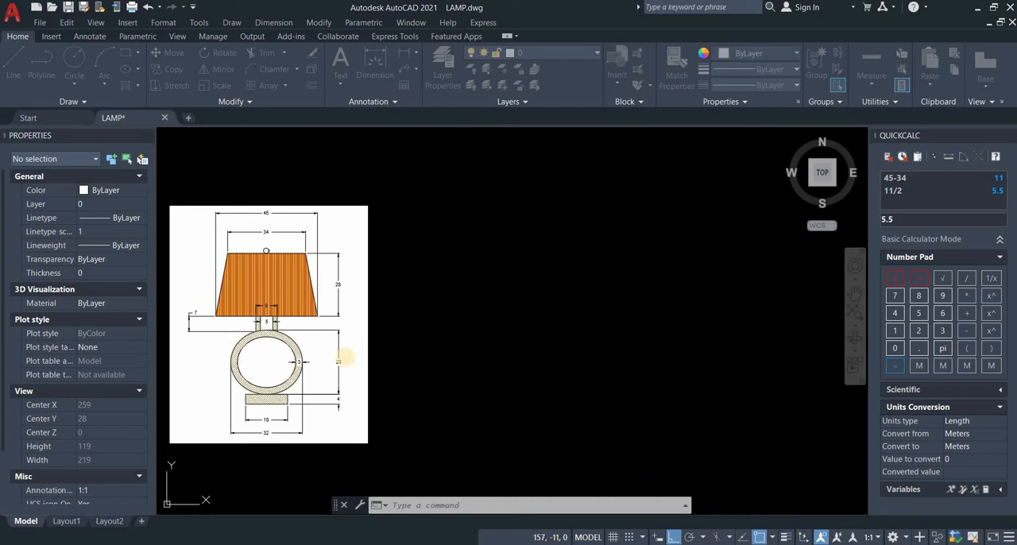
Step: Draw a rectangle 45 long and 28 wide in the empty area beside the lamp reference image
scroll(348, 356, "up", 2)
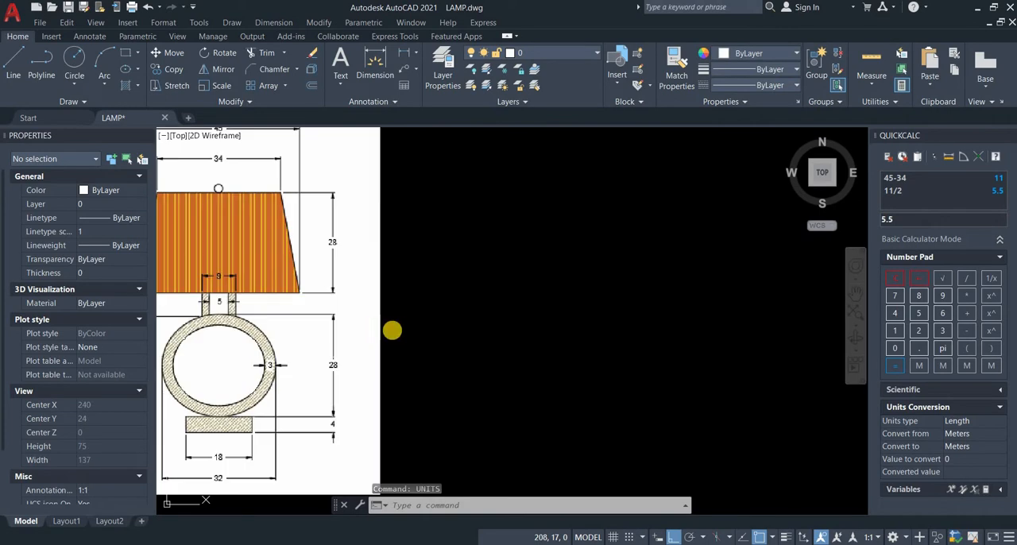
middle_click_drag(355, 336, 423, 328)
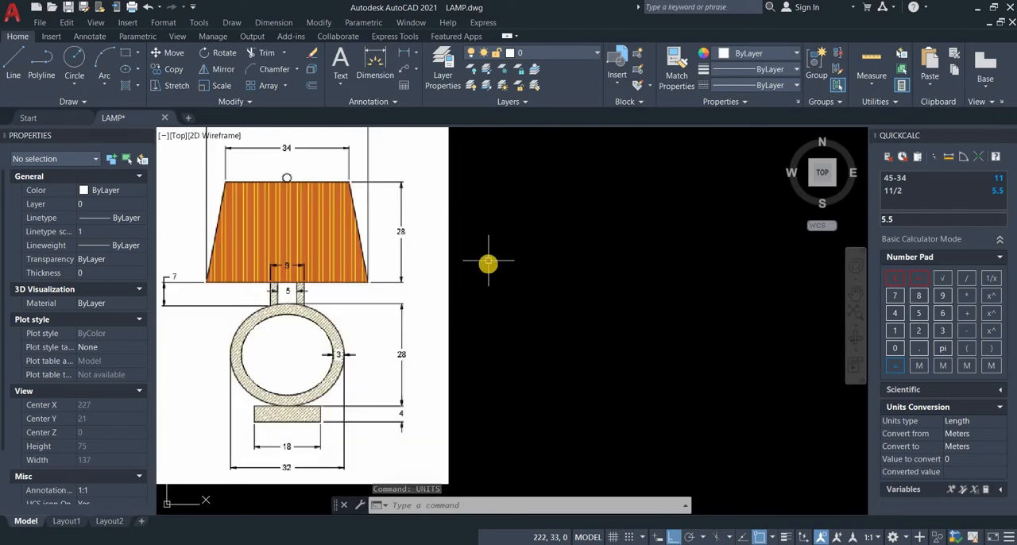
middle_click_drag(489, 262, 489, 264)
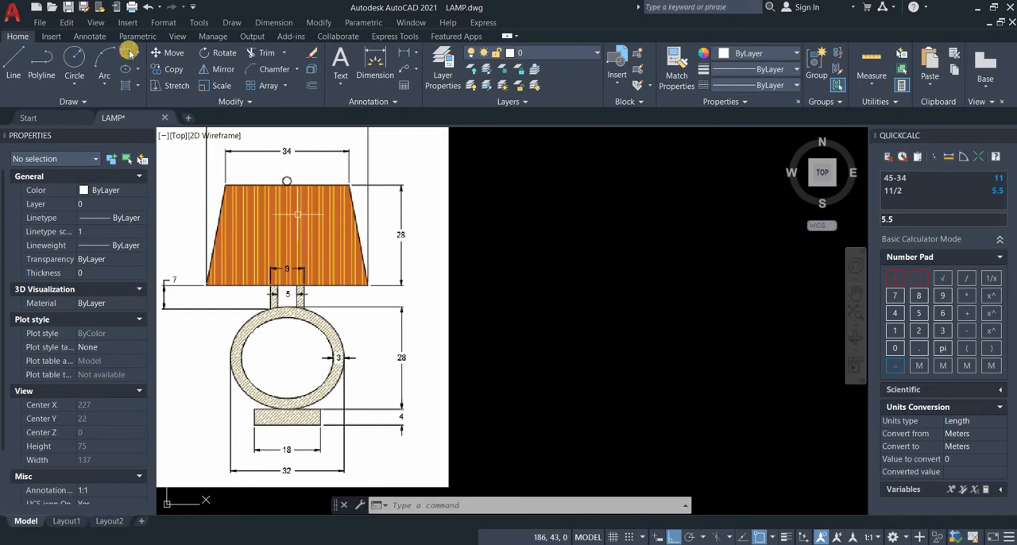
type("rec")
key("Return")
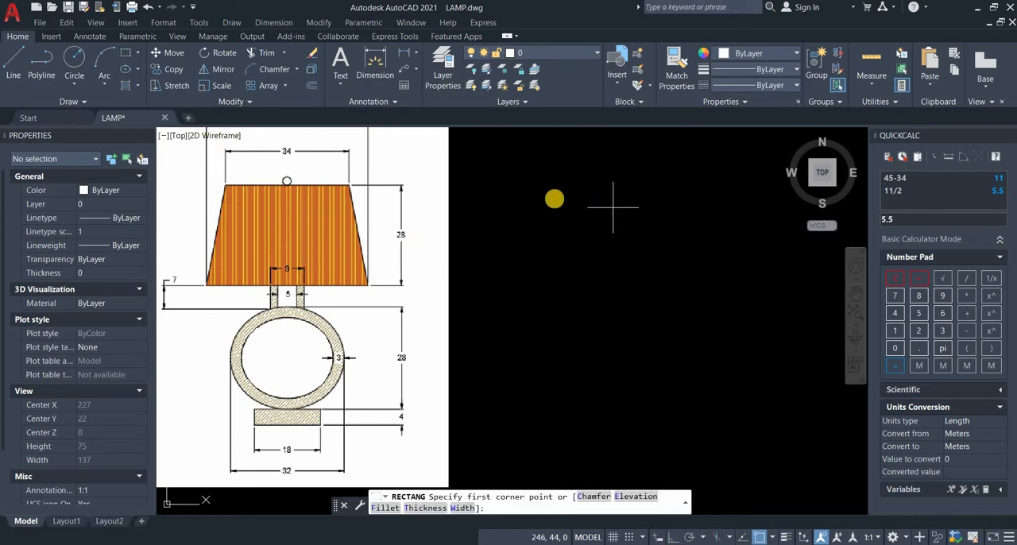
left_click(554, 198)
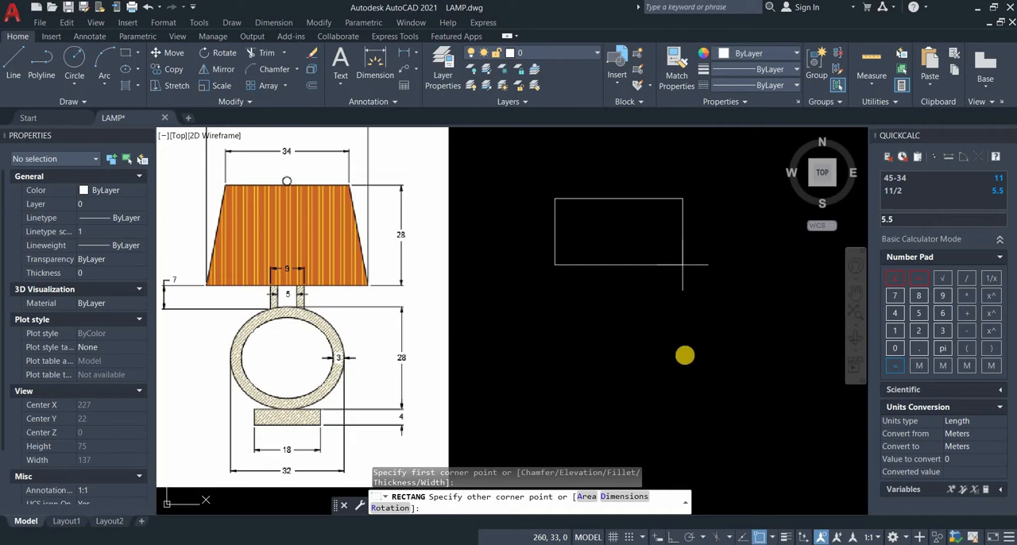
left_click(629, 495)
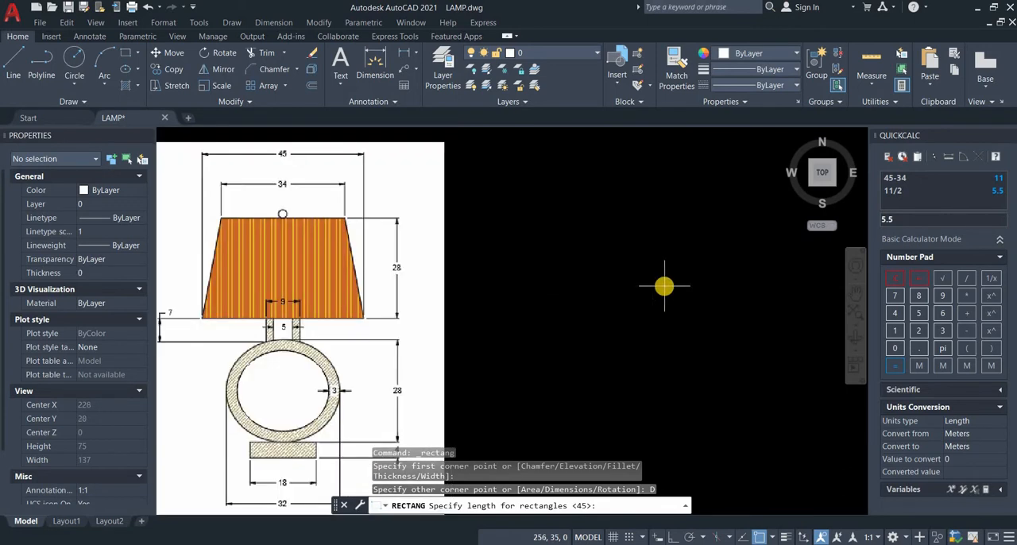
key("Return")
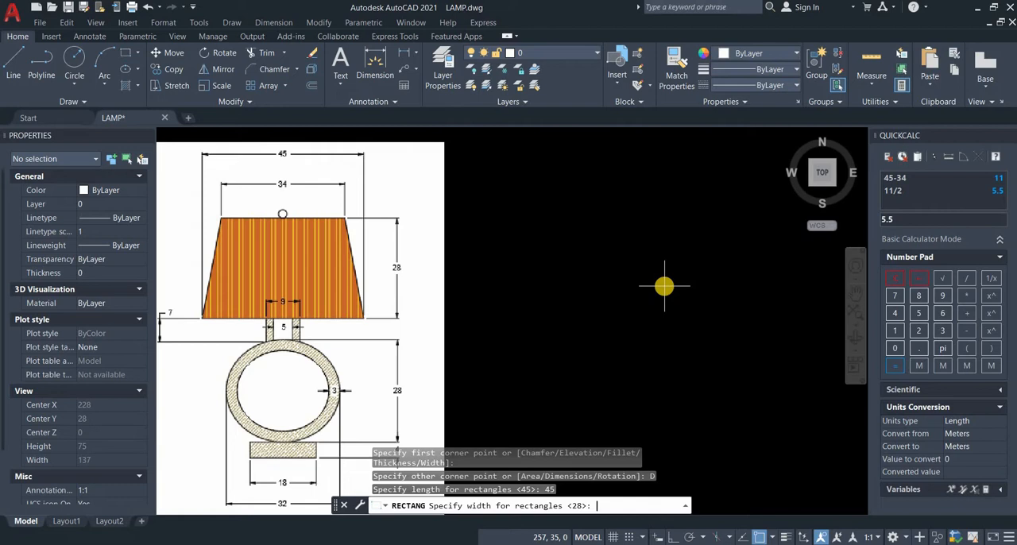
key("Return")
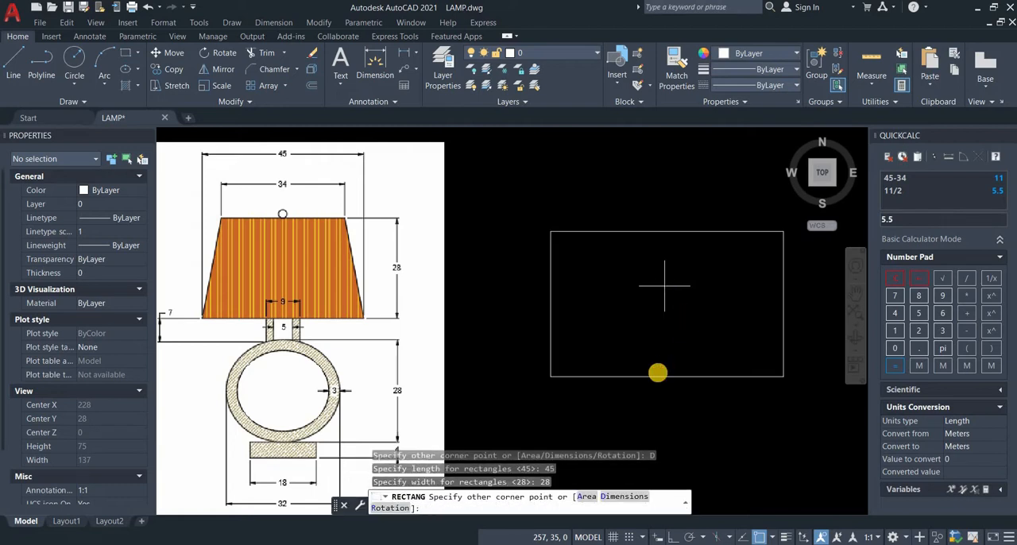
left_click(660, 358)
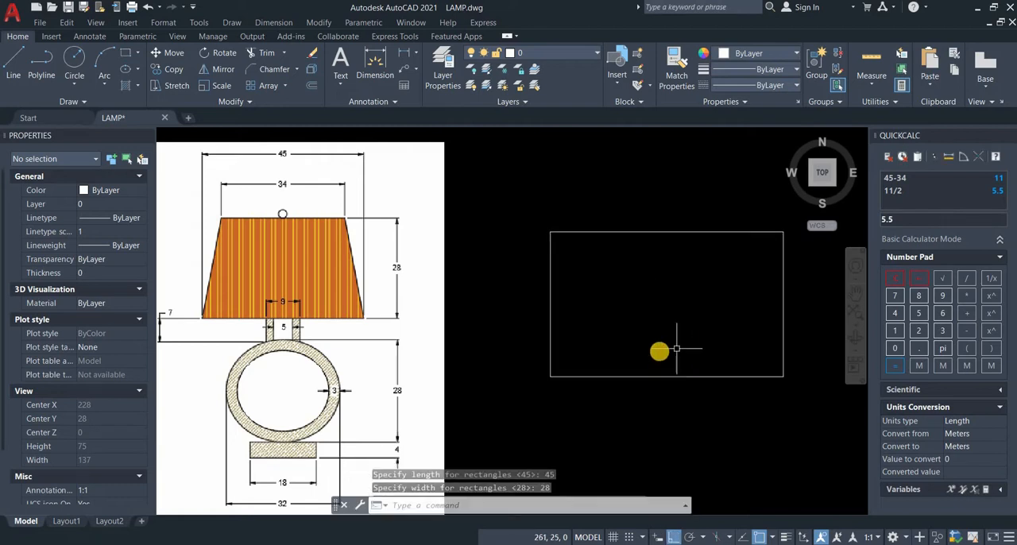
Step: Chamfer the rectangle's upper-left corner with distances of 28 along the side edge and 5.5 along the top edge
left_click(274, 69)
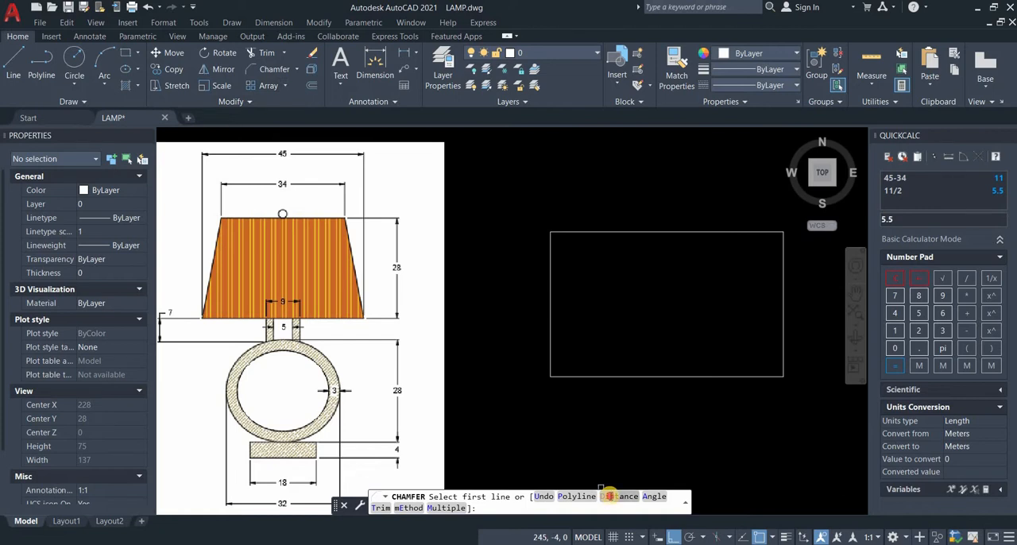
left_click(619, 497)
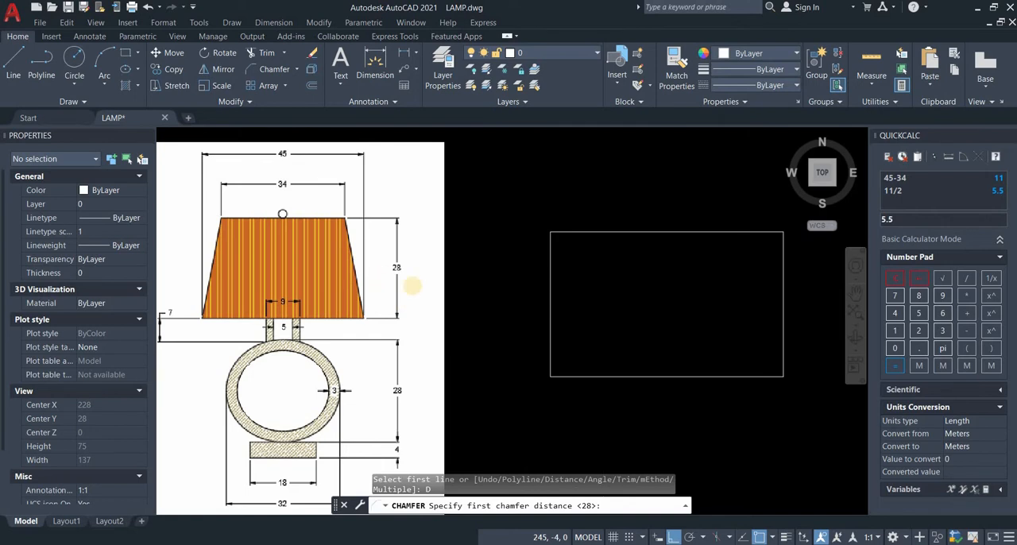
type("28")
key("Return")
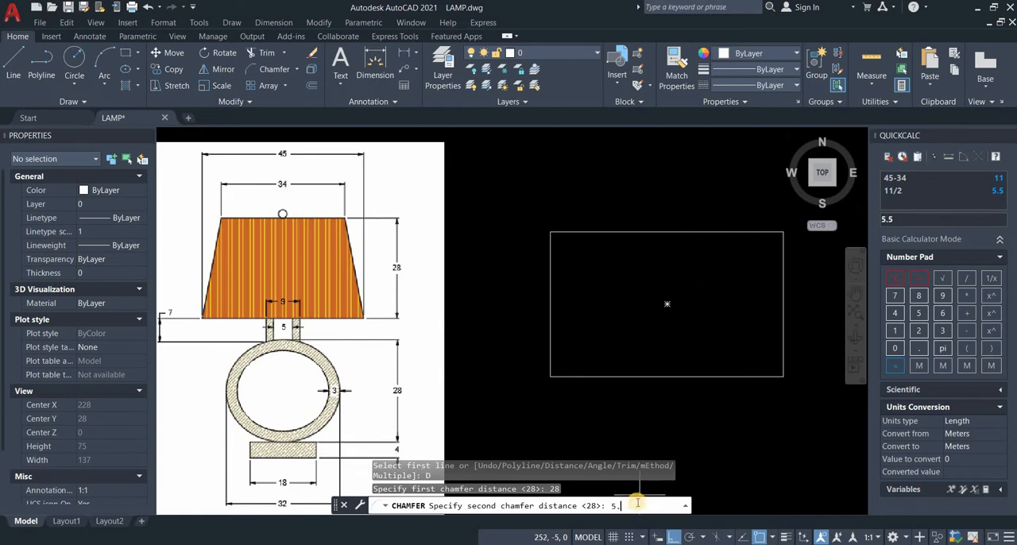
key("Return")
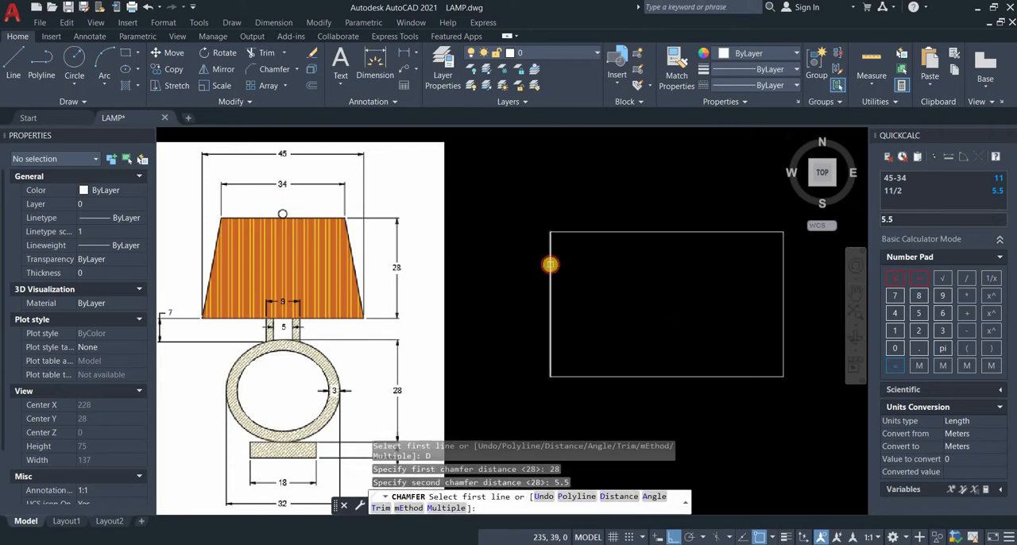
left_click(550, 264)
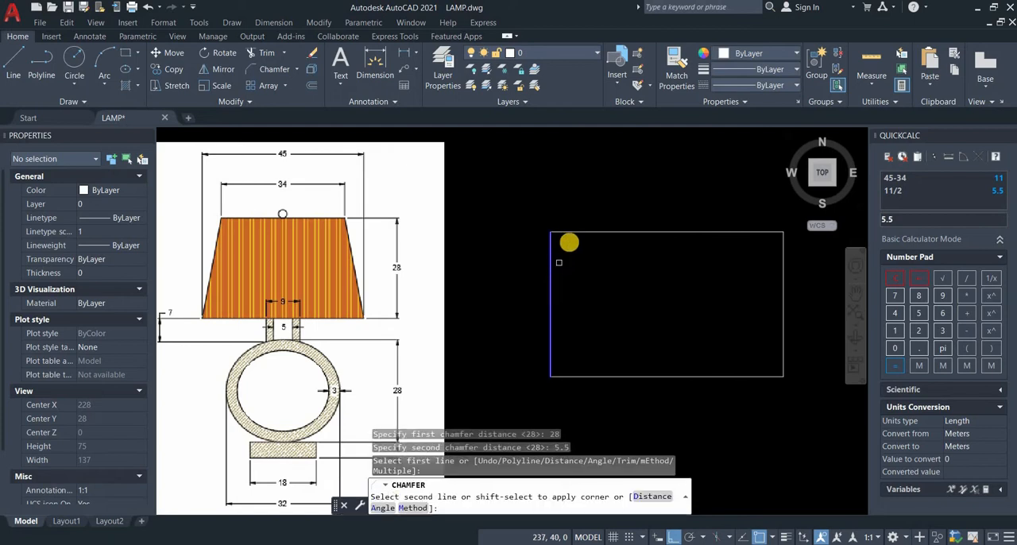
left_click(569, 232)
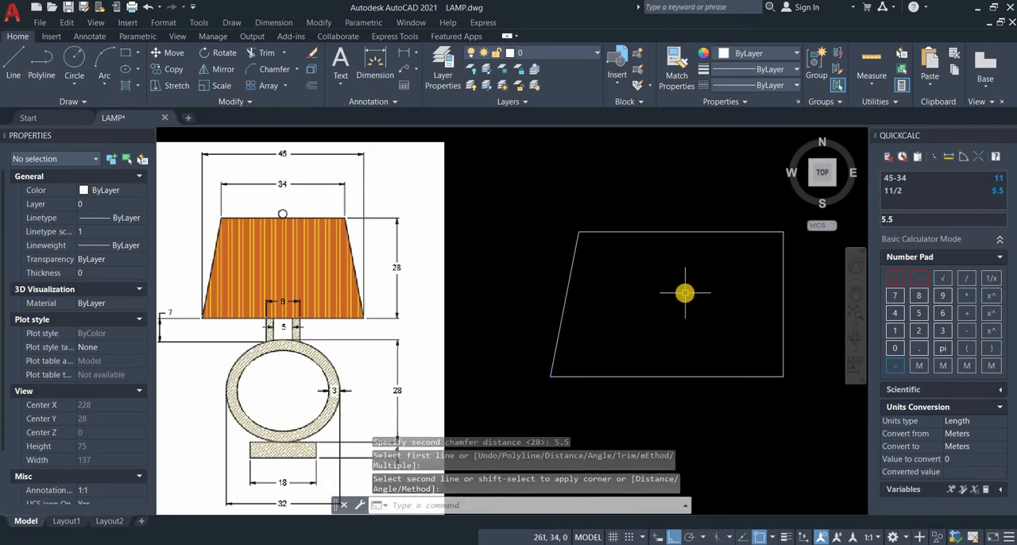
Step: Chamfer the upper-right corner with the same distances to complete the lampshade's trapezoid outline
key("Return")
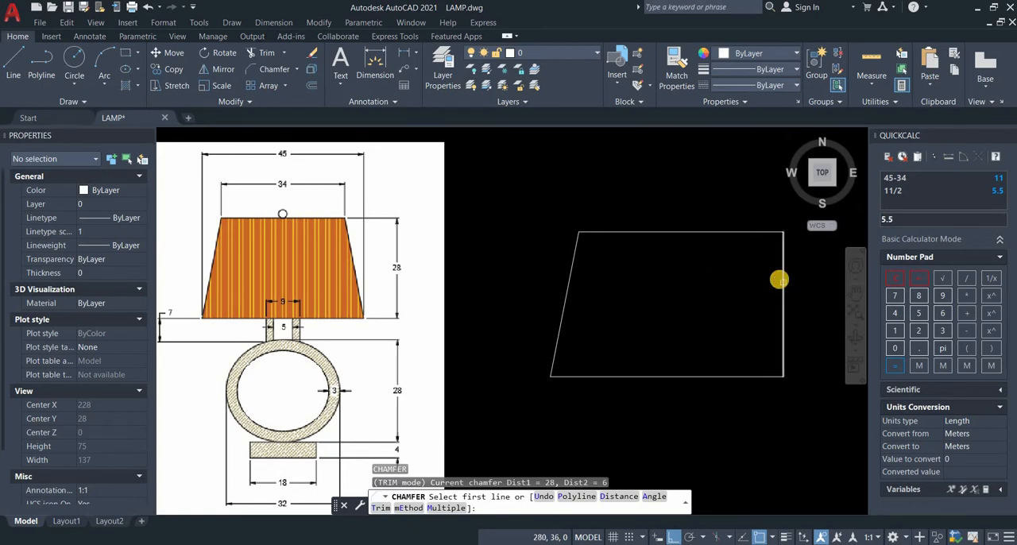
left_click(782, 280)
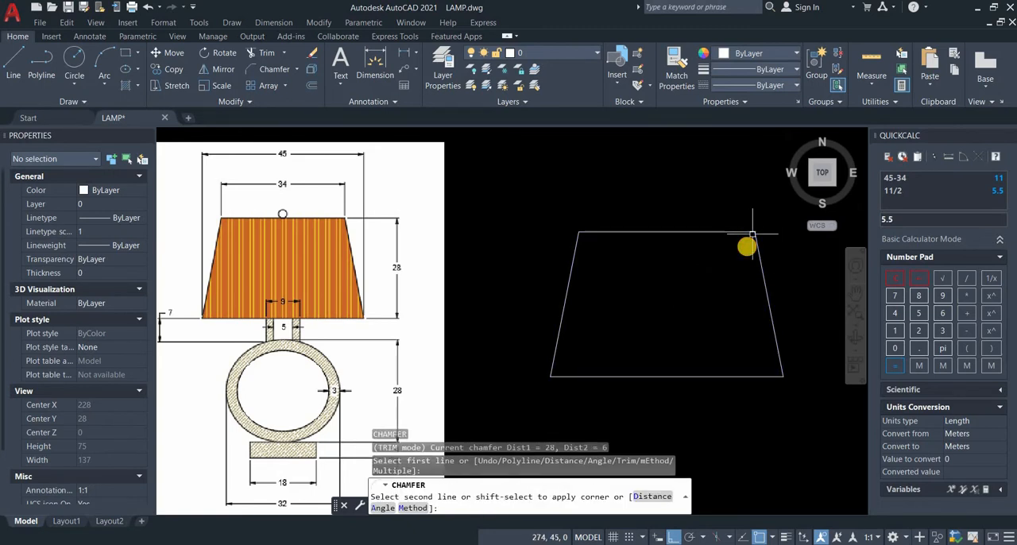
left_click(747, 241)
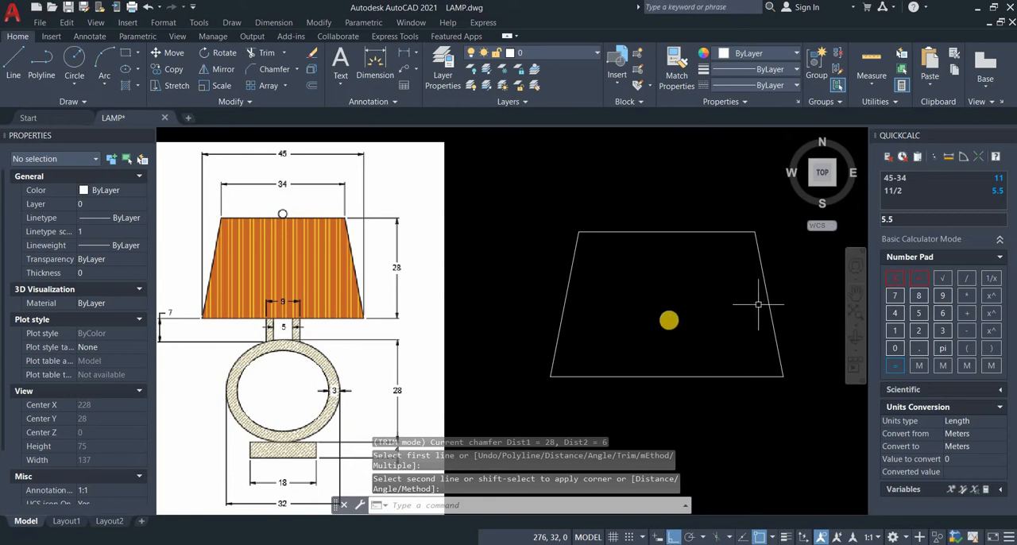
Step: Draw a vertical centre line 40 long downward from the midpoint of the lampshade's bottom edge
middle_click_drag(681, 325, 647, 272)
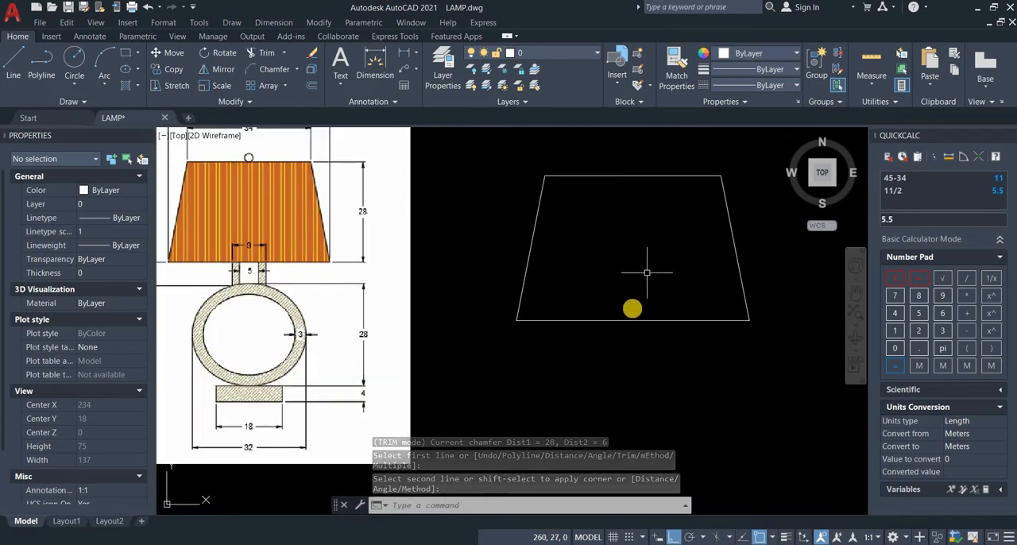
middle_click_drag(628, 331, 684, 306)
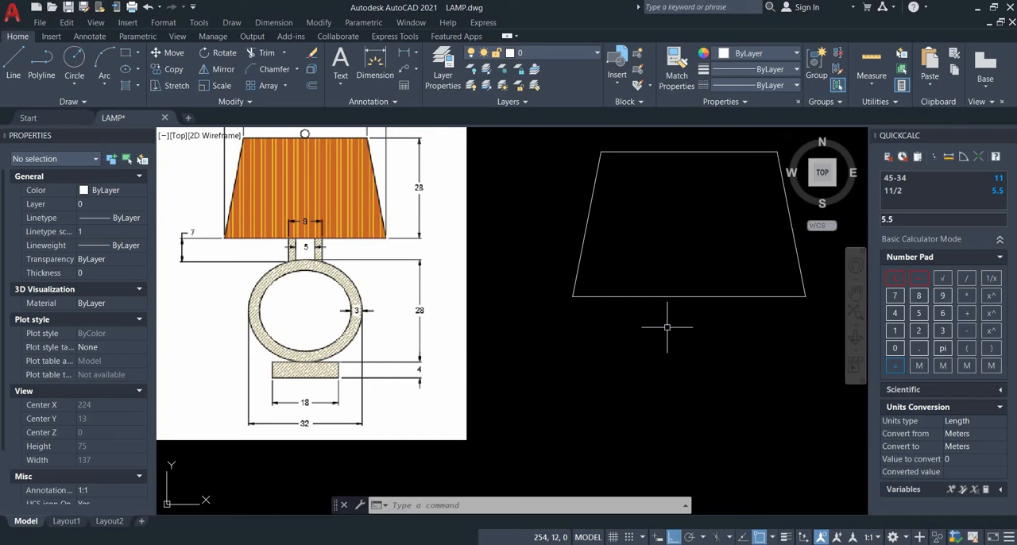
key("l")
key("Return")
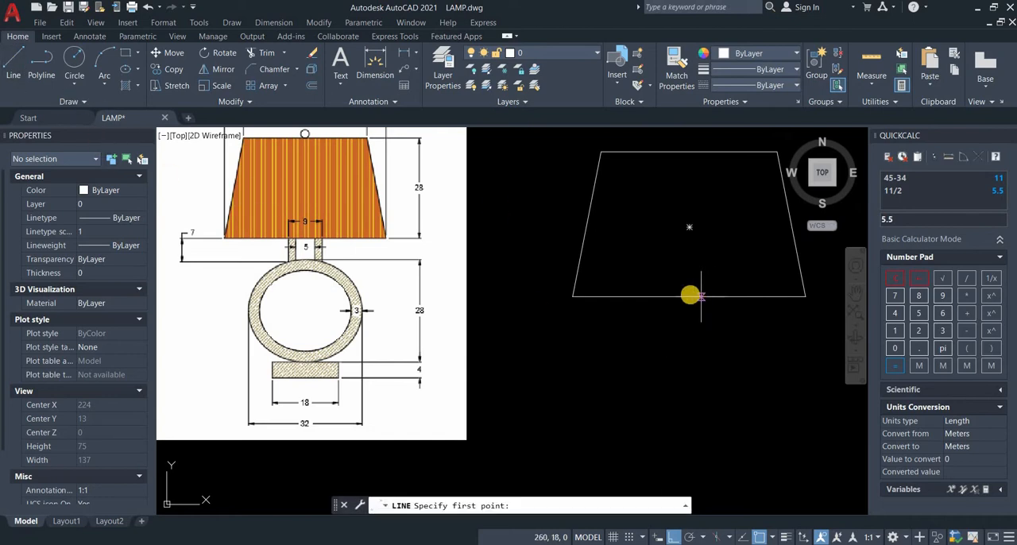
left_click(689, 295)
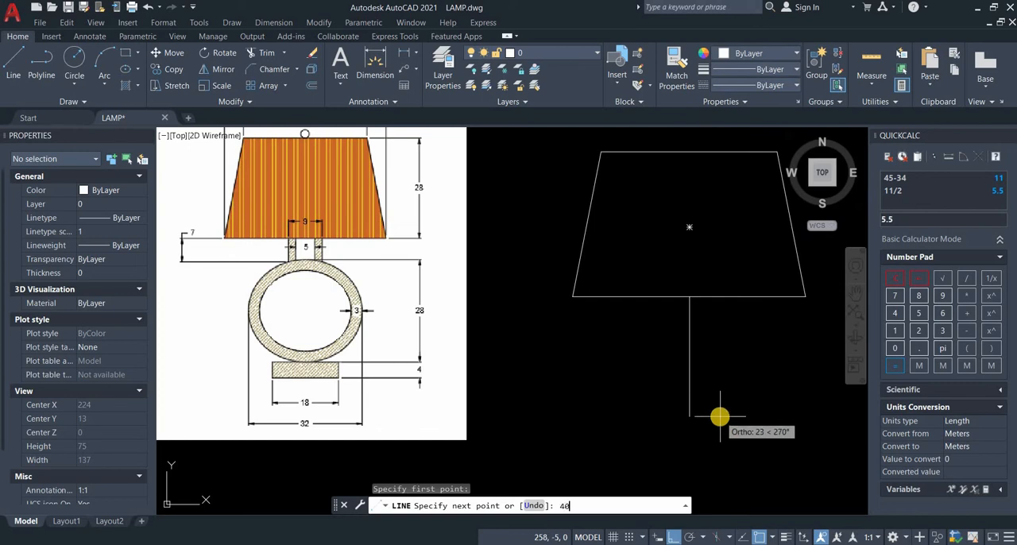
key("Return")
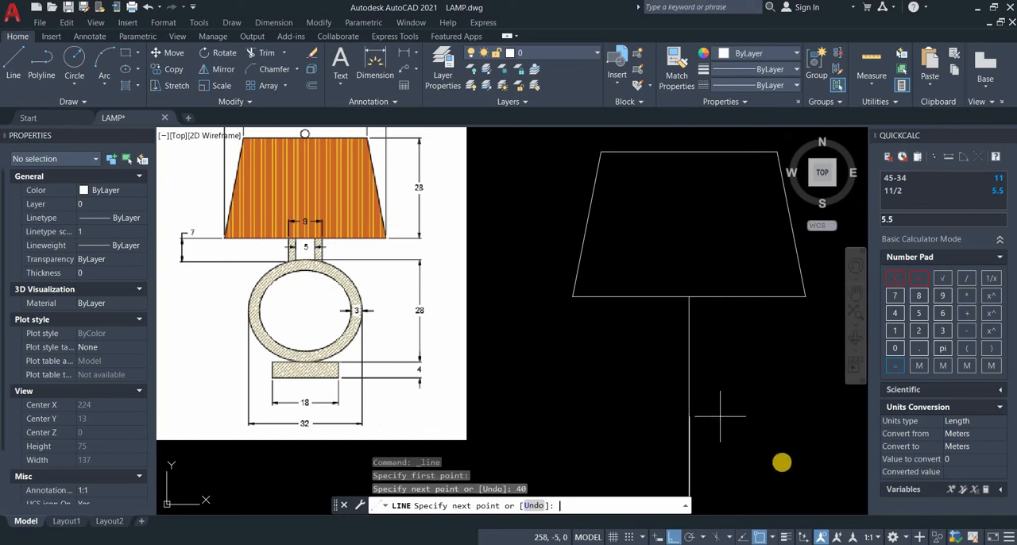
key("Return")
Step: Draw the neck lines from the shade's bottom edge left of the centre line: 7 down, 9 to the right
middle_click_drag(716, 395, 699, 348)
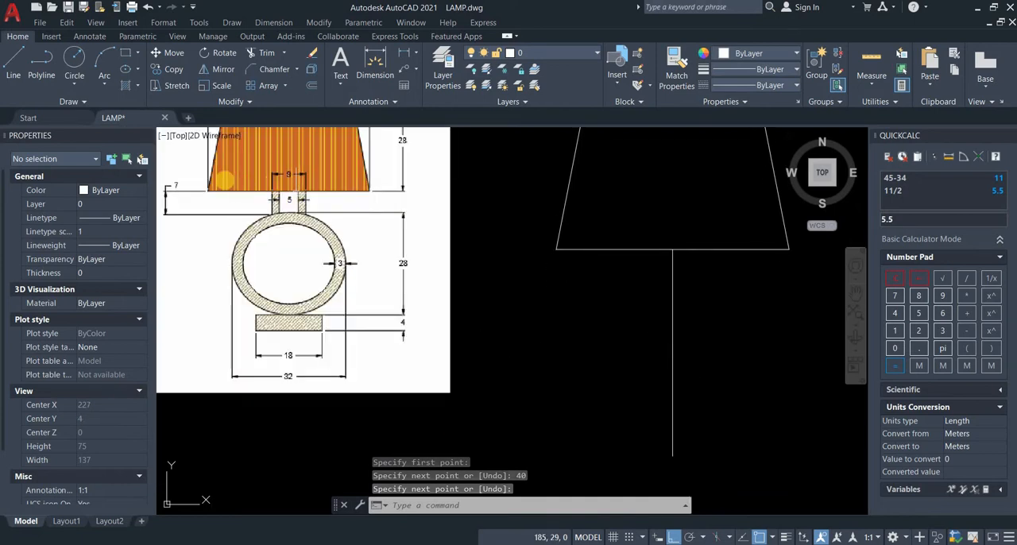
left_click(19, 70)
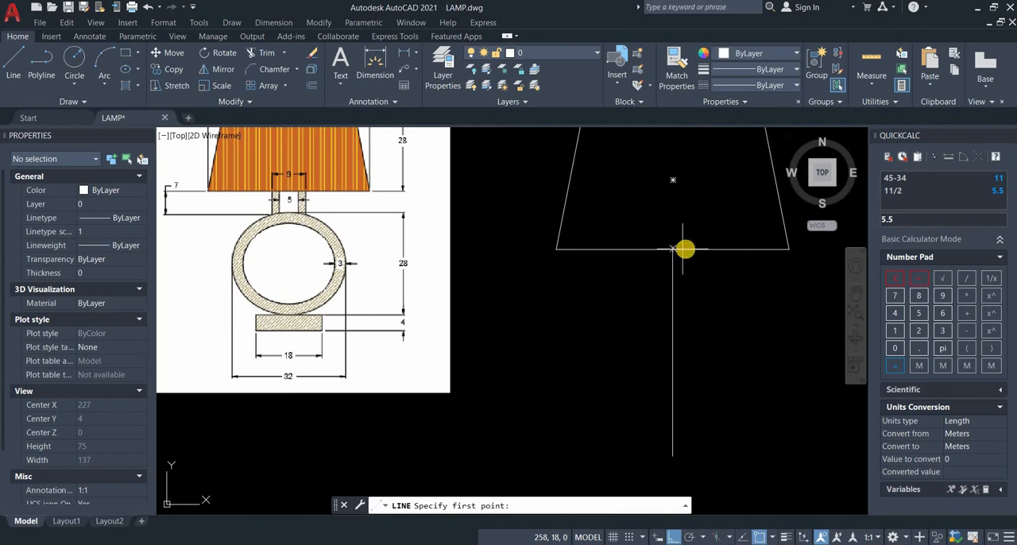
left_click(644, 250)
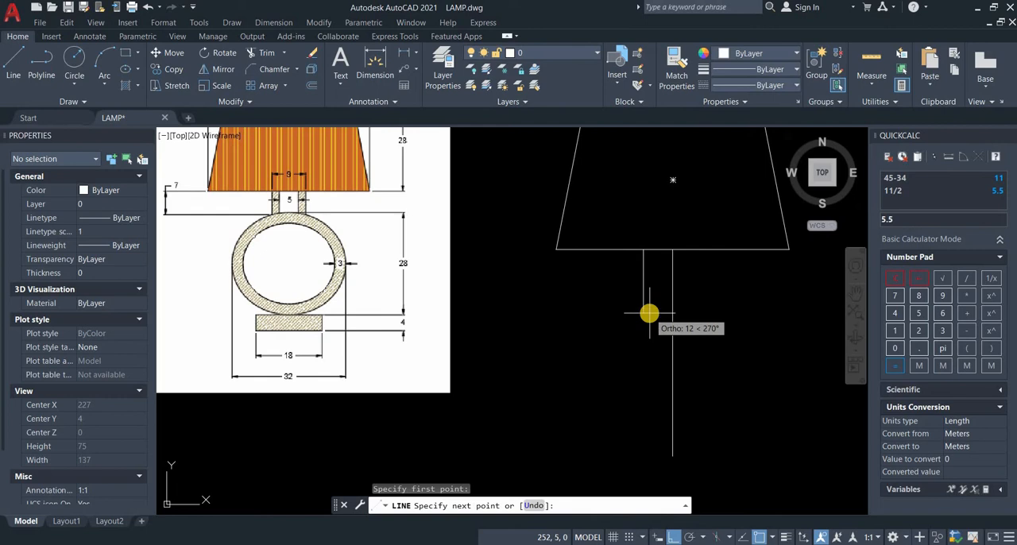
type("7")
key("Return")
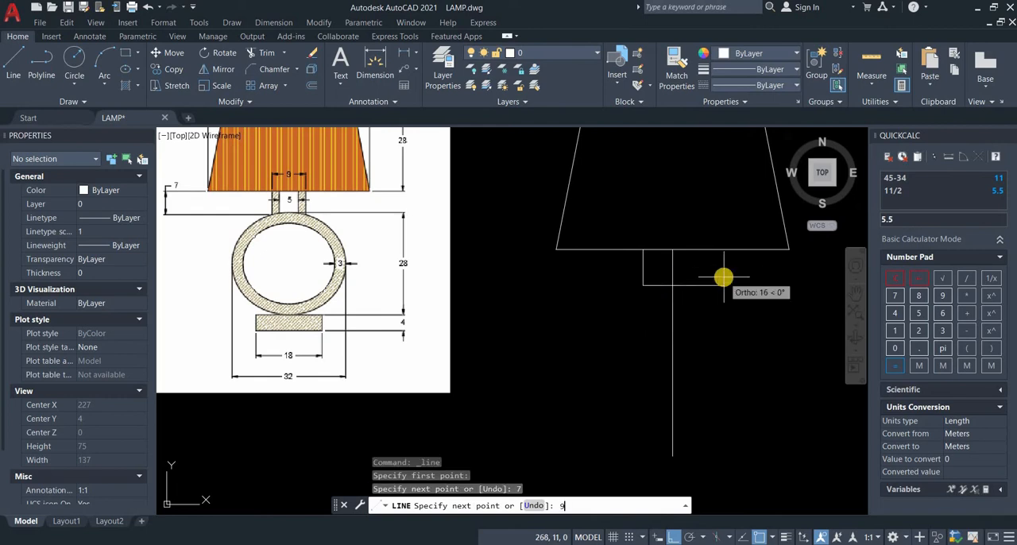
type("9")
key("Return")
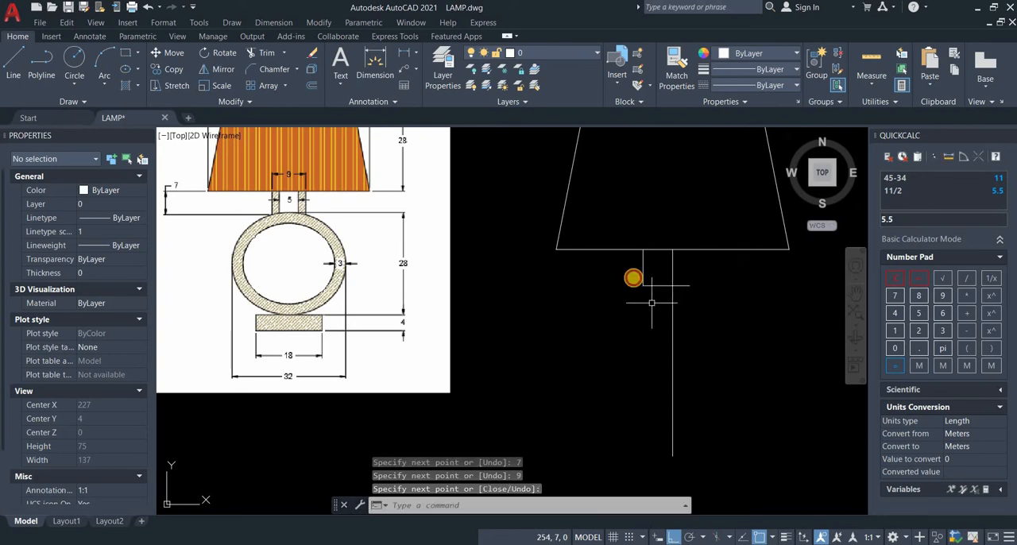
Step: Move both neck lines so the horizontal one is centred on the centre line, and delete that horizontal line
left_click(652, 303)
left_click(633, 277)
left_click(164, 53)
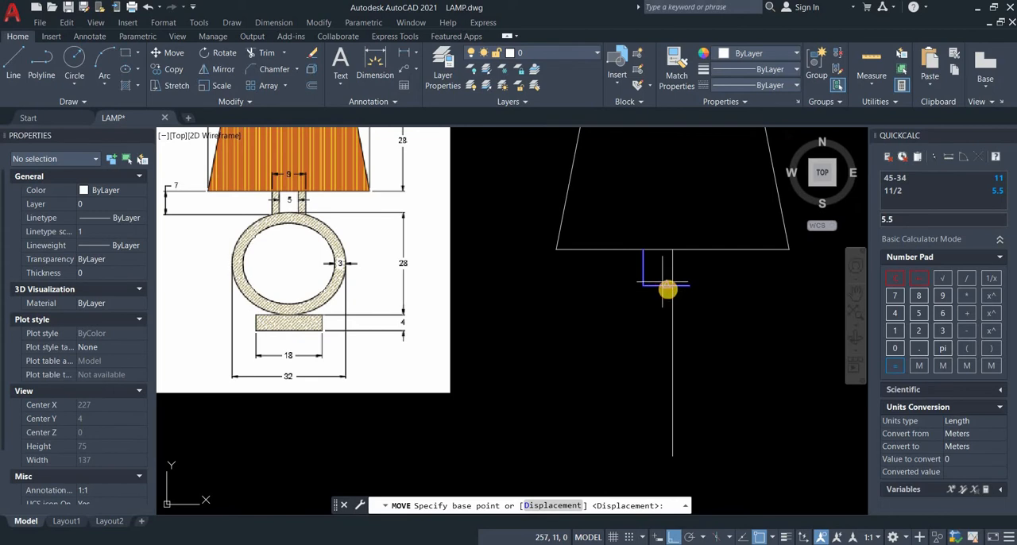
left_click(670, 285)
left_click(692, 250)
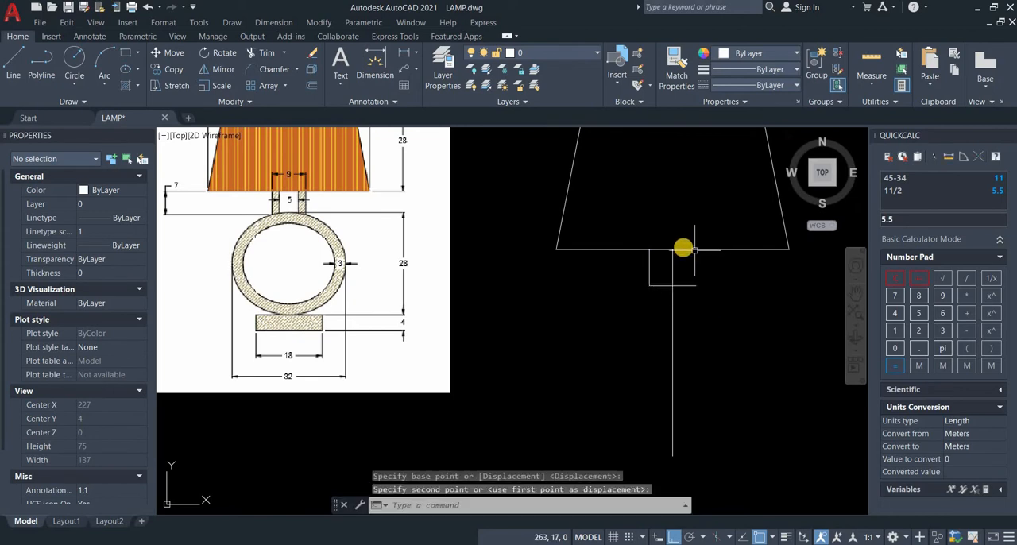
left_click(656, 285)
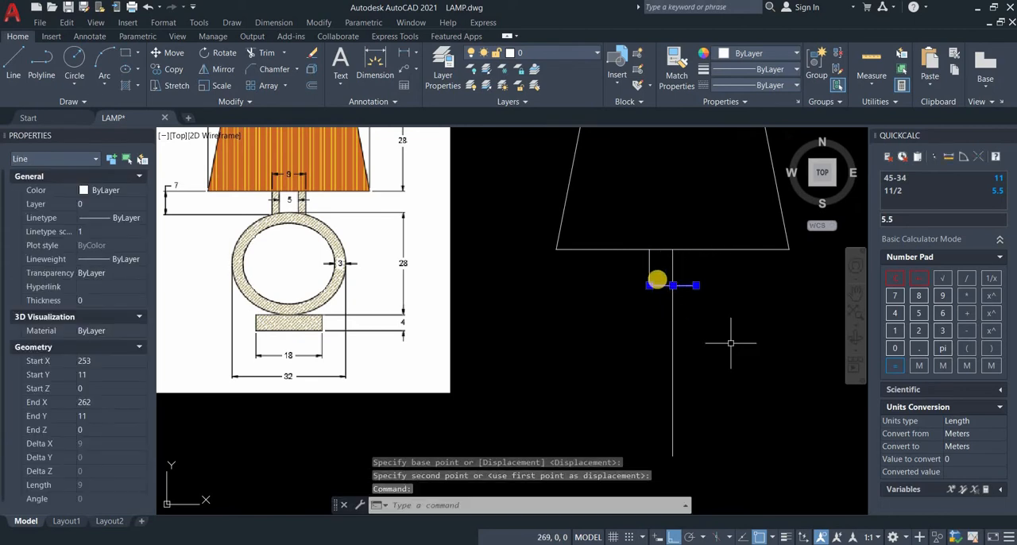
key("Delete")
Step: Mirror the left neck line about the vertical centre line, keeping the original line
left_click(649, 268)
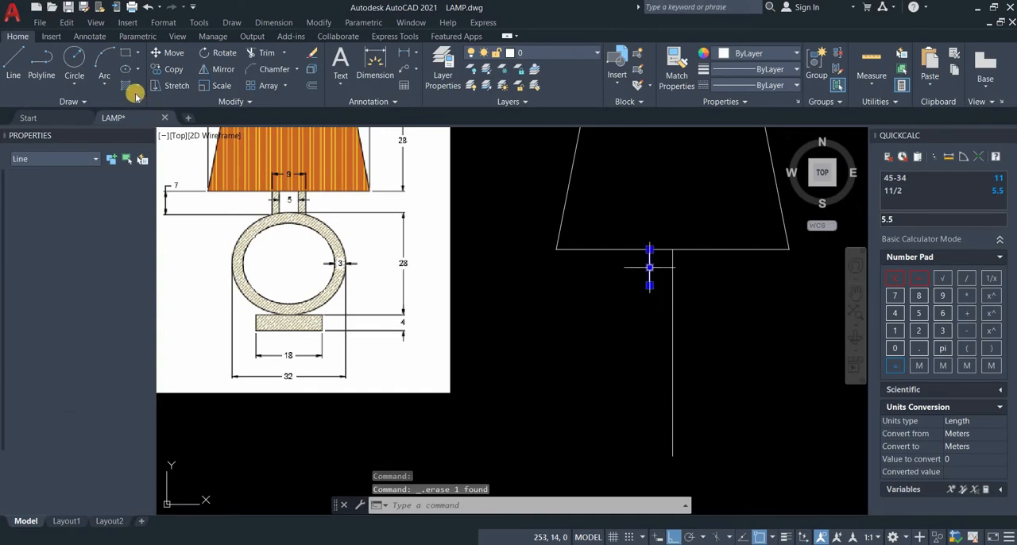
left_click(213, 70)
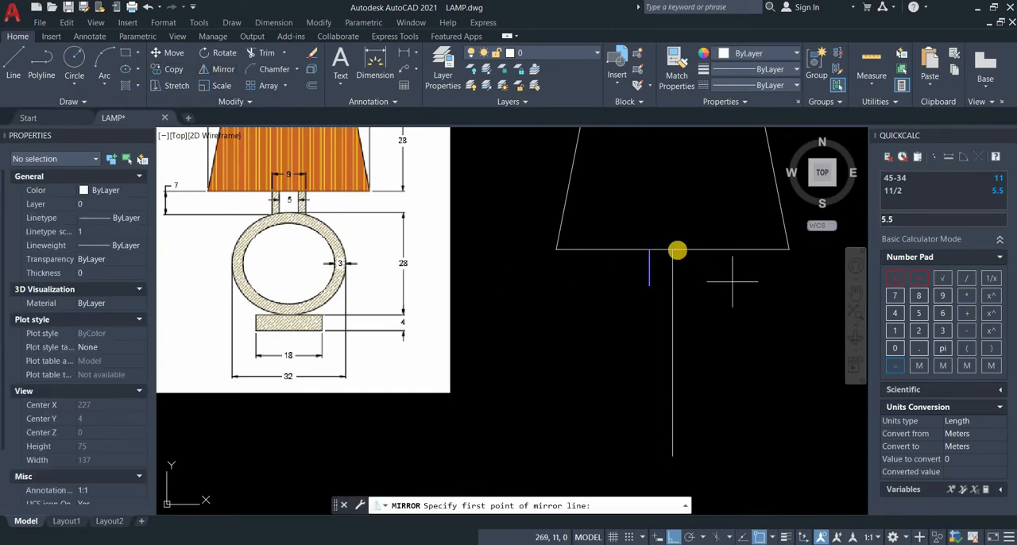
left_click(672, 249)
left_click(694, 300)
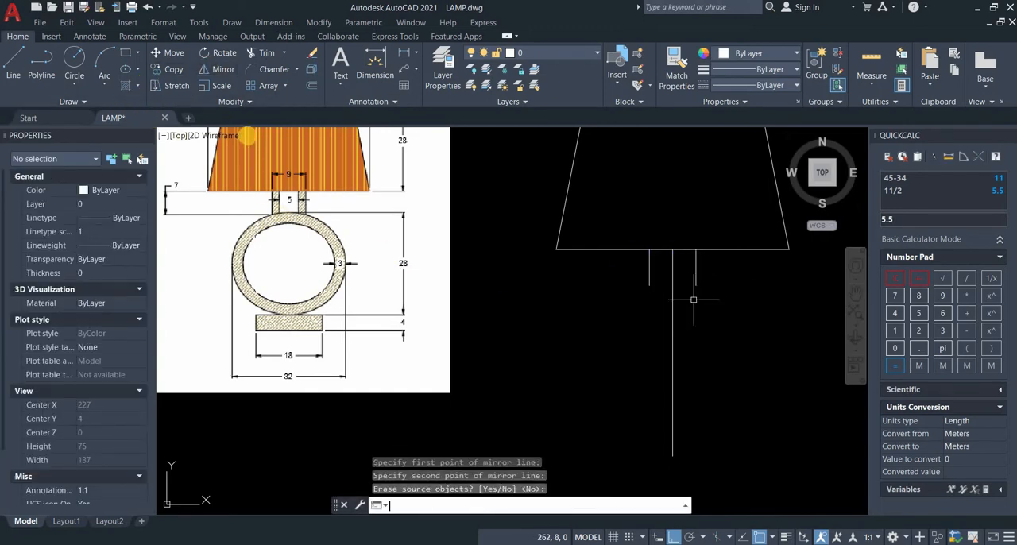
key("Return")
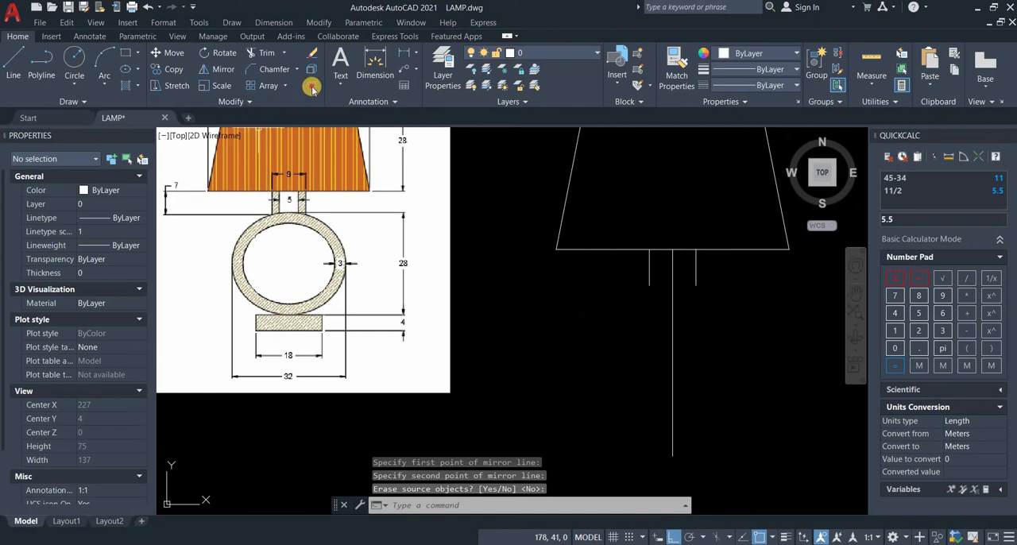
Step: Offset both outer neck lines 2 inward, toward the centre line, to form the neck's walls
left_click(311, 85)
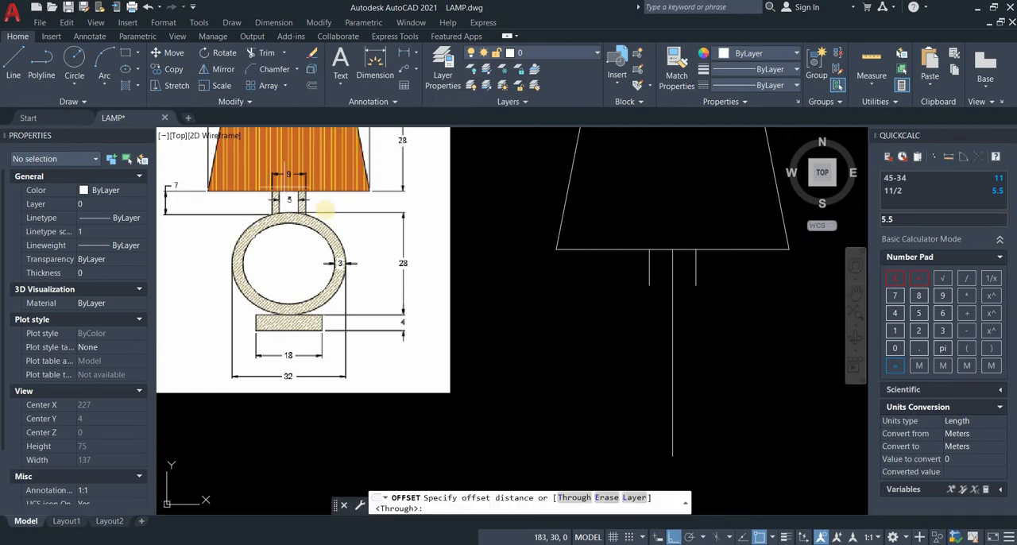
scroll(326, 209, "up", 2)
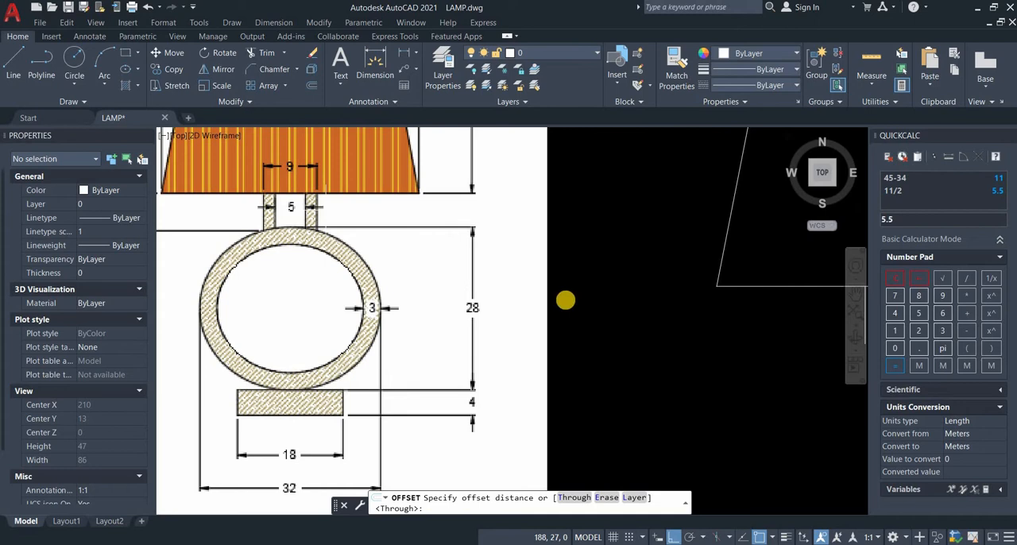
scroll(569, 300, "down", 2)
middle_click_drag(656, 339, 605, 339)
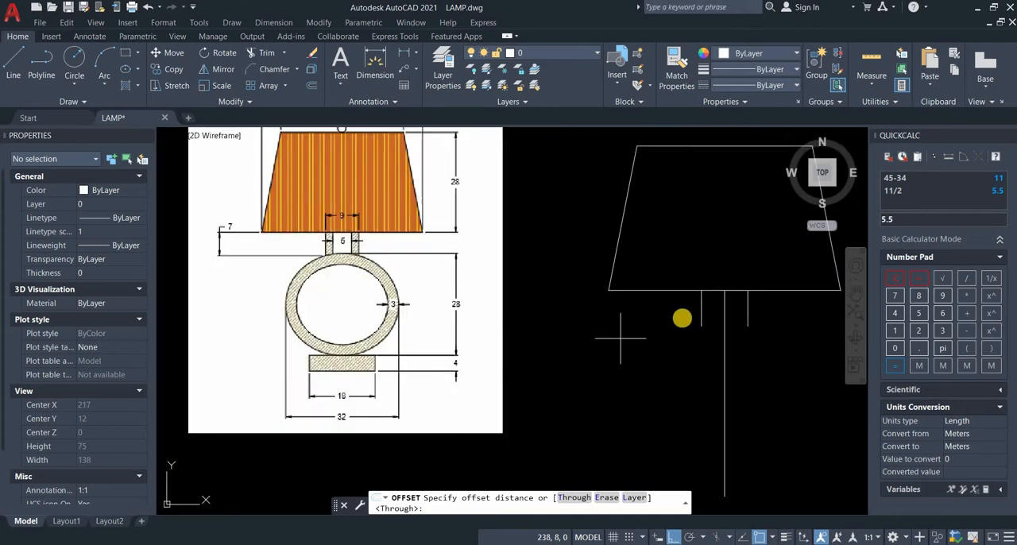
type("2")
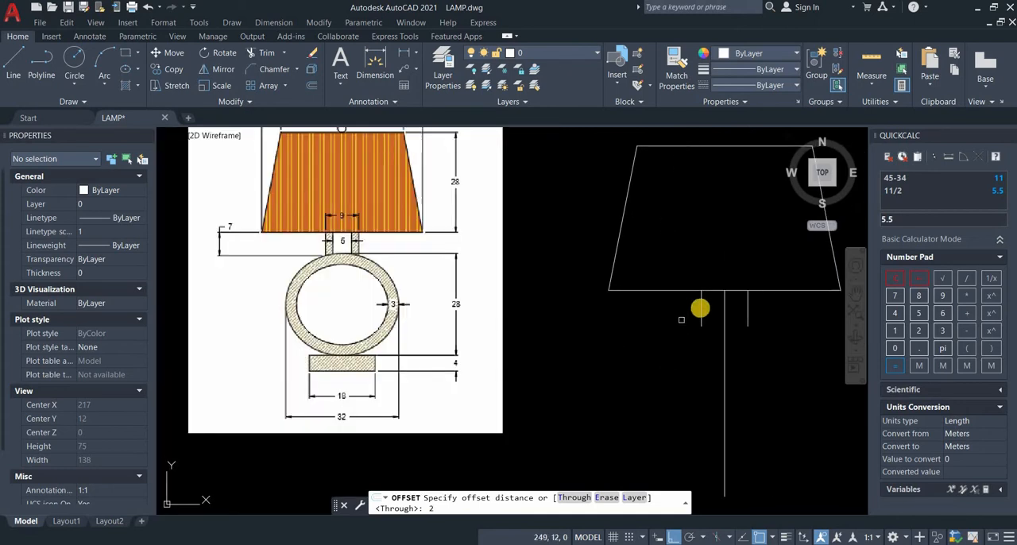
key("Return")
left_click(701, 309)
left_click(743, 309)
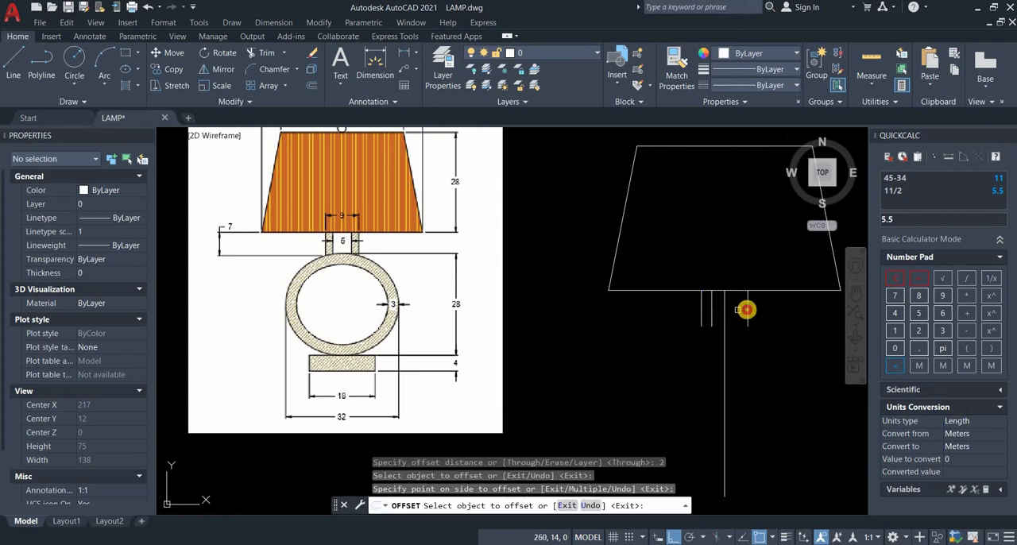
left_click(707, 319)
left_click(707, 319)
key("Return")
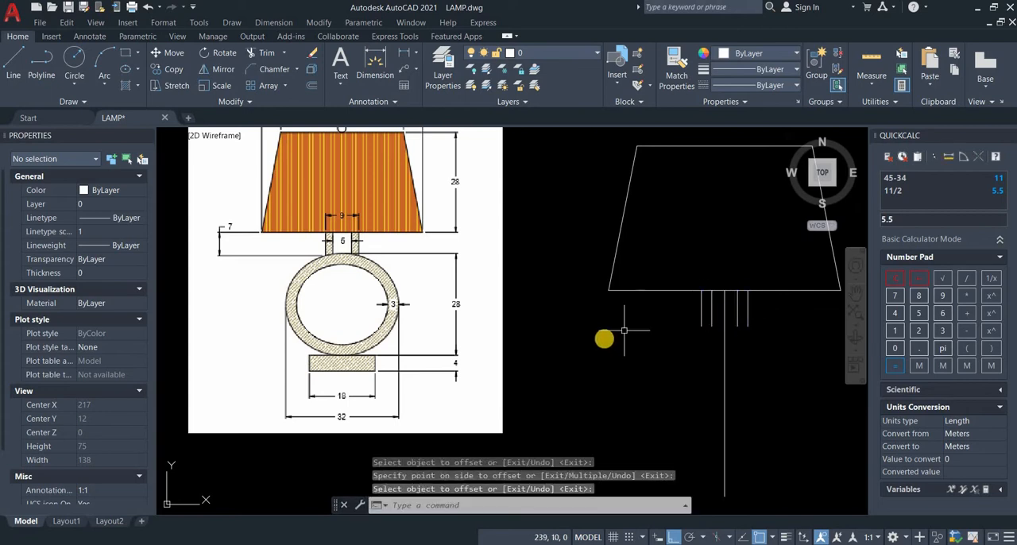
Step: Draw a rectangle 32 long and 28 wide downward from the lower end of the left outer neck line
middle_click_drag(605, 343, 588, 310)
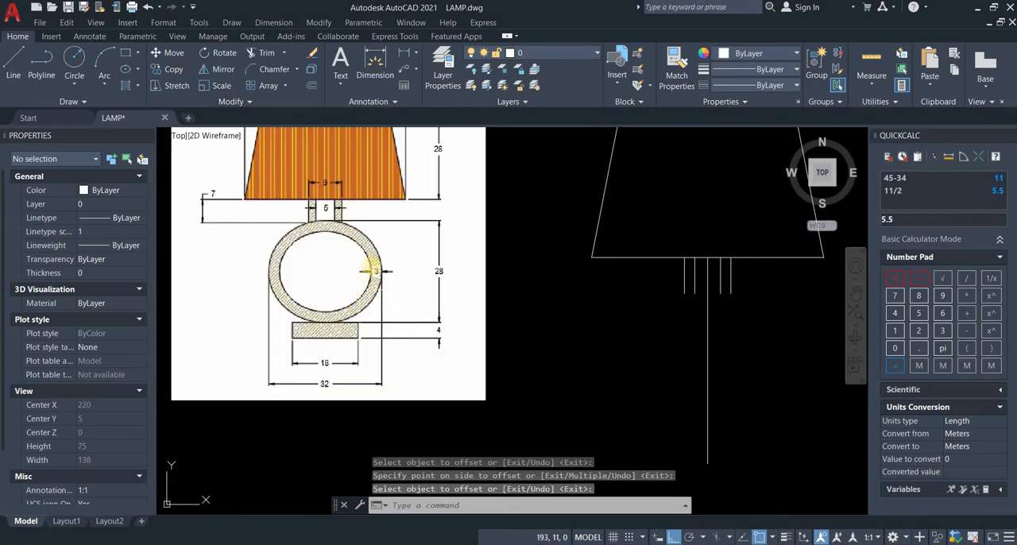
middle_click_drag(353, 287, 334, 278)
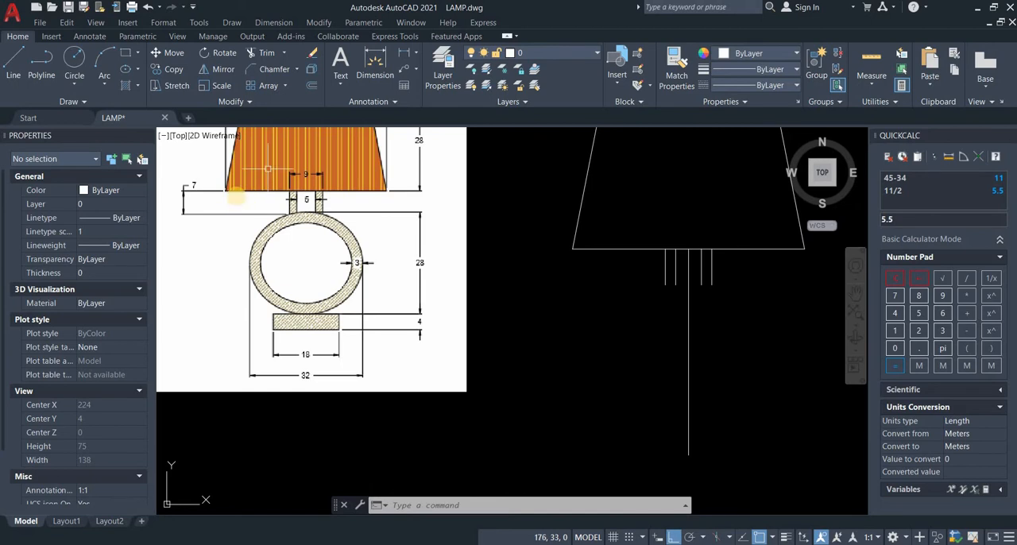
left_click(124, 54)
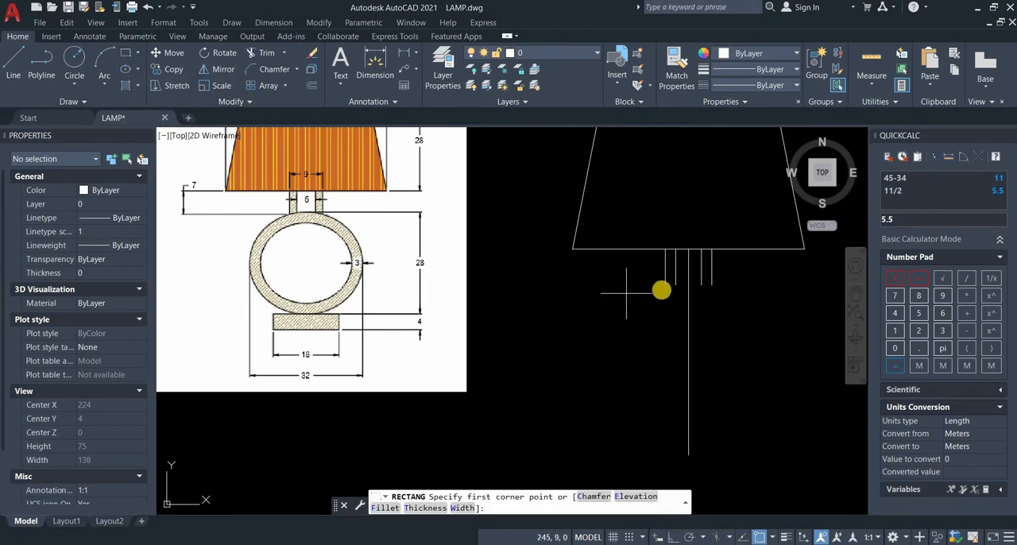
left_click(665, 285)
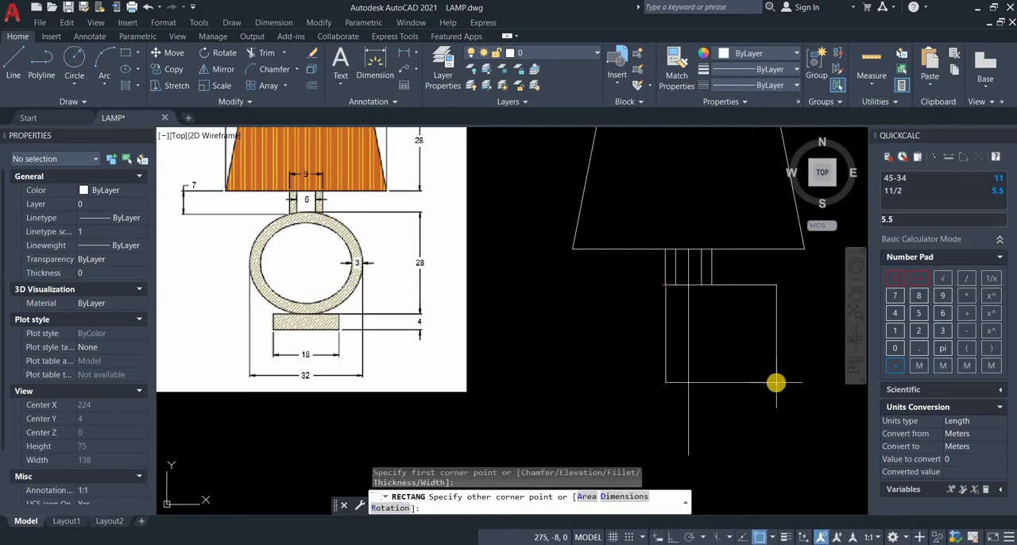
type("d")
key("Return")
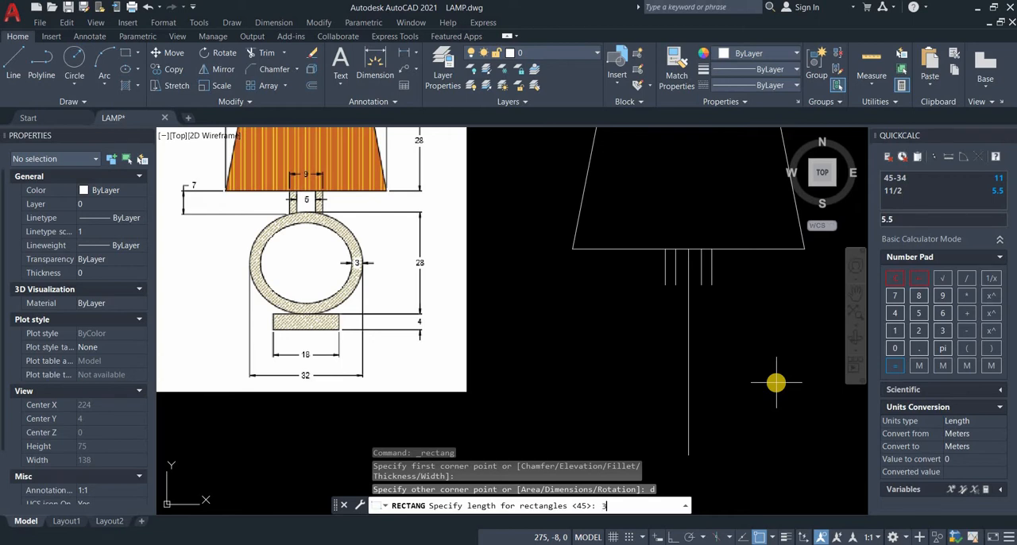
key("Return")
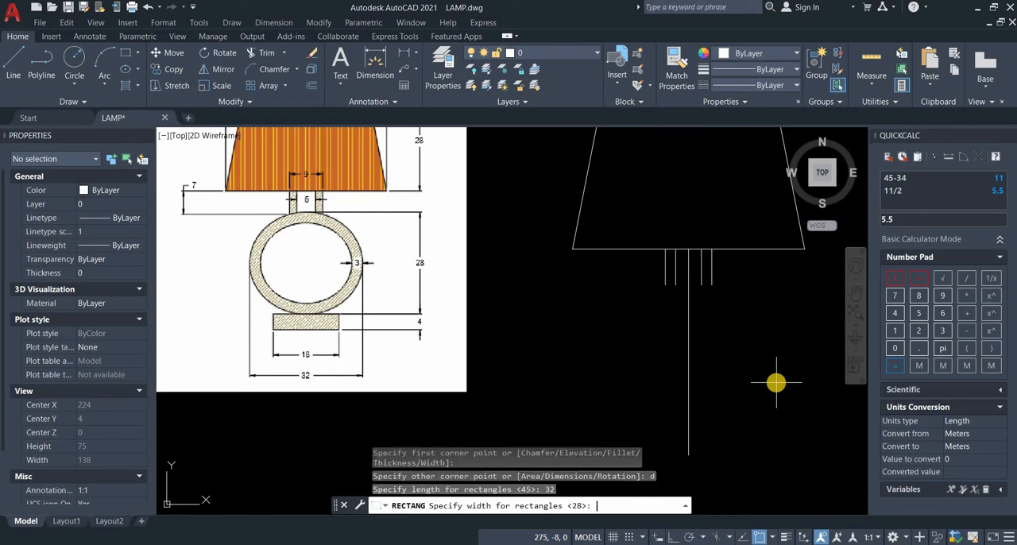
type("28")
key("Return")
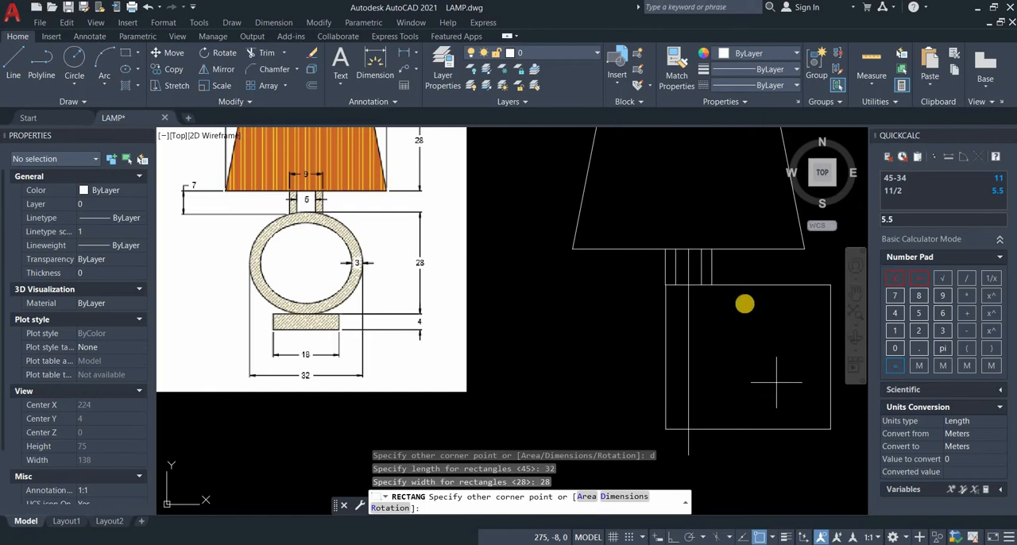
left_click(746, 290)
Step: Move the 32 by 28 rectangle by its top edge's midpoint sideways onto the vertical centre line
left_click(746, 286)
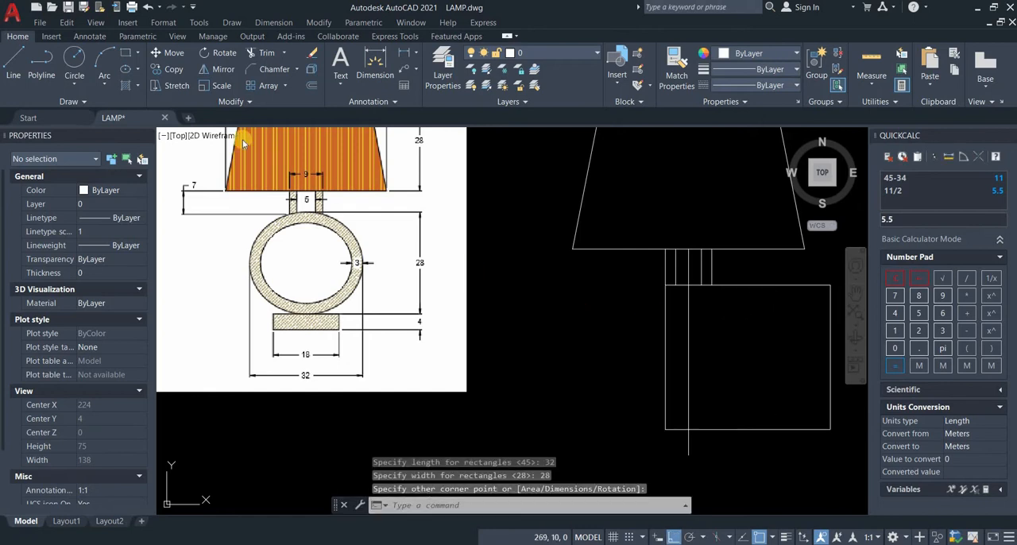
left_click(165, 51)
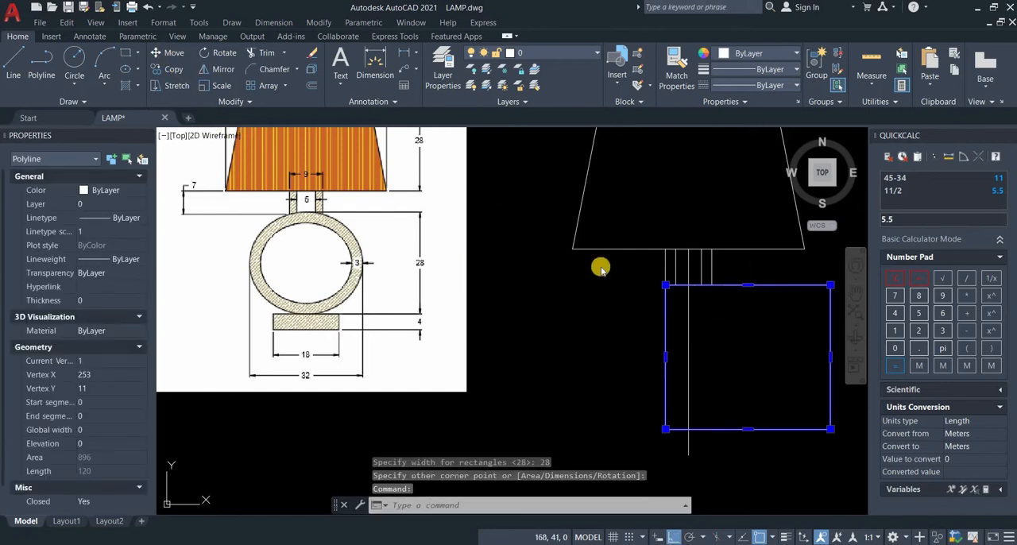
left_click(748, 285)
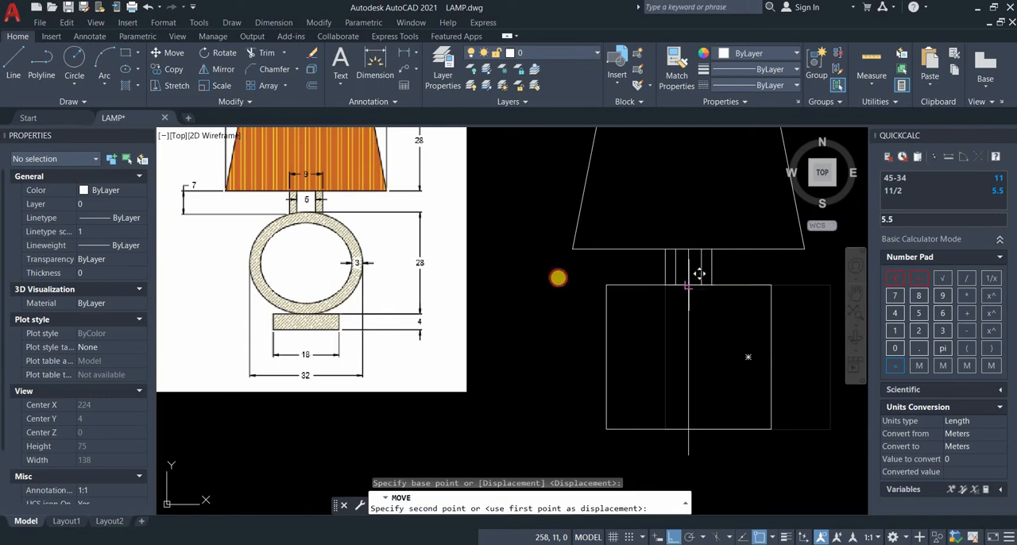
left_click(537, 275)
middle_click_drag(554, 318, 538, 306)
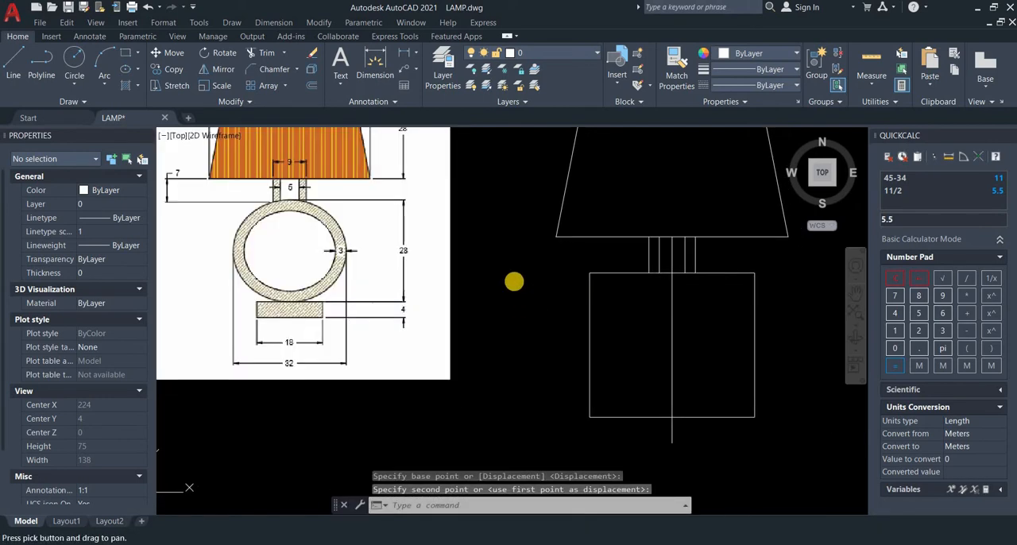
Step: Draw a centre-point ellipse from the rectangle's centre, with its axes reaching the midpoints of the top and right edges
left_click(139, 71)
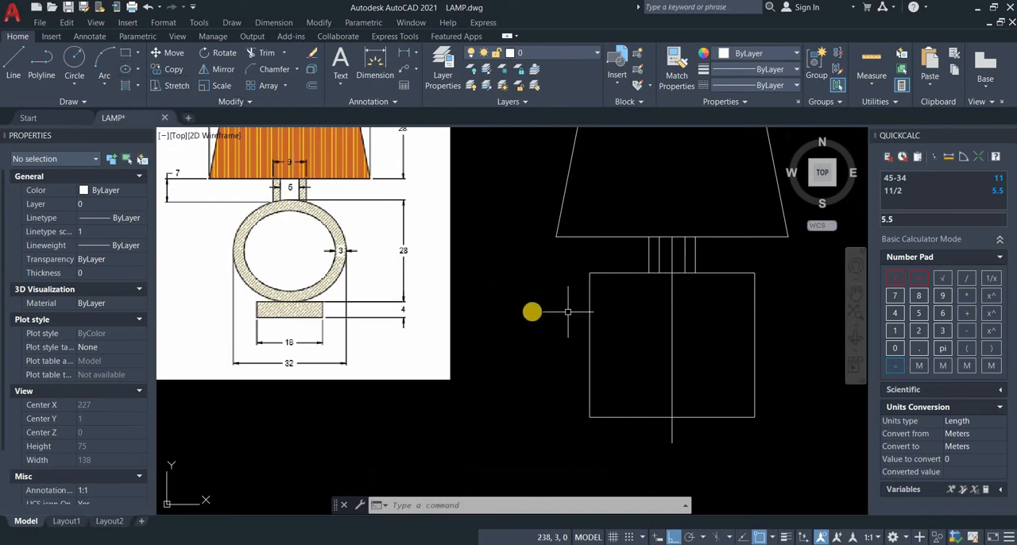
key("Escape")
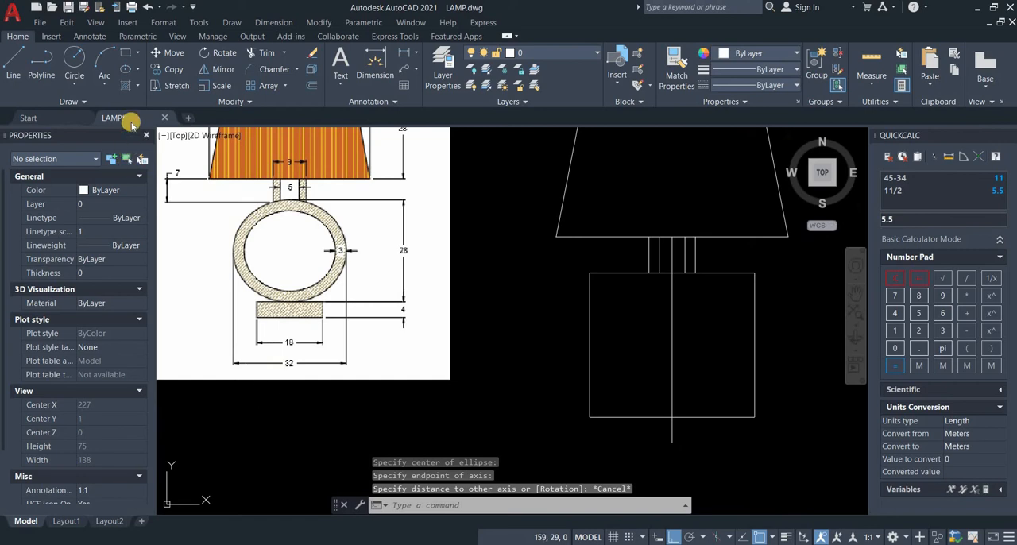
left_click(135, 70)
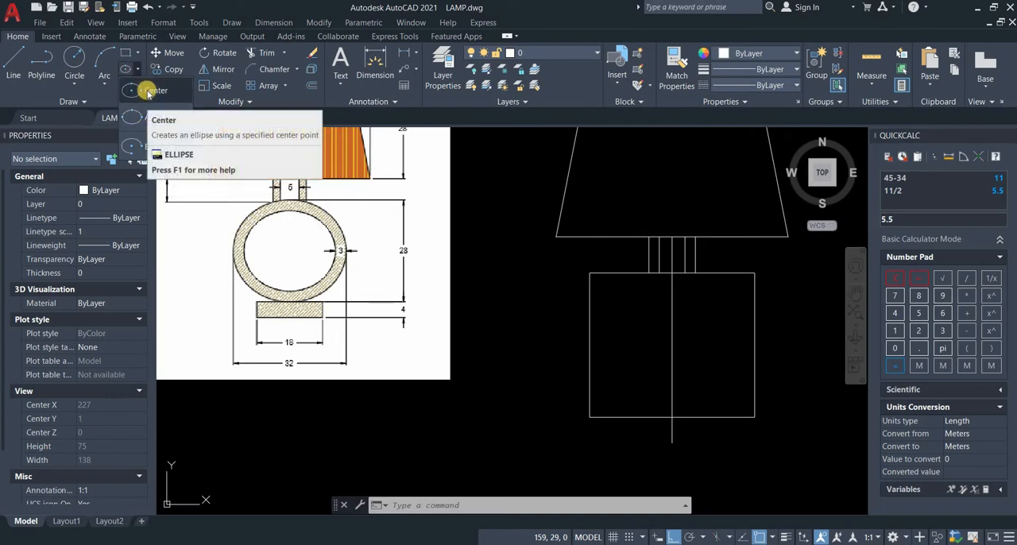
left_click(148, 92)
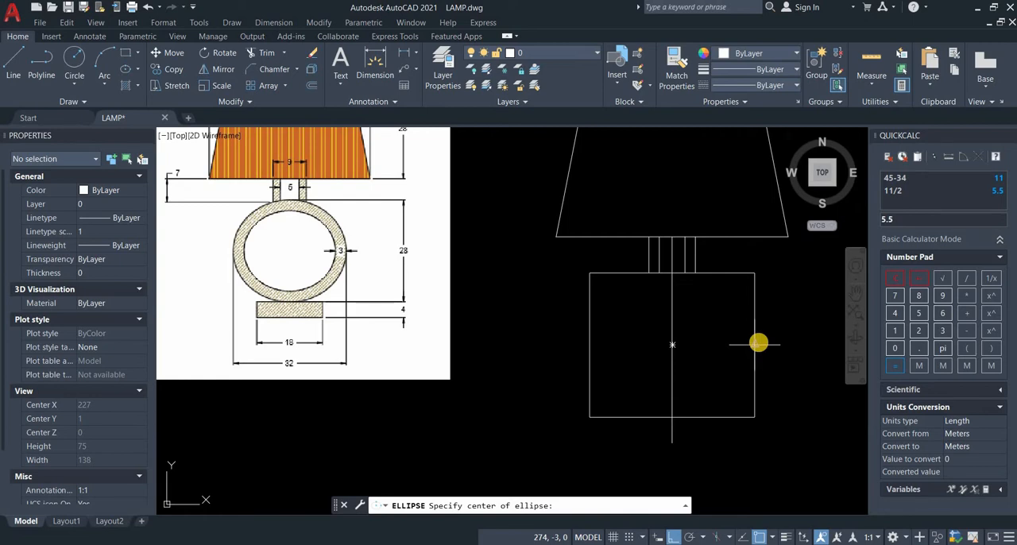
left_click(673, 345)
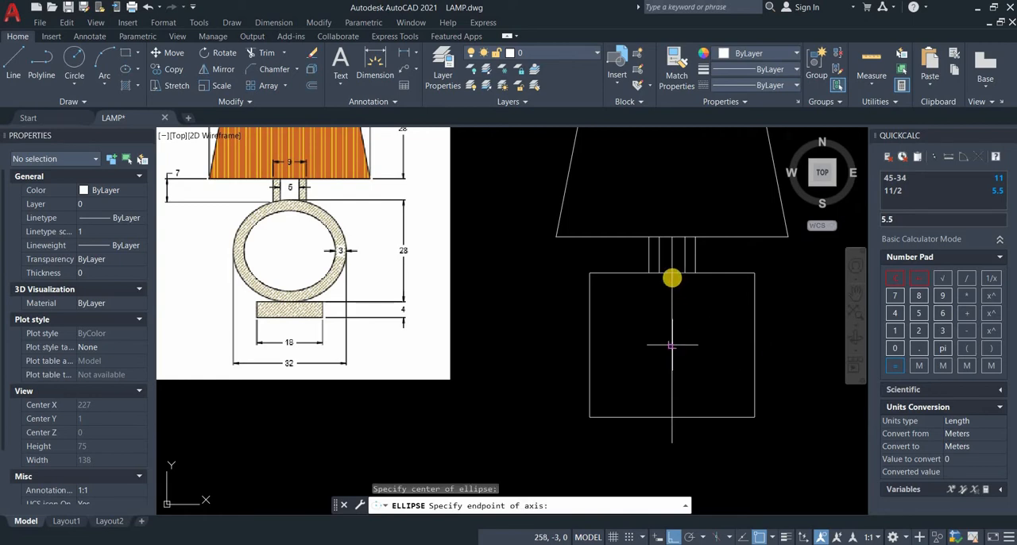
left_click(669, 272)
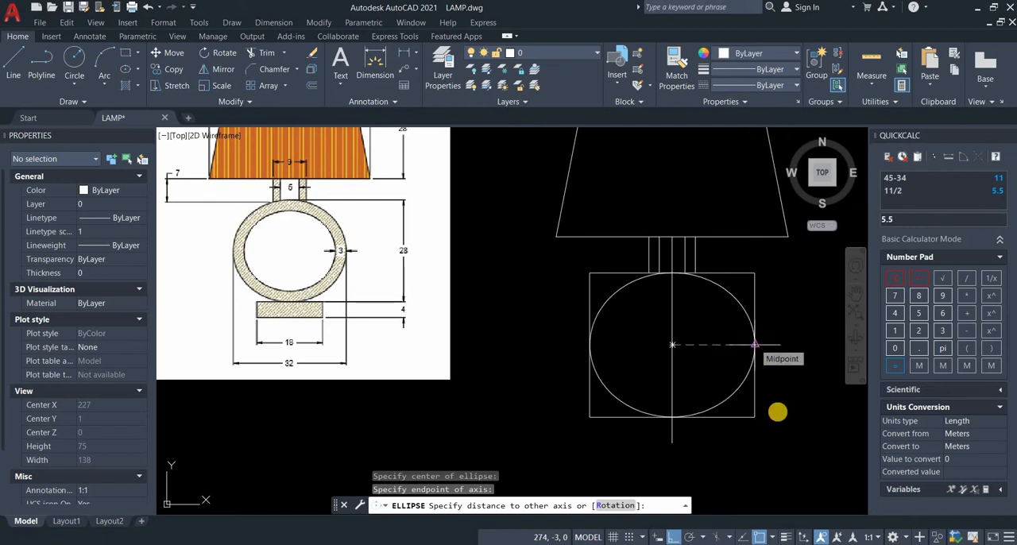
left_click(777, 397)
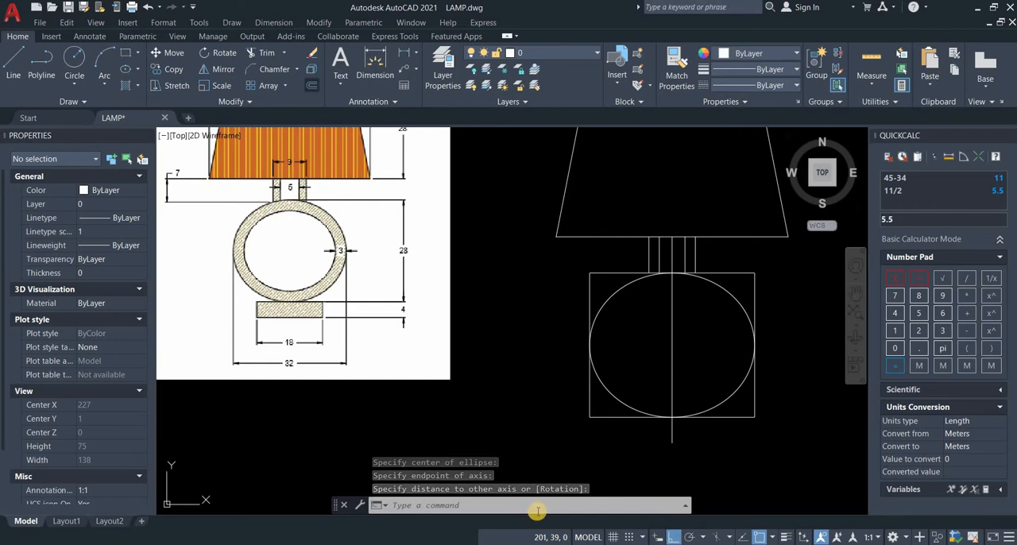
Step: Offset the ellipse 3 inward to create the inner outline of the ring
type("o")
key("Return")
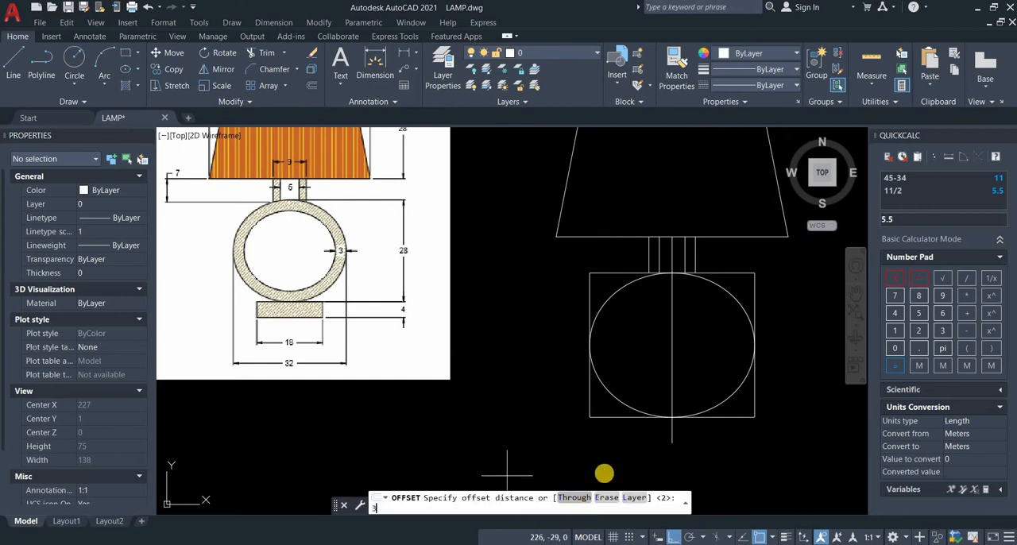
type("3")
key("Return")
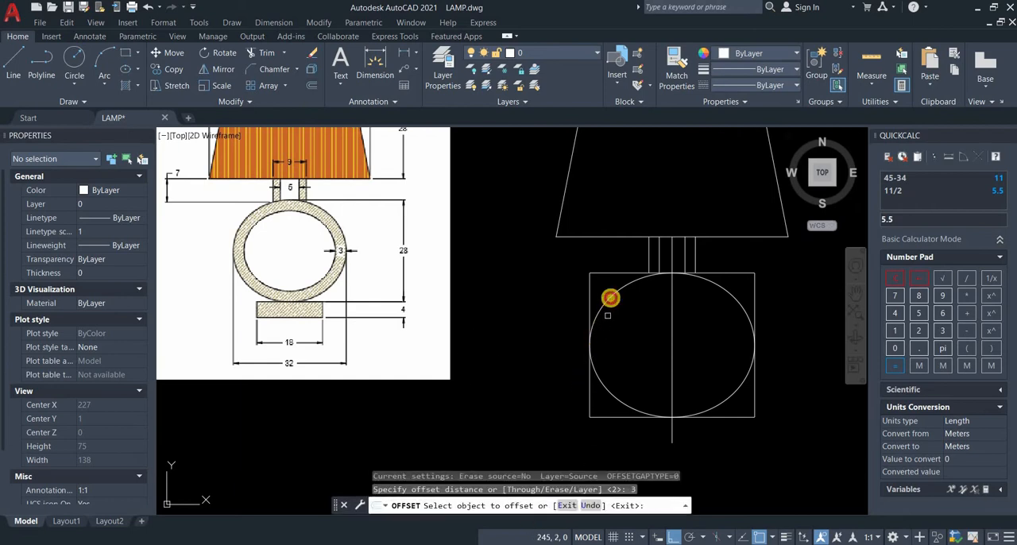
left_click(610, 299)
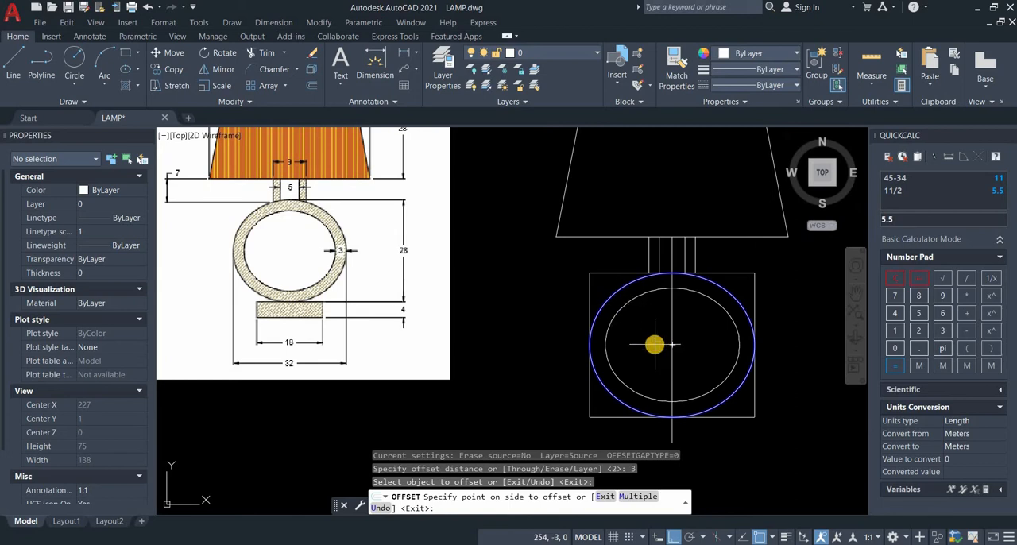
left_click(671, 345)
key("Return")
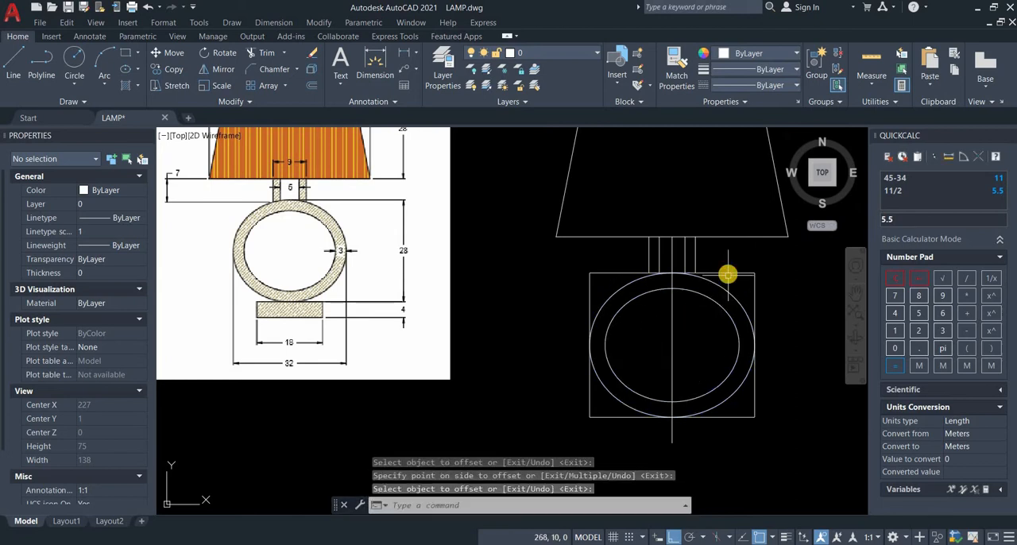
Step: Delete the construction rectangle around the ellipses
left_click(726, 273)
key("Delete")
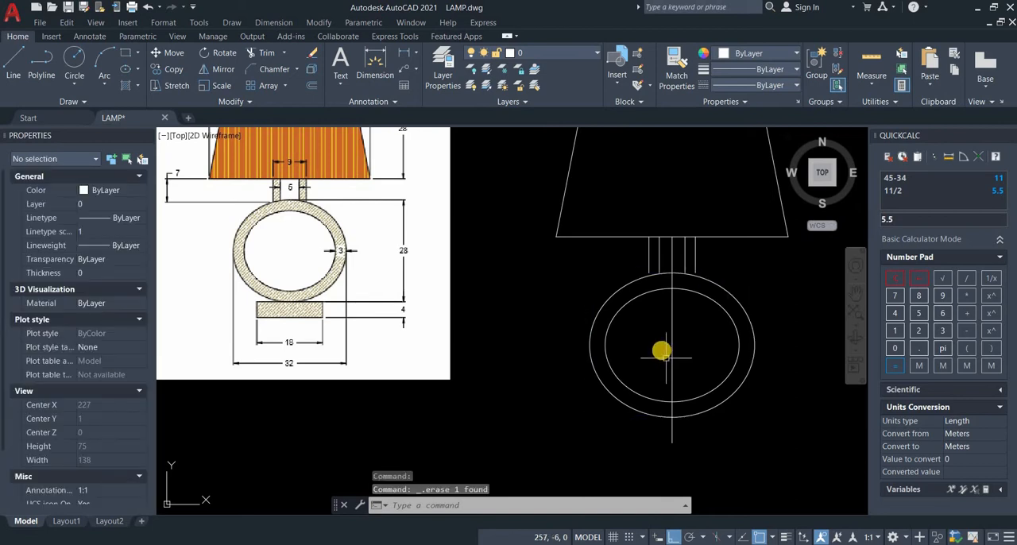
middle_click_drag(689, 287, 686, 282)
scroll(685, 282, "up", 2)
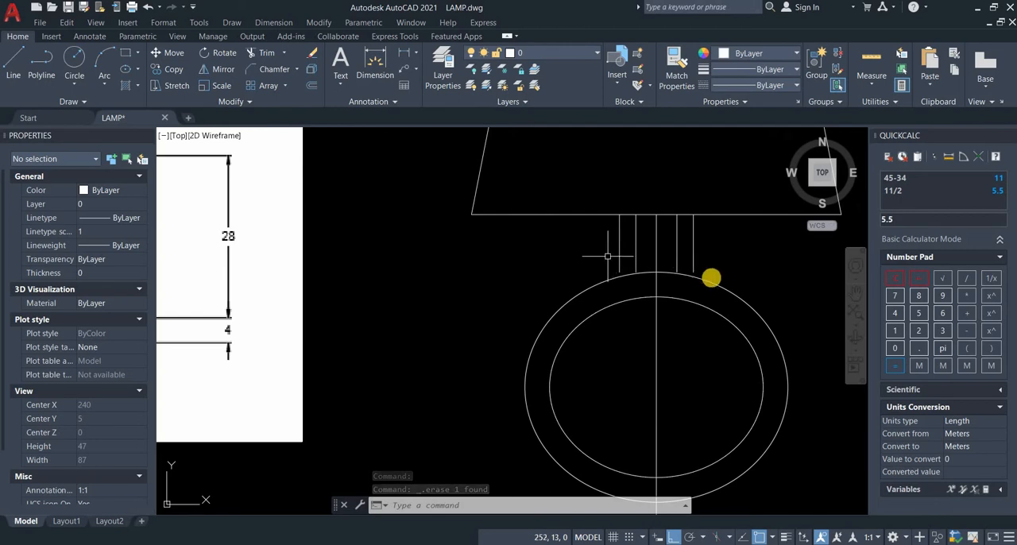
scroll(713, 286, "up", 2)
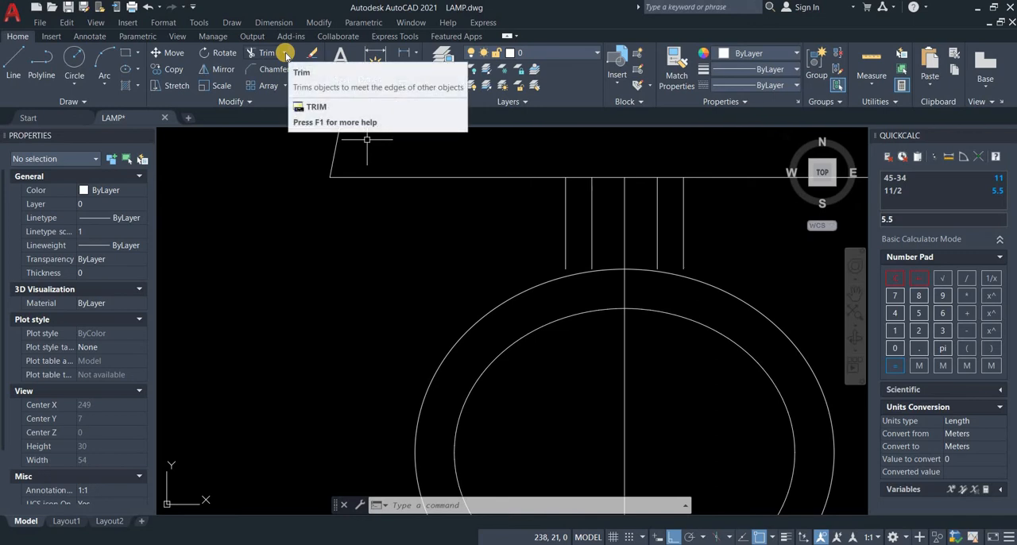
Step: Extend the neck's vertical lines down to the outer ellipse
left_click(284, 54)
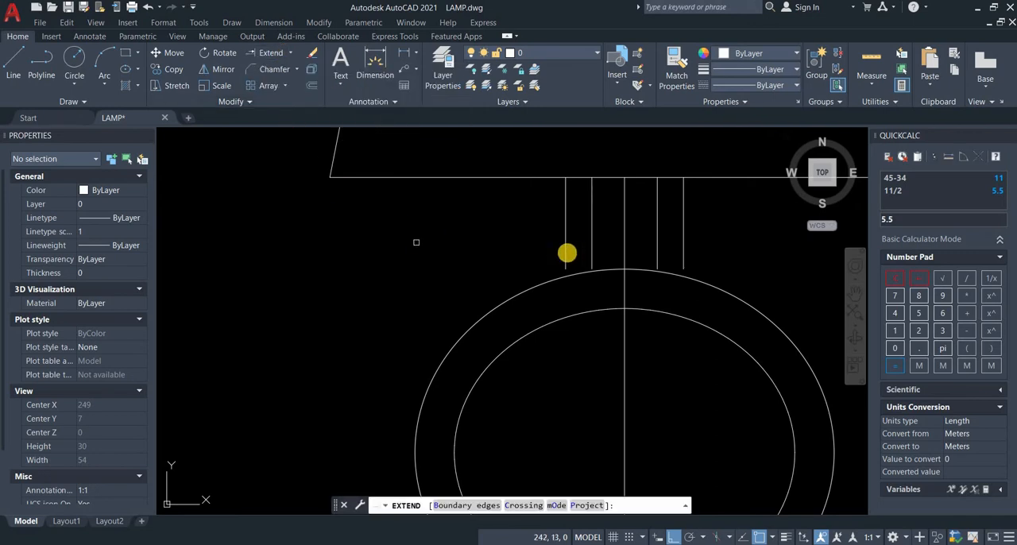
left_click(565, 252)
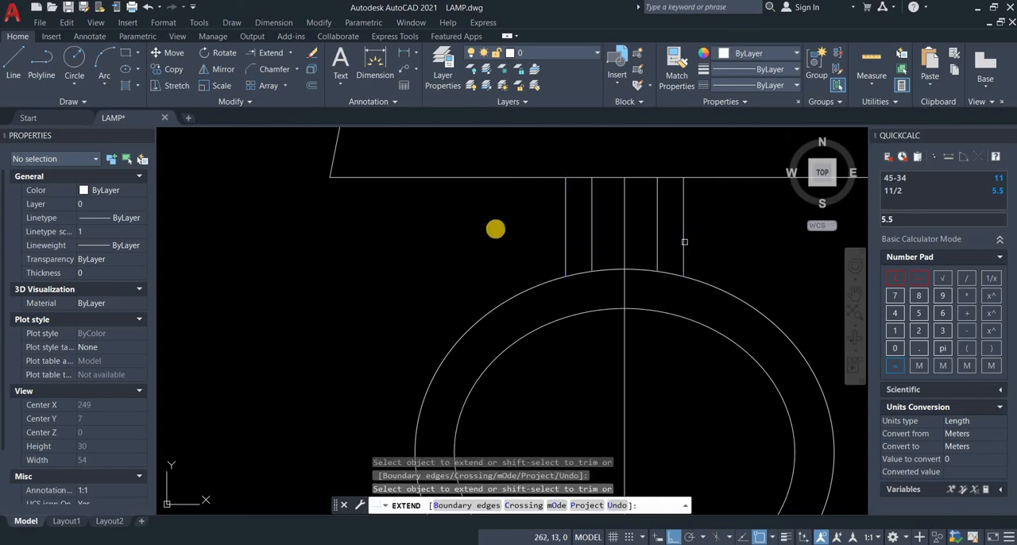
scroll(495, 229, "down", 5)
right_click(511, 231)
left_click(530, 235)
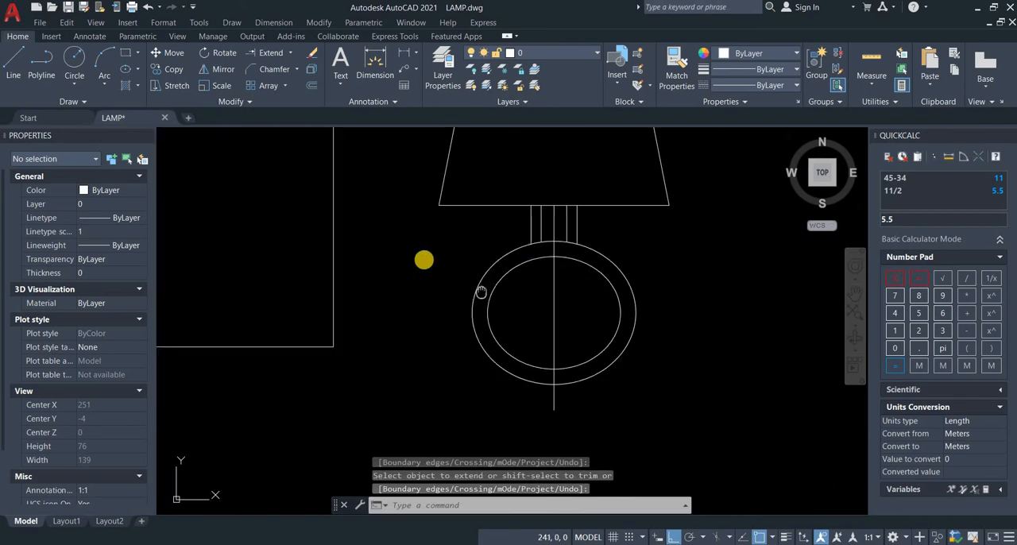
Step: Draw an 18 by 4 rectangle for the base, starting at the outer ellipse's bottom quadrant
middle_click_drag(481, 292, 559, 269)
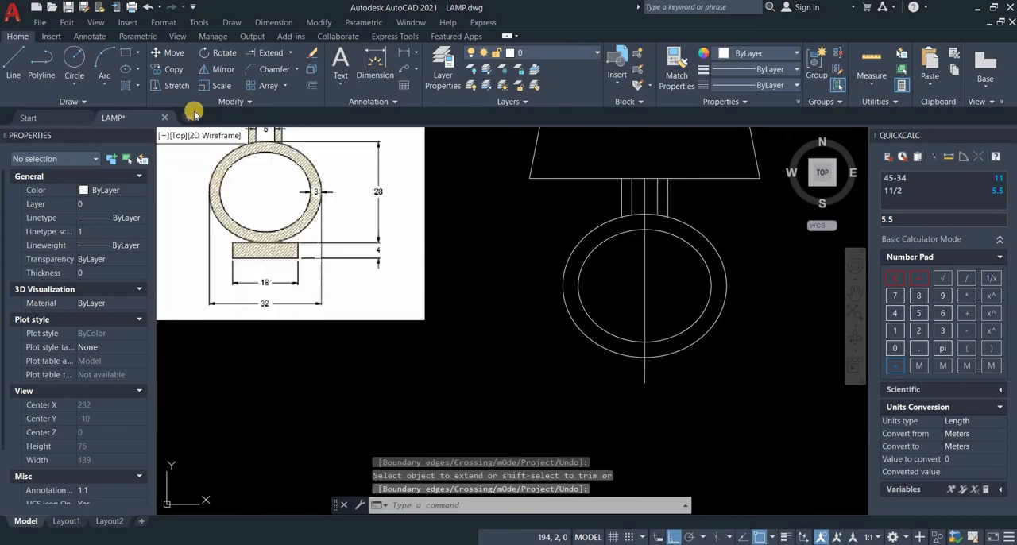
left_click(127, 54)
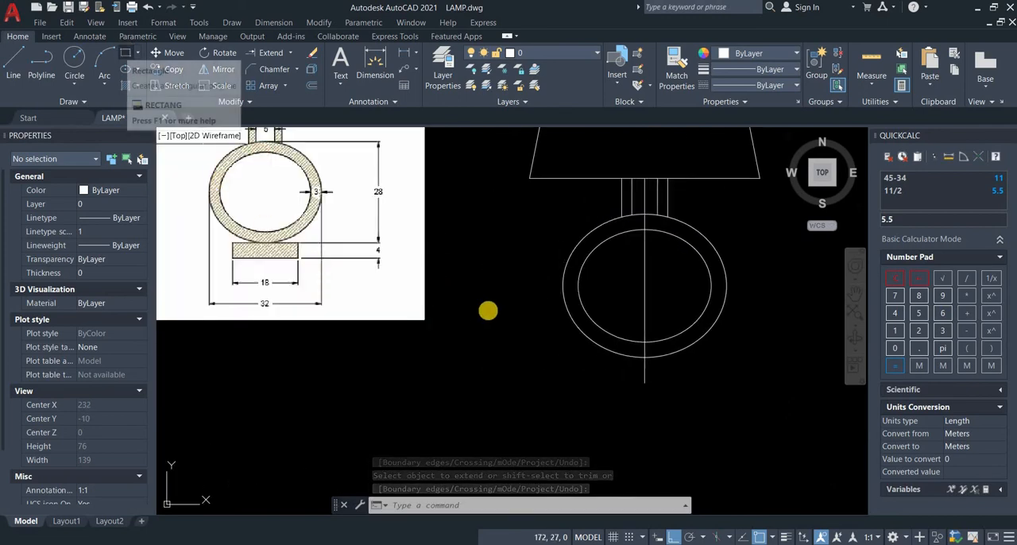
left_click(644, 356)
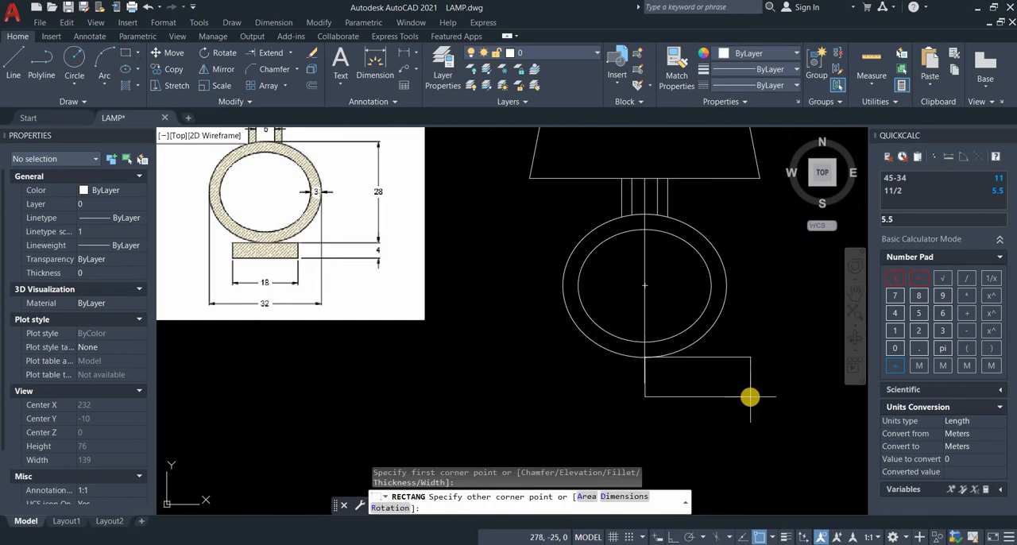
key("Return")
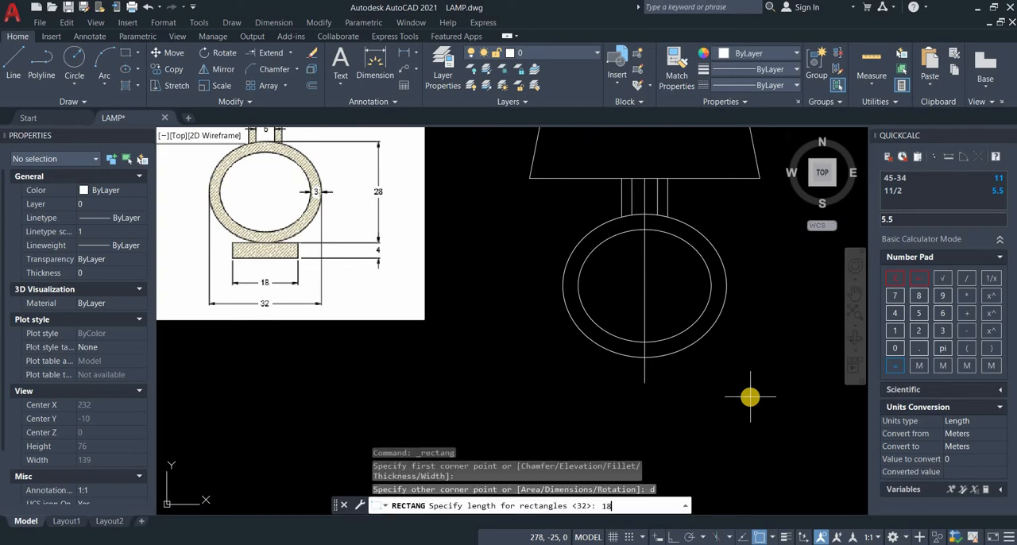
key("Return")
key("Return")
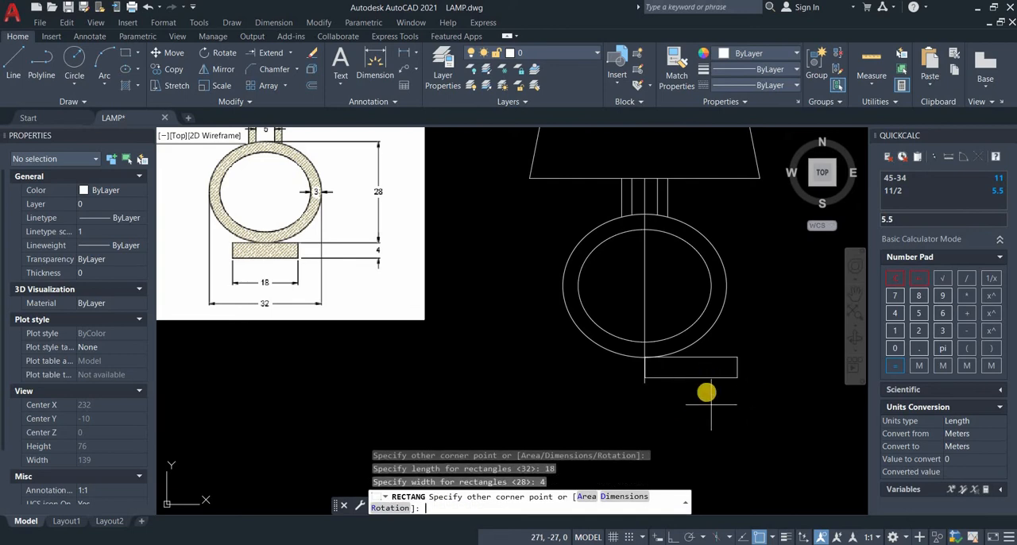
key("Return")
left_click(723, 401)
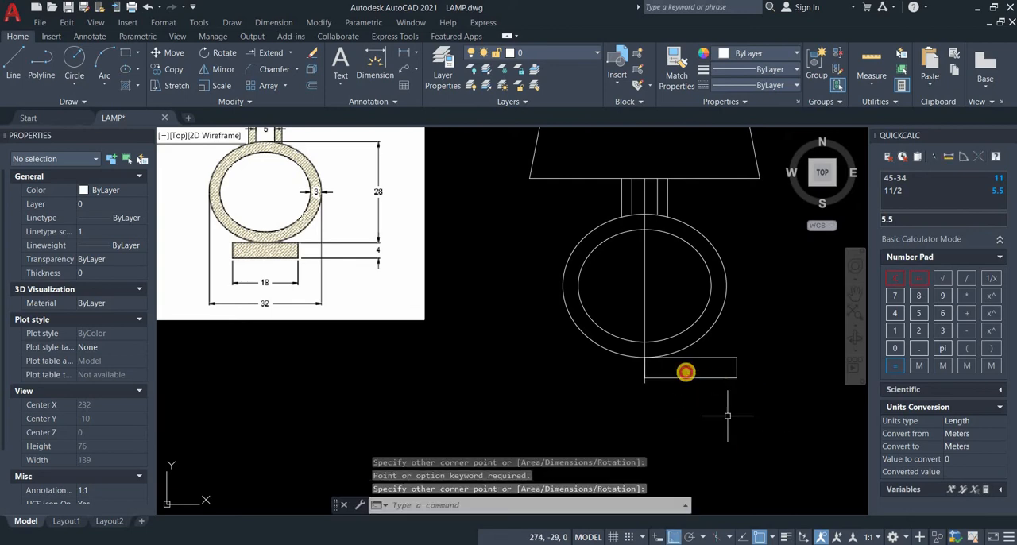
Step: Move the base rectangle by its top edge's midpoint onto the outer ellipse's bottom quadrant
left_click(717, 378)
left_click(170, 52)
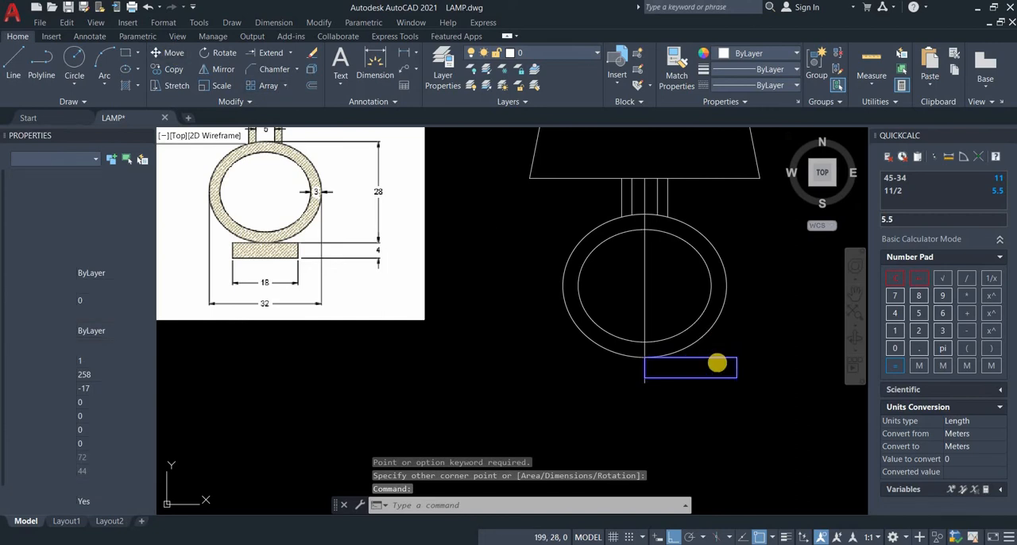
left_click(690, 359)
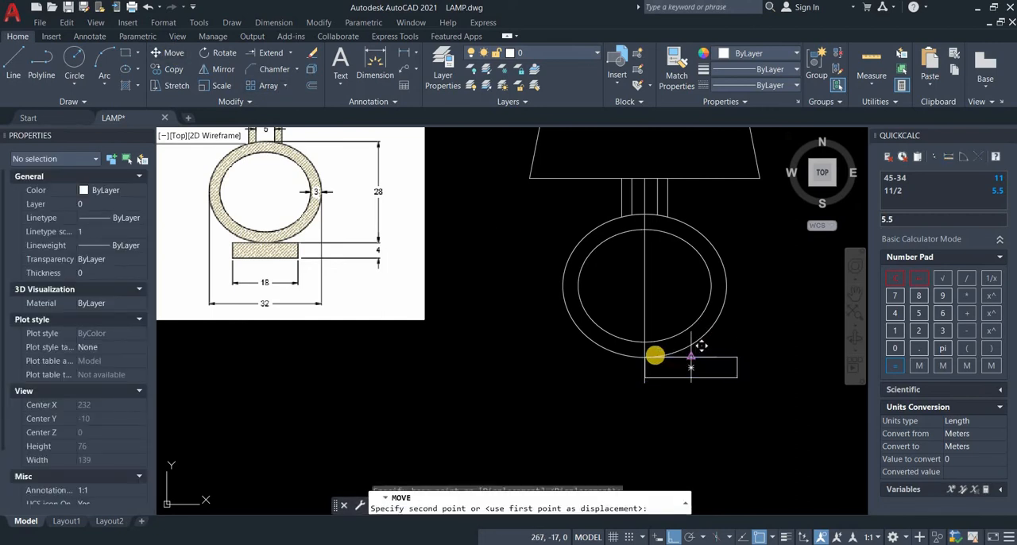
left_click(645, 357)
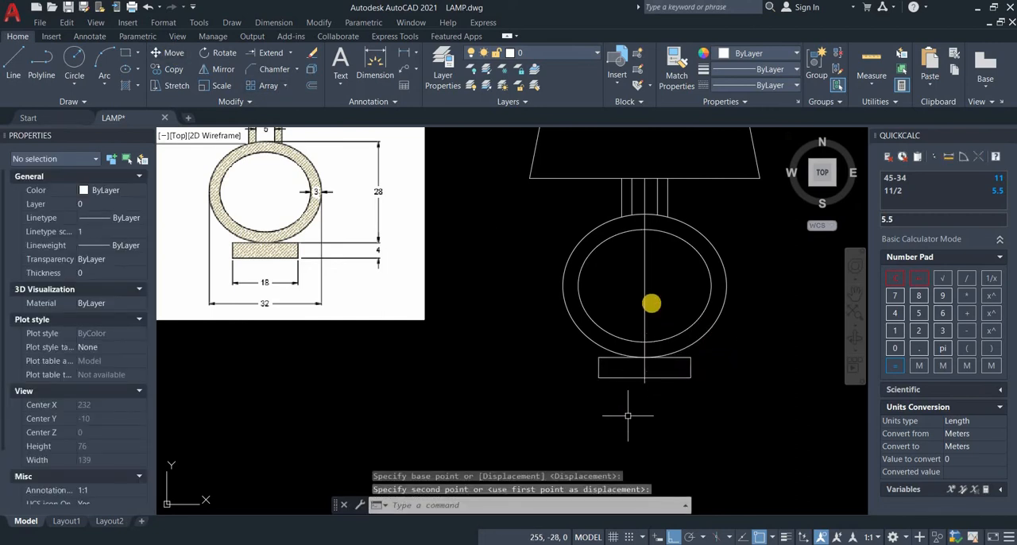
Step: Delete the vertical construction line running through the neck, ring and base
left_click(645, 302)
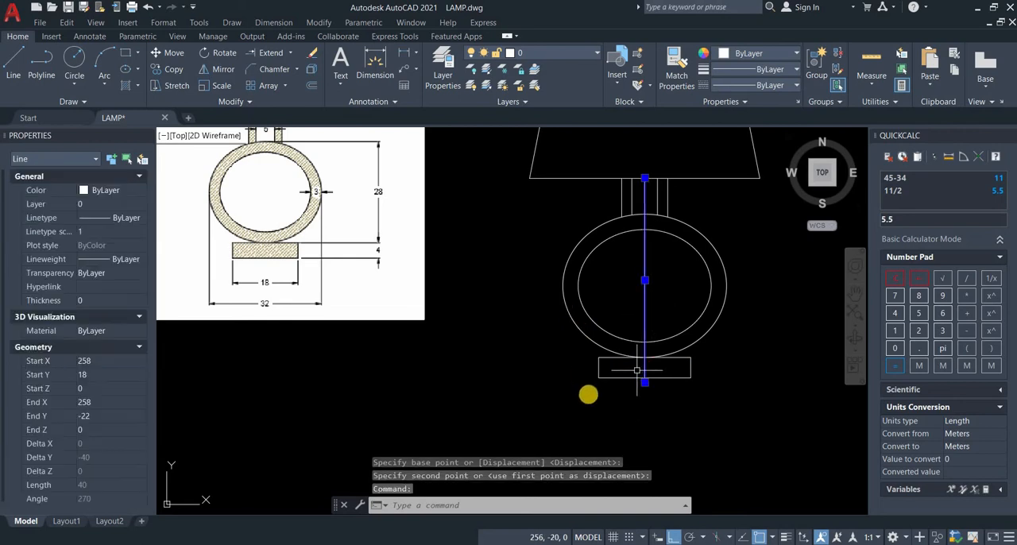
key("Delete")
scroll(636, 370, "down", 3)
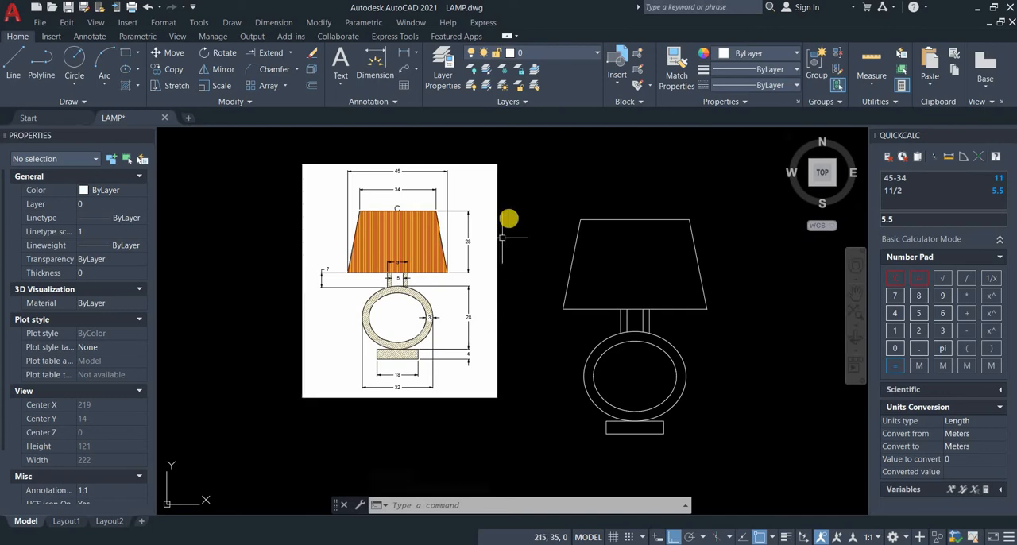
middle_click_drag(436, 237, 411, 239)
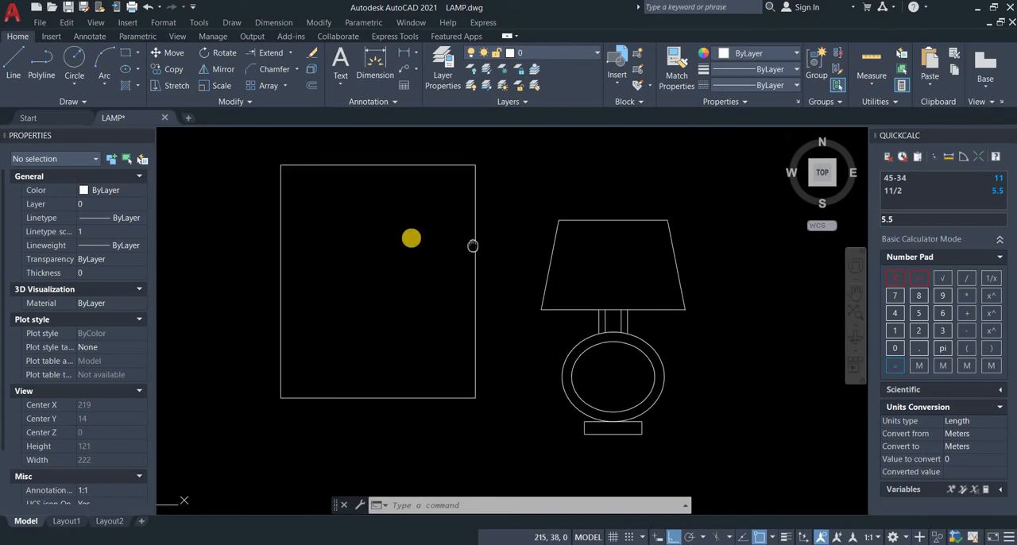
scroll(409, 240, "up", 5)
scroll(574, 236, "down", 3)
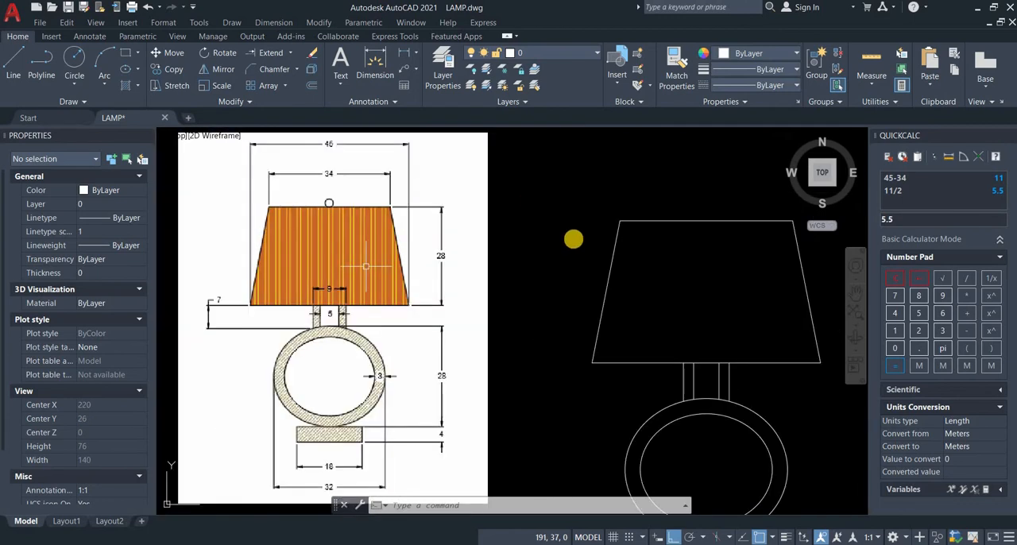
scroll(500, 214, "down", 2)
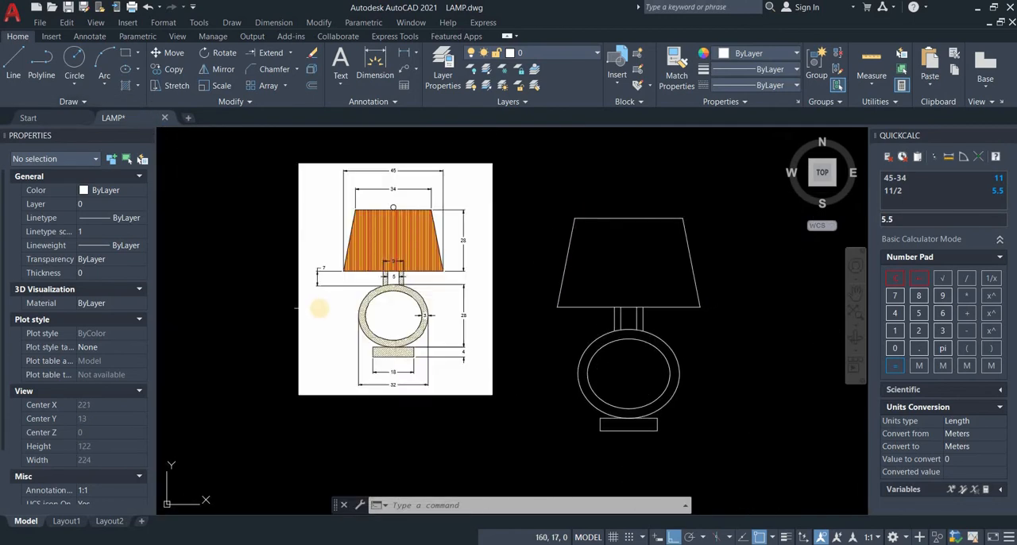
Step: Try hatching the lampshade with the current hatch settings, and delete that hatch
type("hatch")
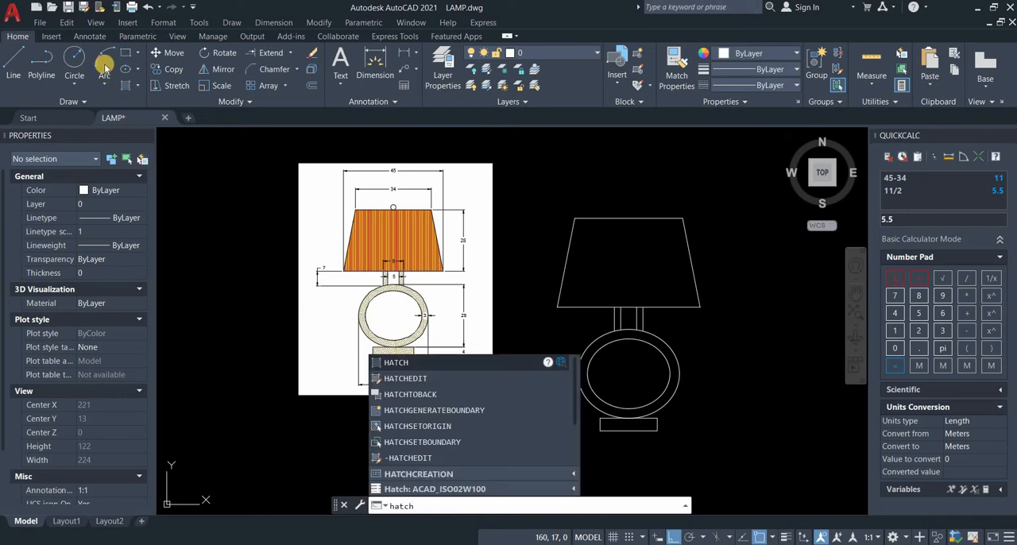
key("Return")
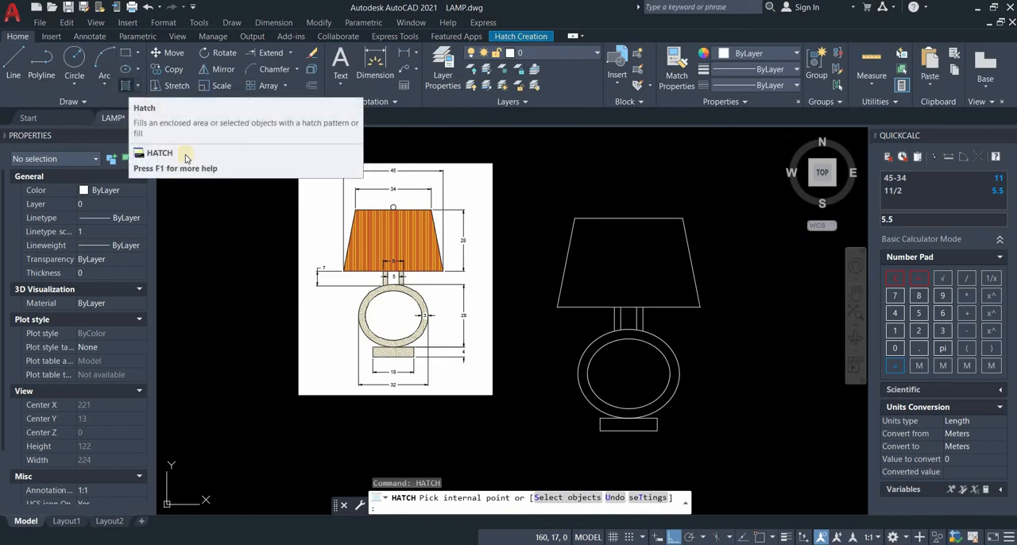
left_click(128, 87)
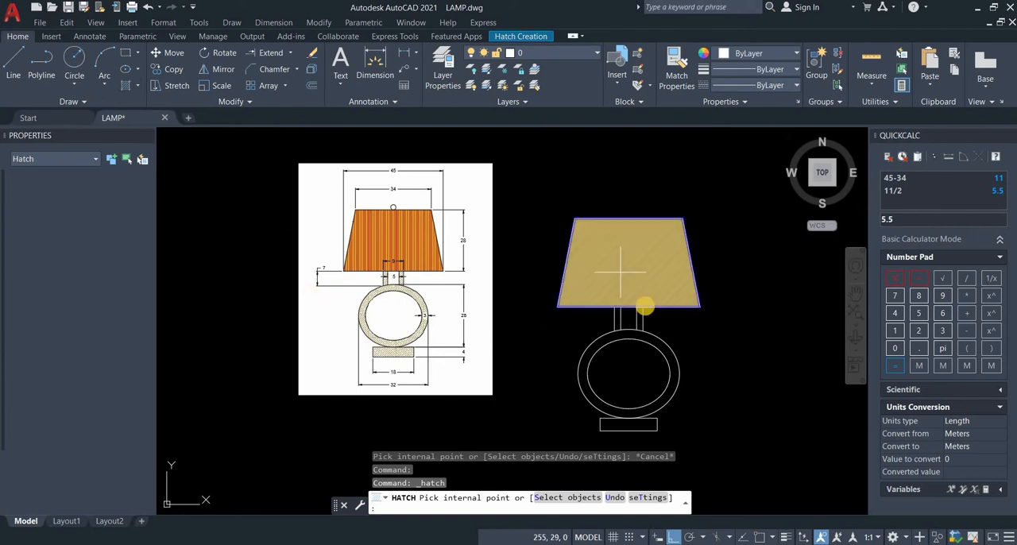
left_click(644, 302)
key("Return")
left_click(631, 277)
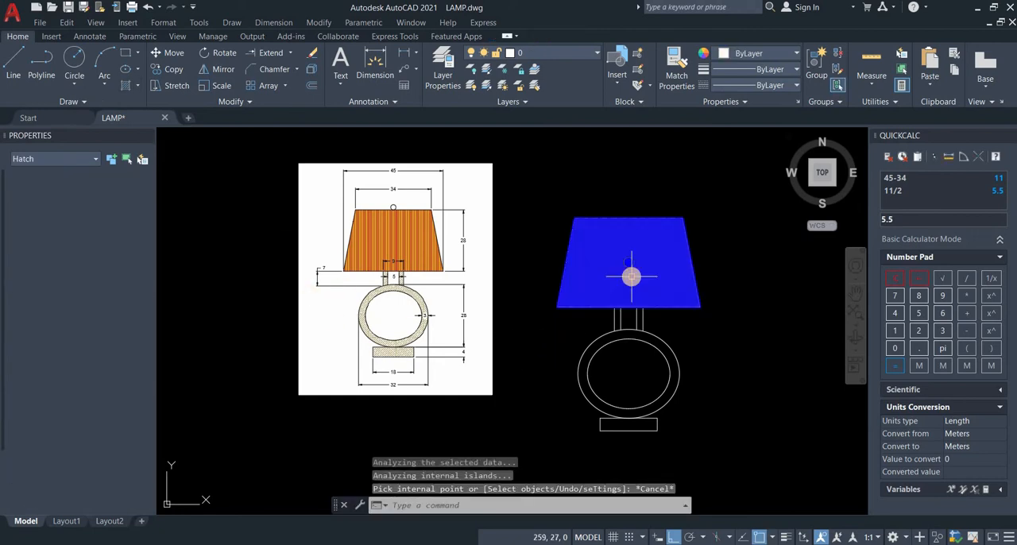
key("Delete")
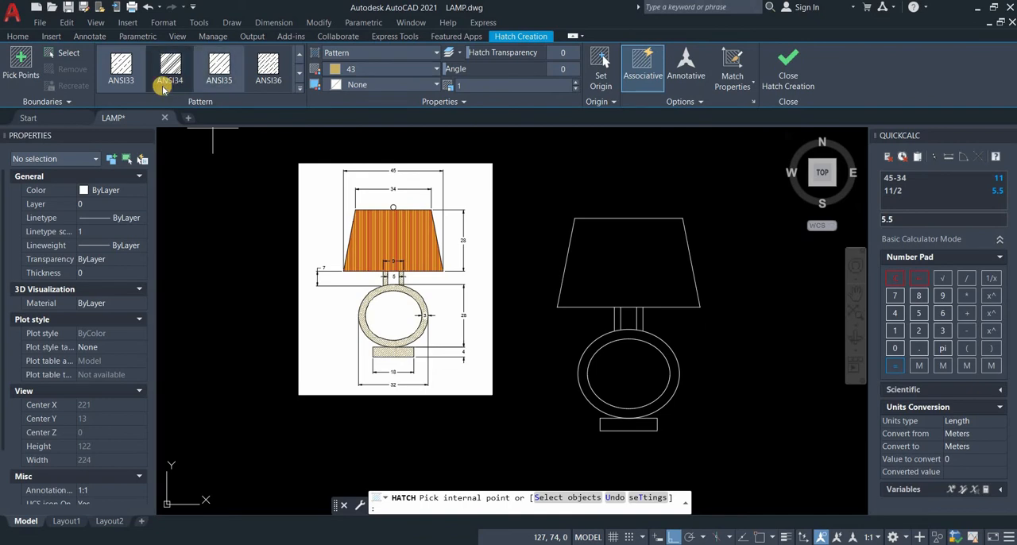
Step: Fill the lampshade with a SOLID hatch in colour 205,105,40
scroll(164, 86, "up", 1)
left_click(128, 72)
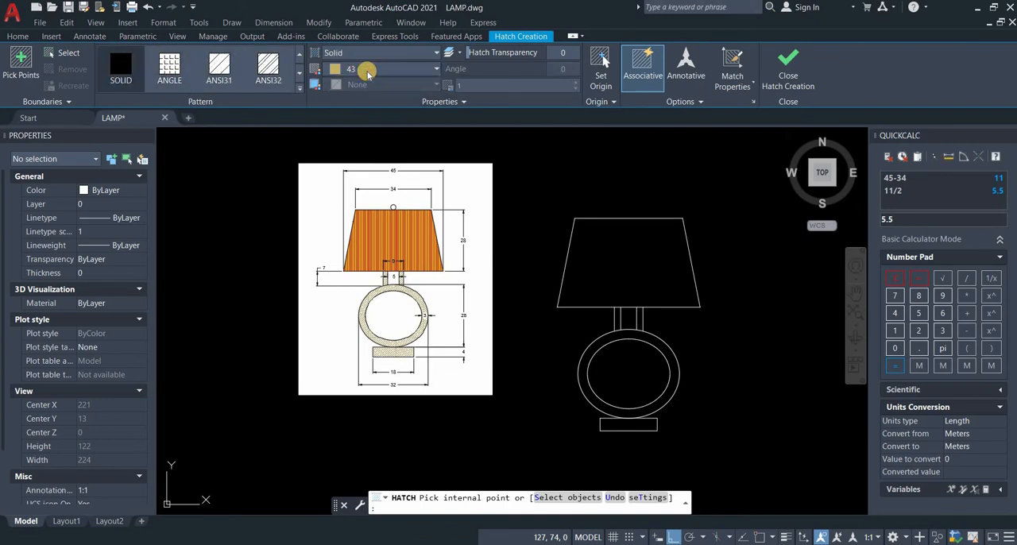
left_click(367, 71)
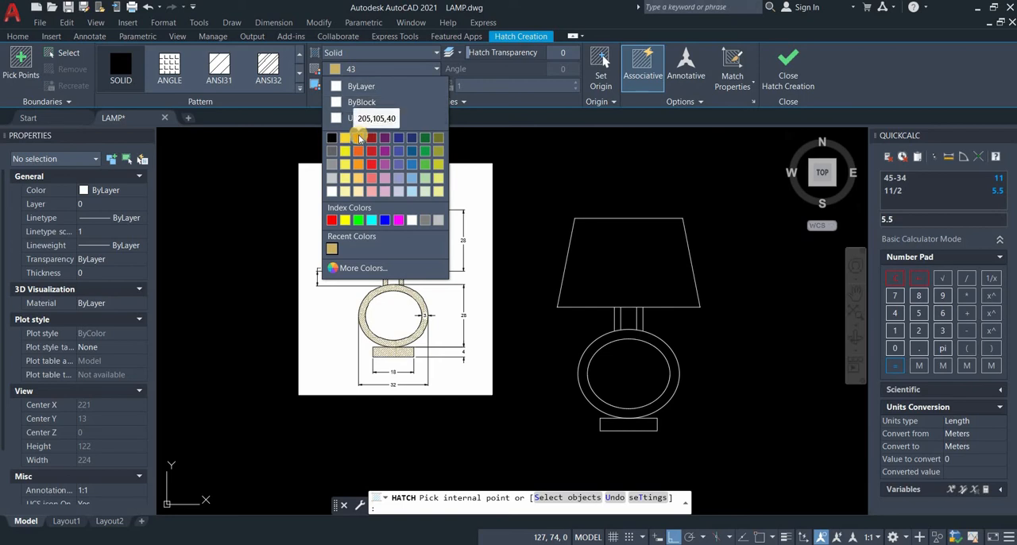
left_click(357, 137)
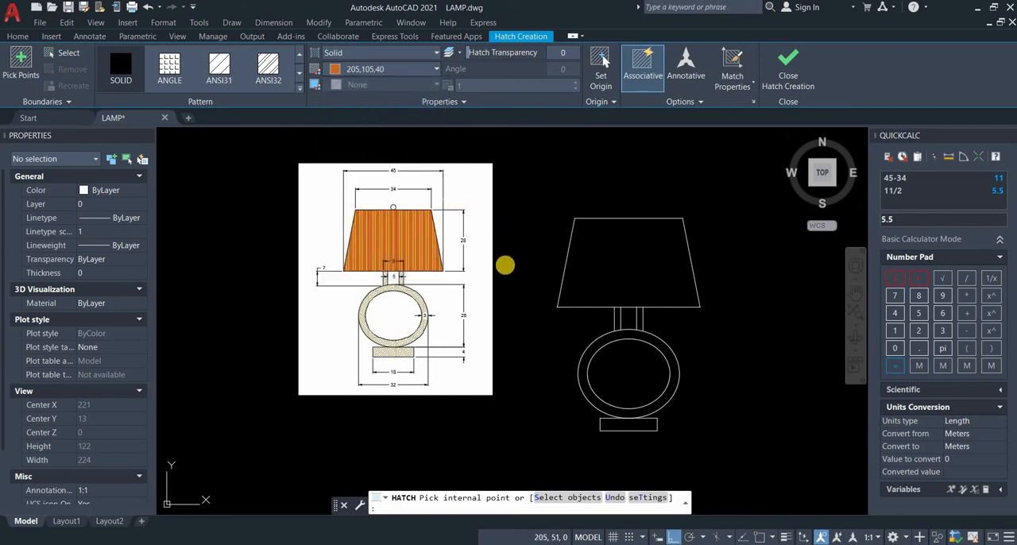
left_click(629, 233)
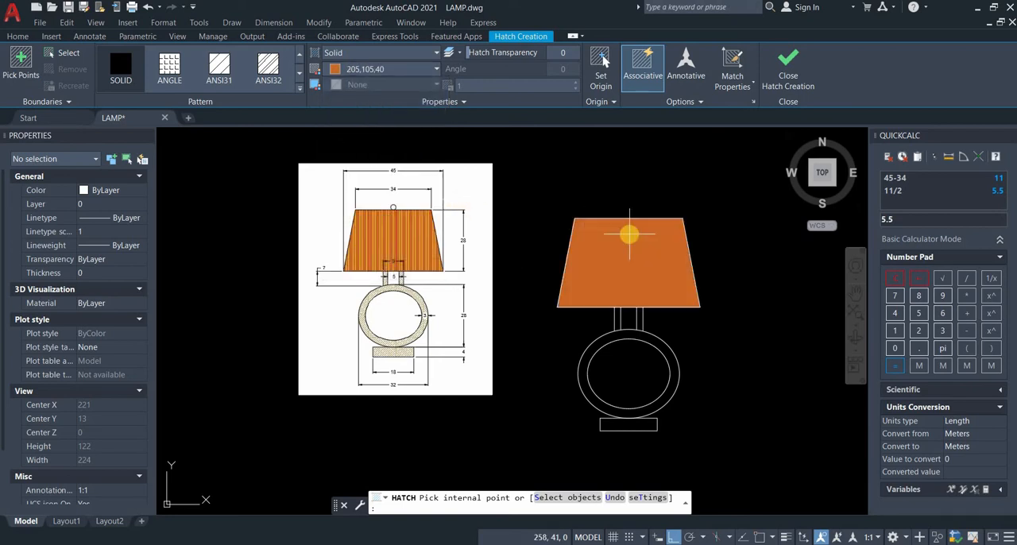
left_click(650, 259)
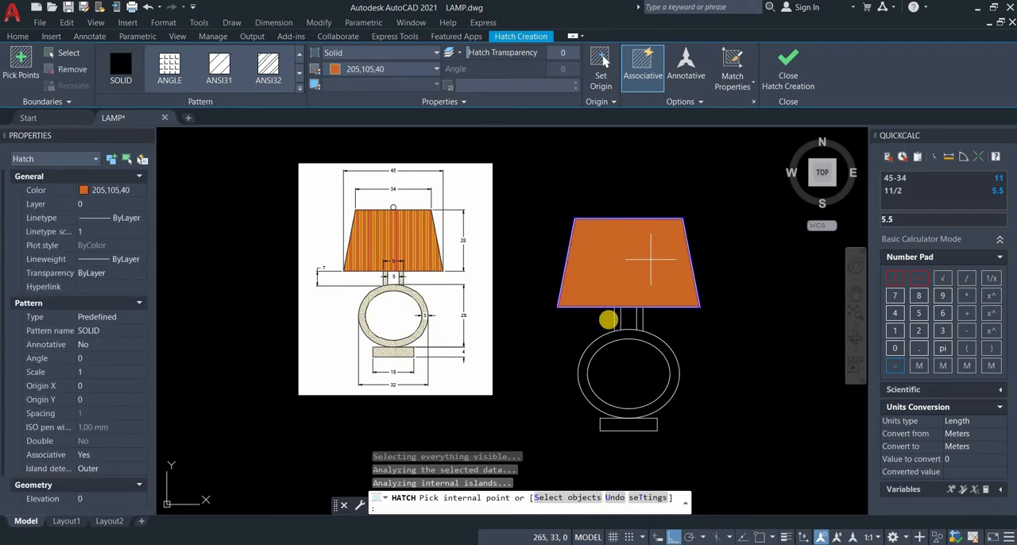
key("Return")
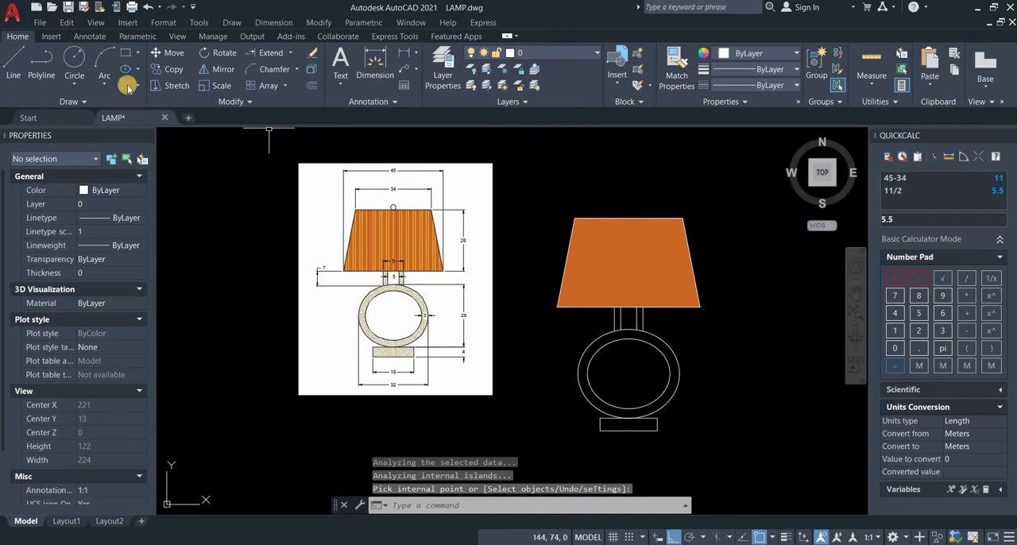
Step: Add an ANSI32 pattern hatch in colour 248,215,49 over the lampshade's solid fill
key("Return")
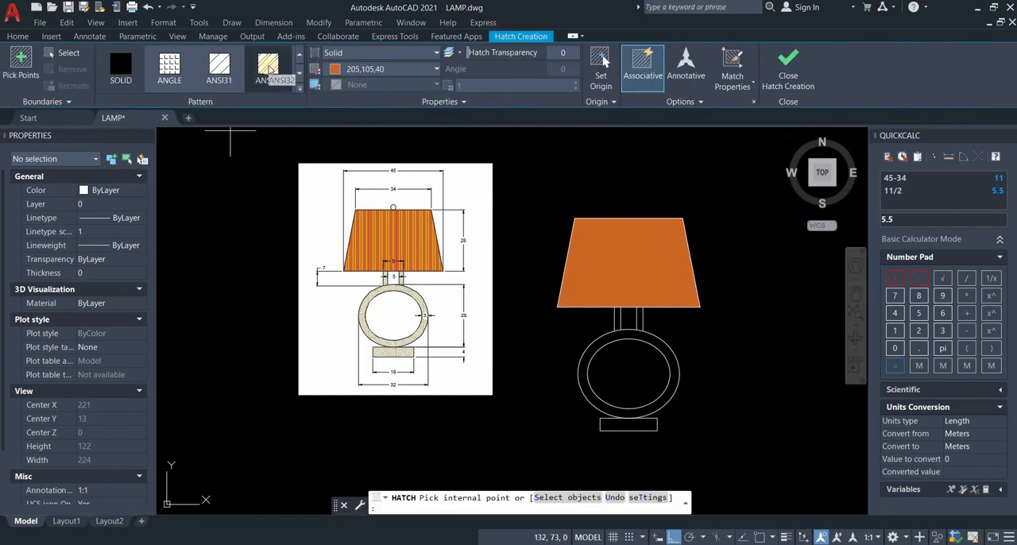
left_click(270, 70)
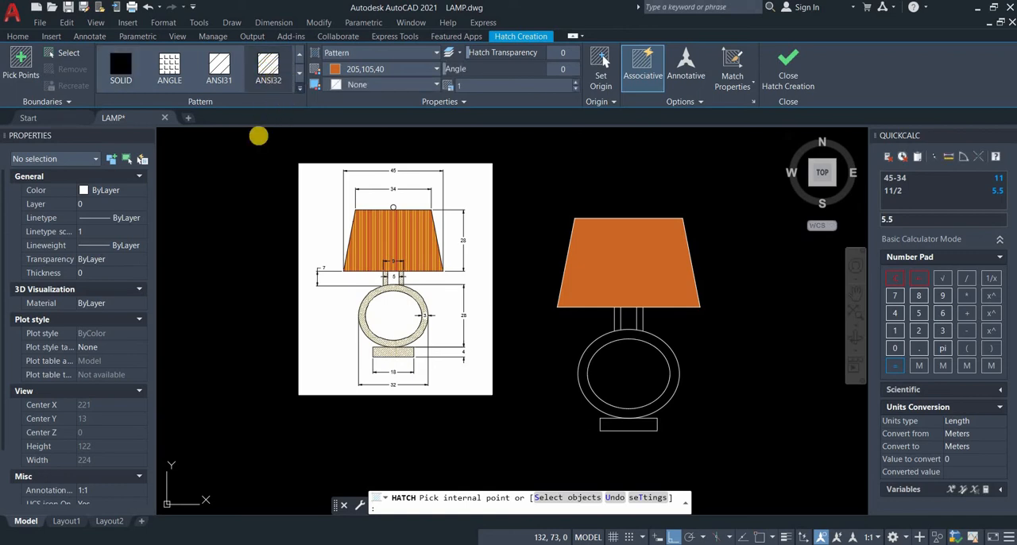
left_click(379, 75)
left_click(349, 140)
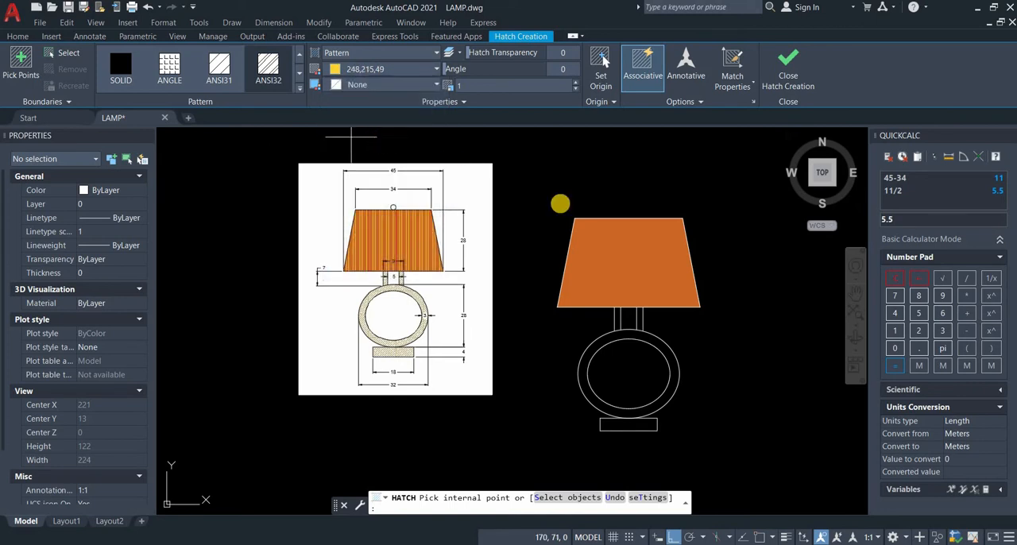
left_click(659, 277)
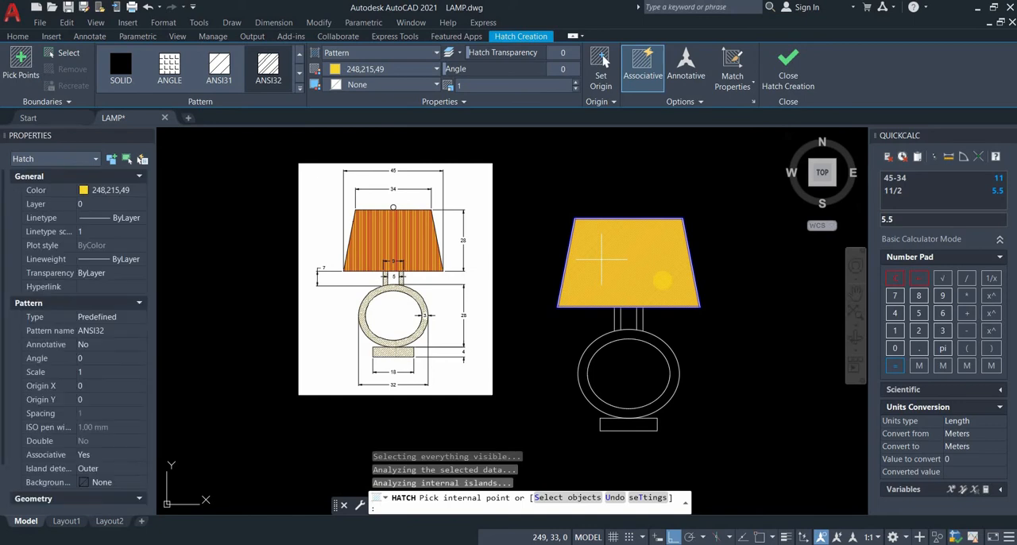
key("Return")
Step: Set the lampshade's ANSI32 pattern hatch to scale 5 and angle 45
scroll(590, 240, "up", 2)
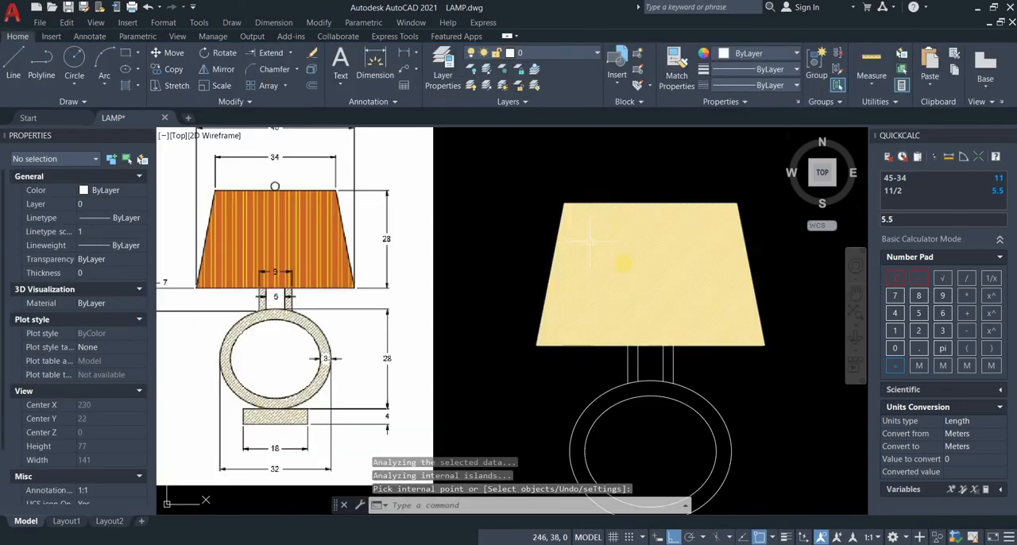
scroll(589, 240, "up", 2)
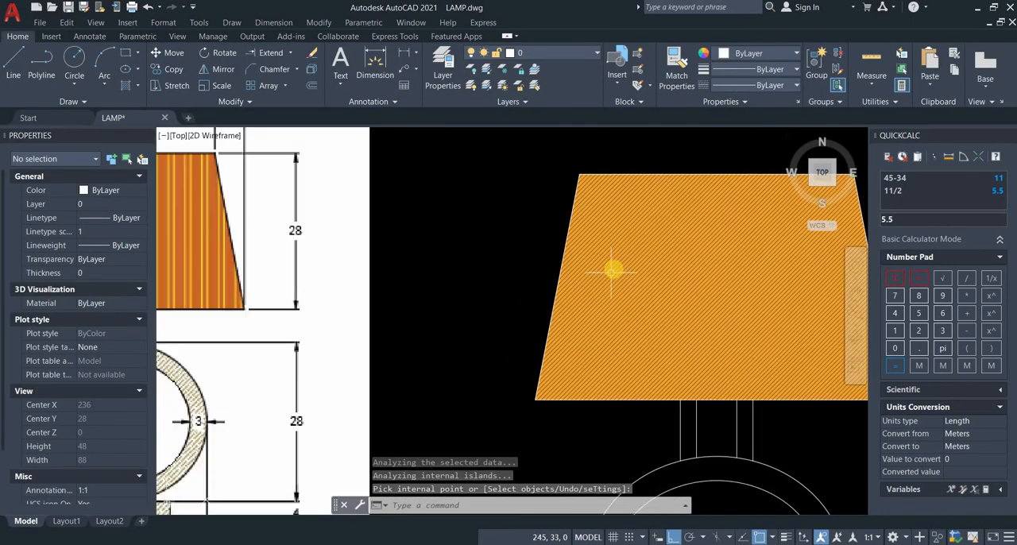
scroll(667, 258, "down", 2)
left_click(584, 276)
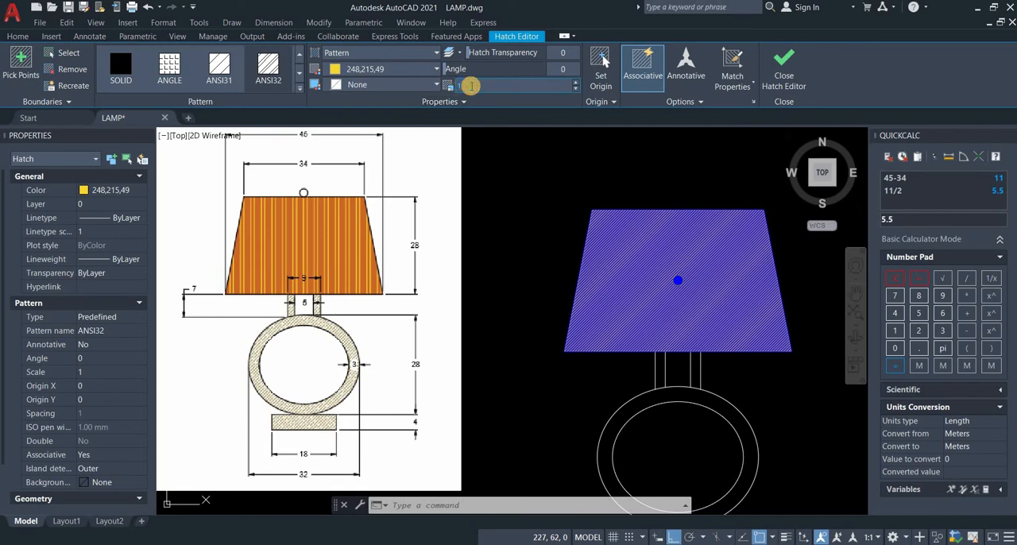
type("5")
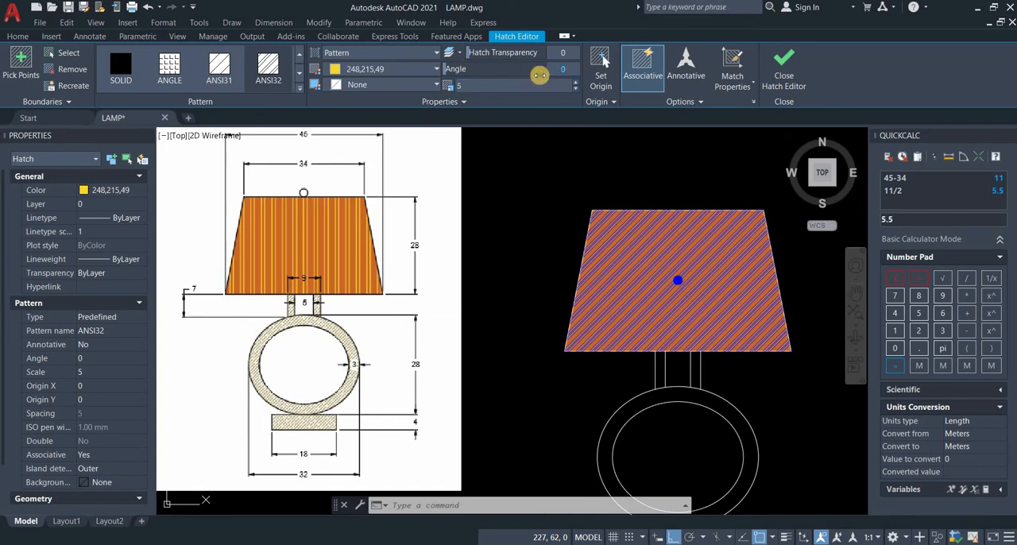
left_click(539, 75)
type("45")
key("Return")
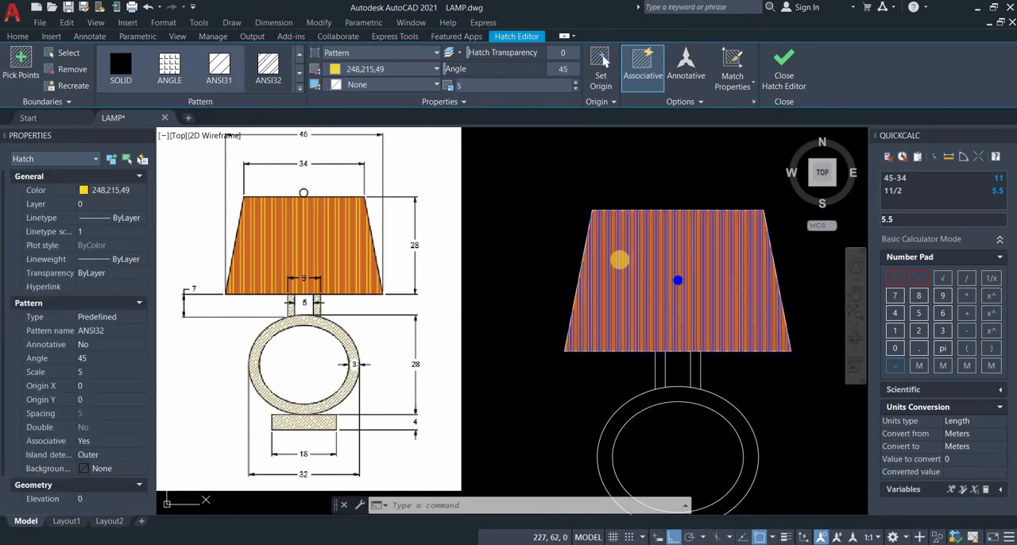
scroll(666, 307, "up", 2)
key("Escape")
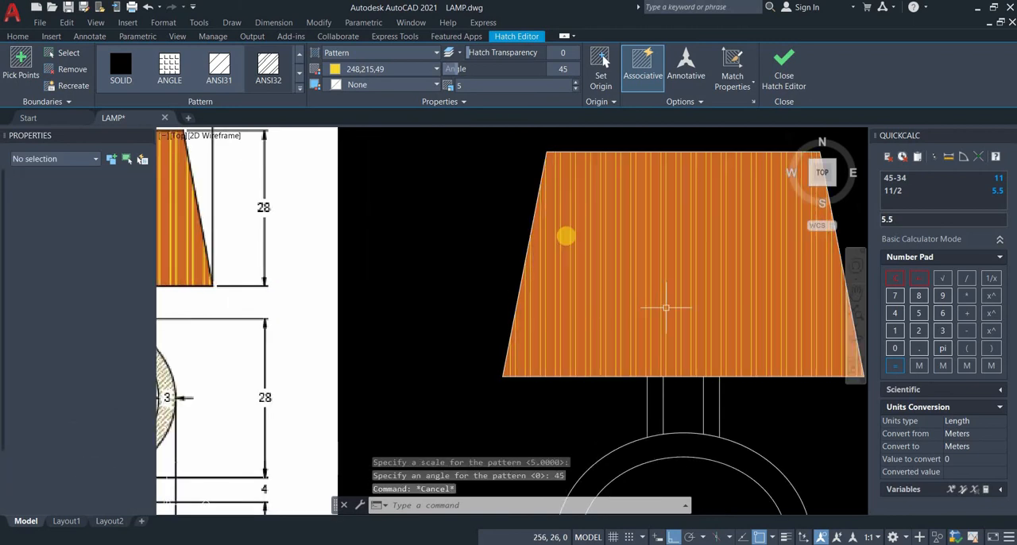
Step: Hatch both neck strips, the elliptical ring and the base with the ANSI36 pattern in colour 43
scroll(581, 365, "down", 5)
scroll(576, 389, "up", 6)
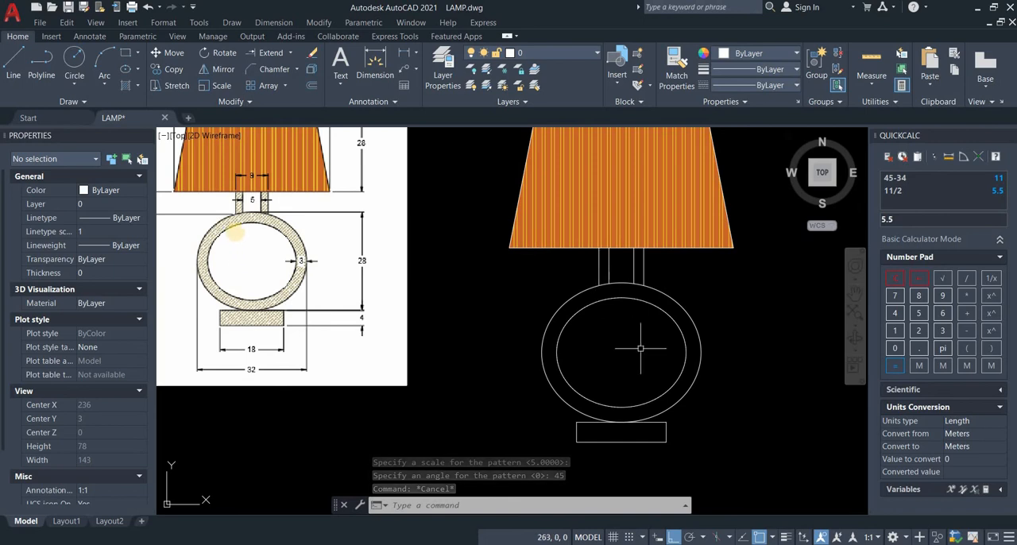
scroll(274, 219, "up", 4)
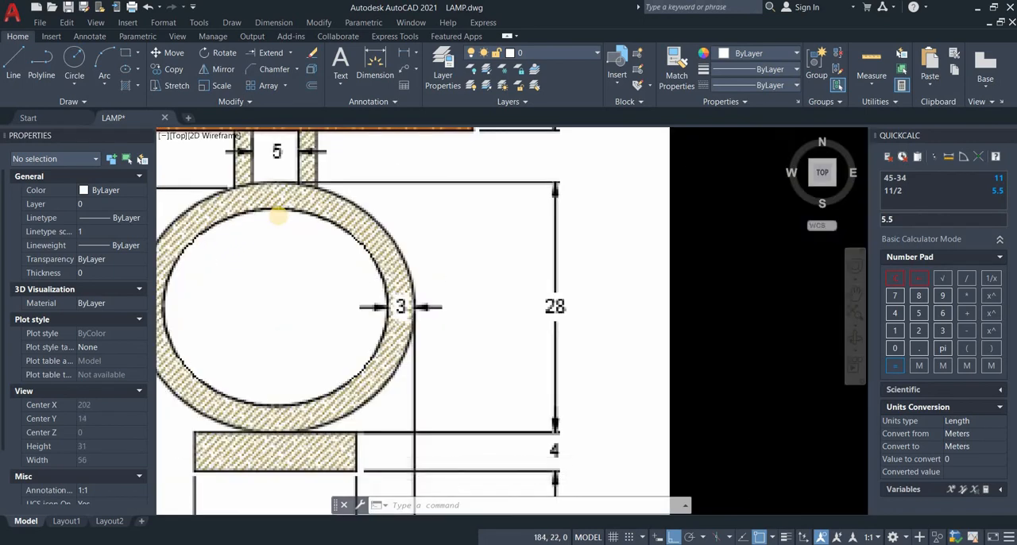
scroll(276, 215, "down", 4)
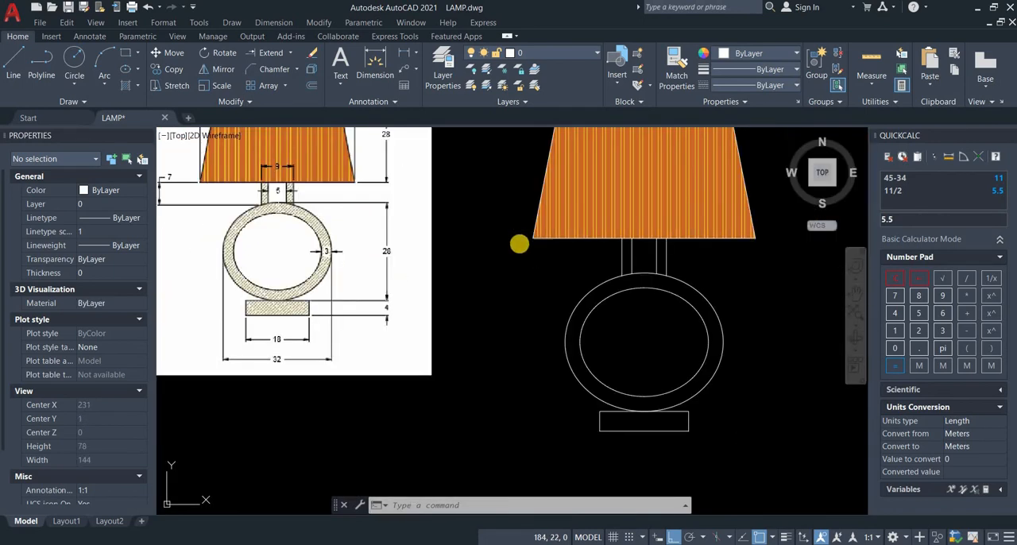
left_click(130, 86)
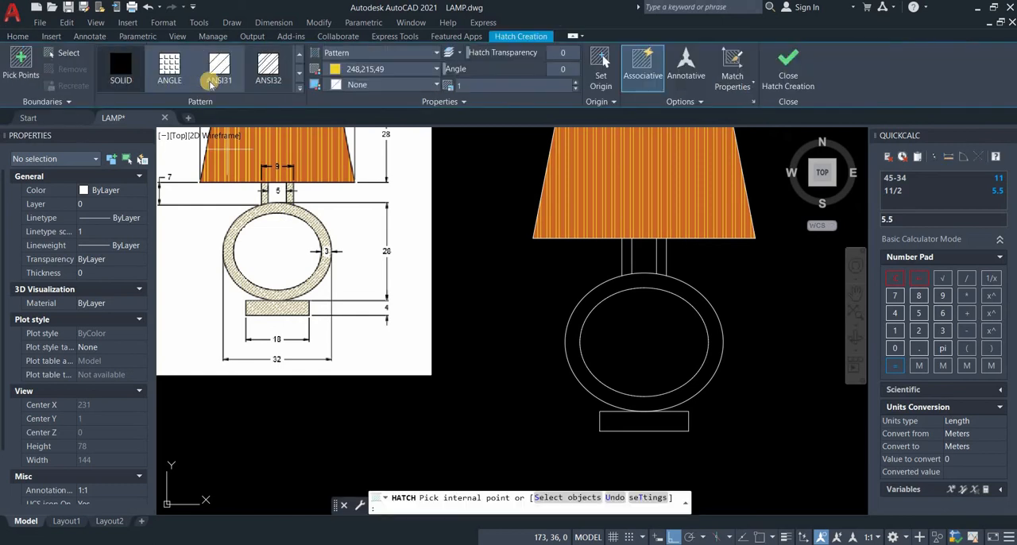
scroll(279, 72, "down", 1)
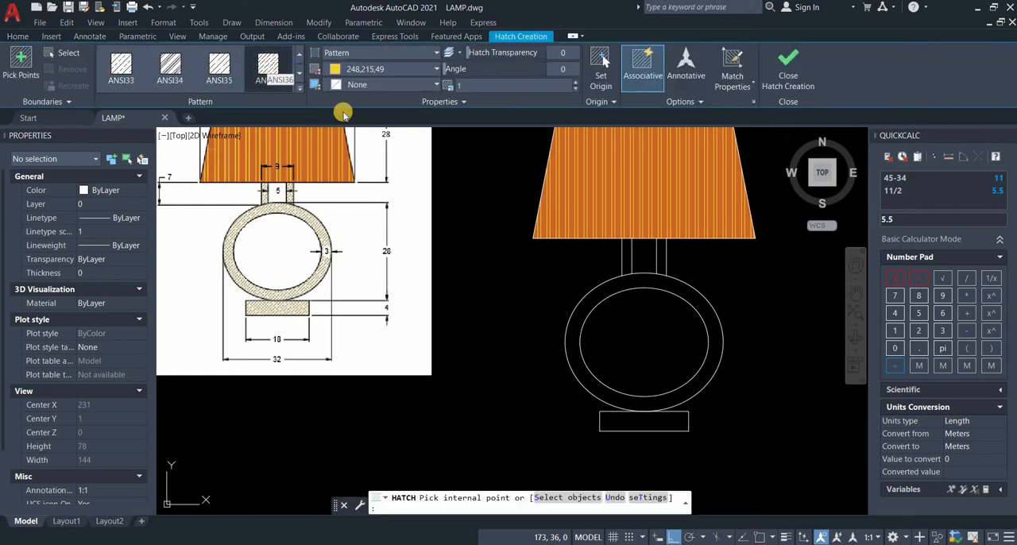
left_click(361, 70)
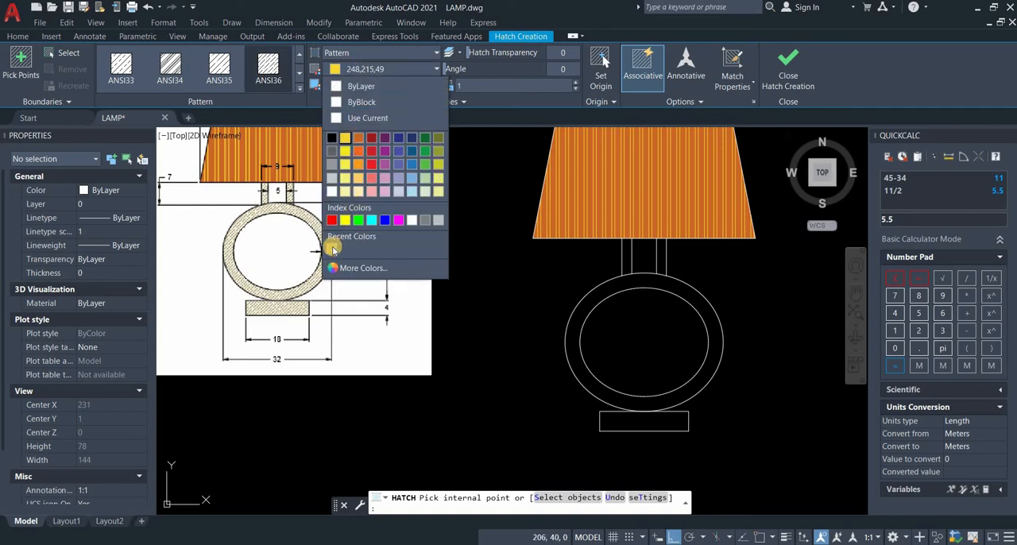
left_click(331, 247)
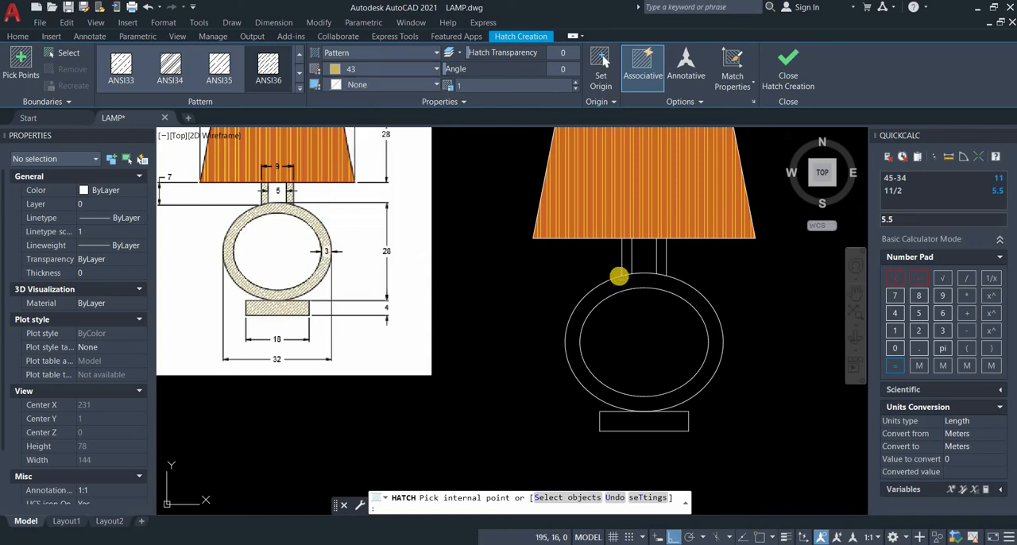
left_click(624, 270)
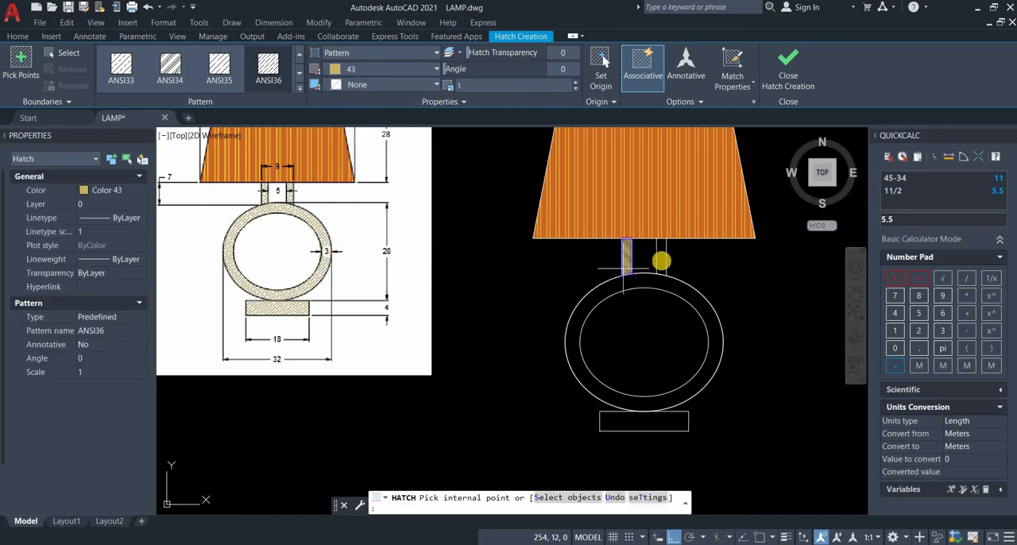
left_click(660, 259)
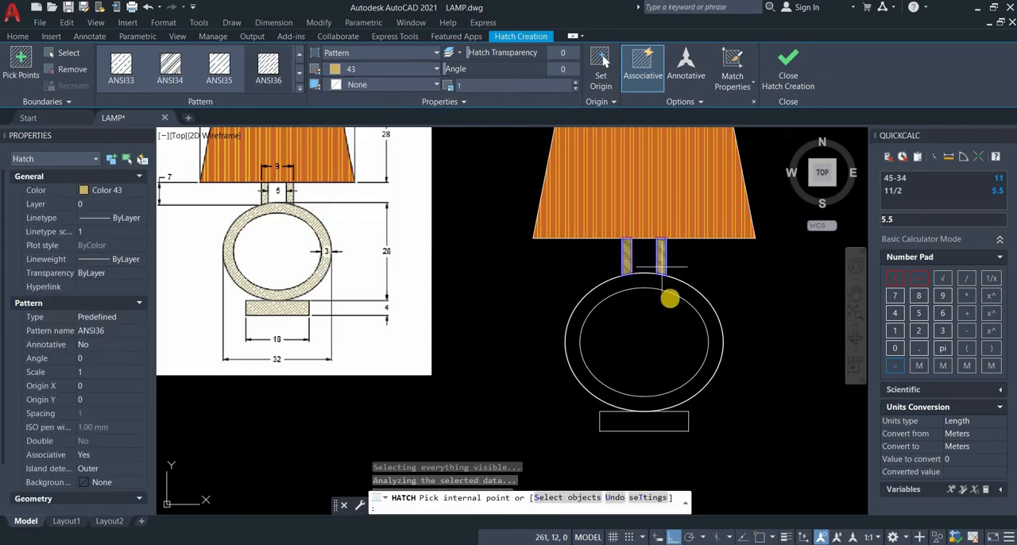
left_click(671, 288)
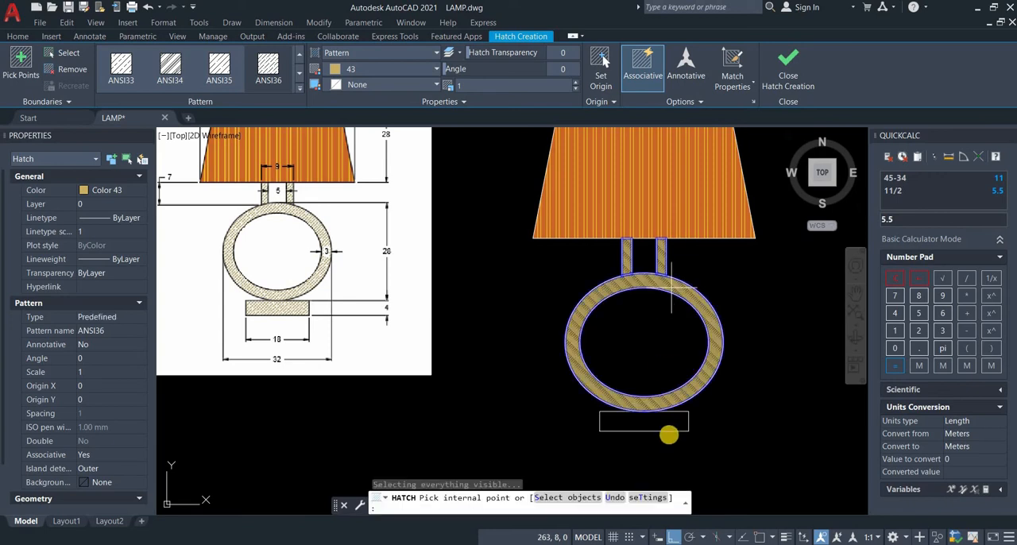
left_click(669, 423)
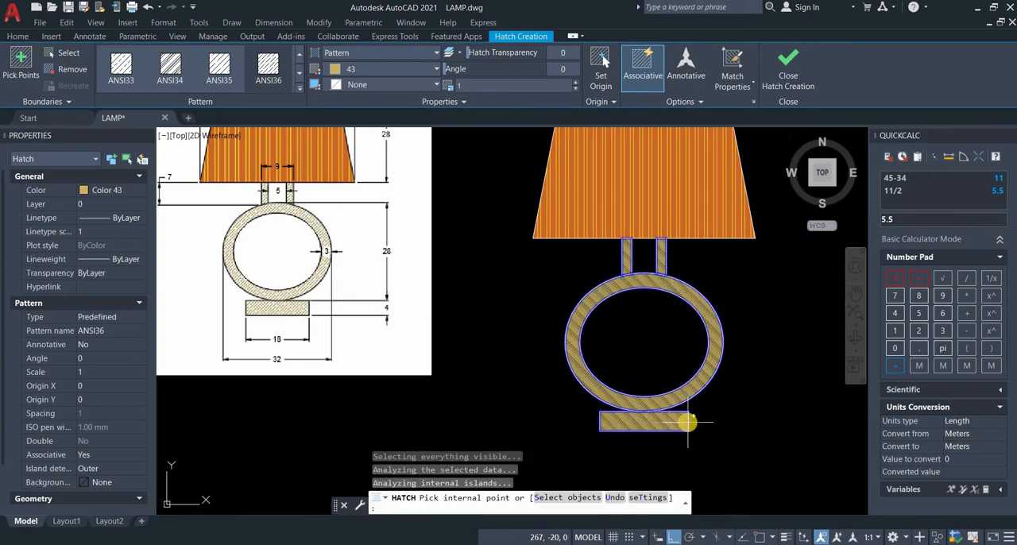
key("Return")
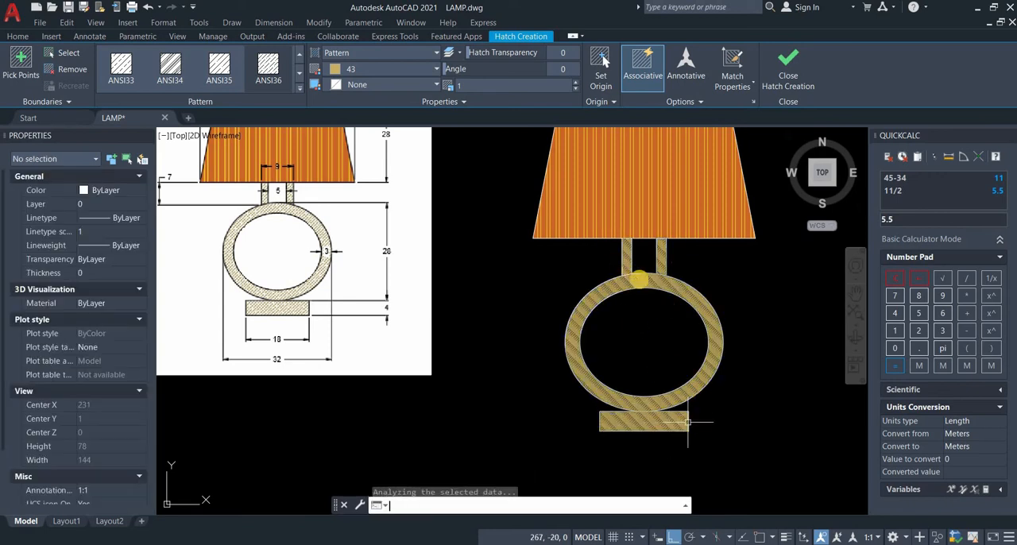
Step: Try a scale of 2 on the neck, ring and base hatch, and set its scale to 5
left_click(639, 278)
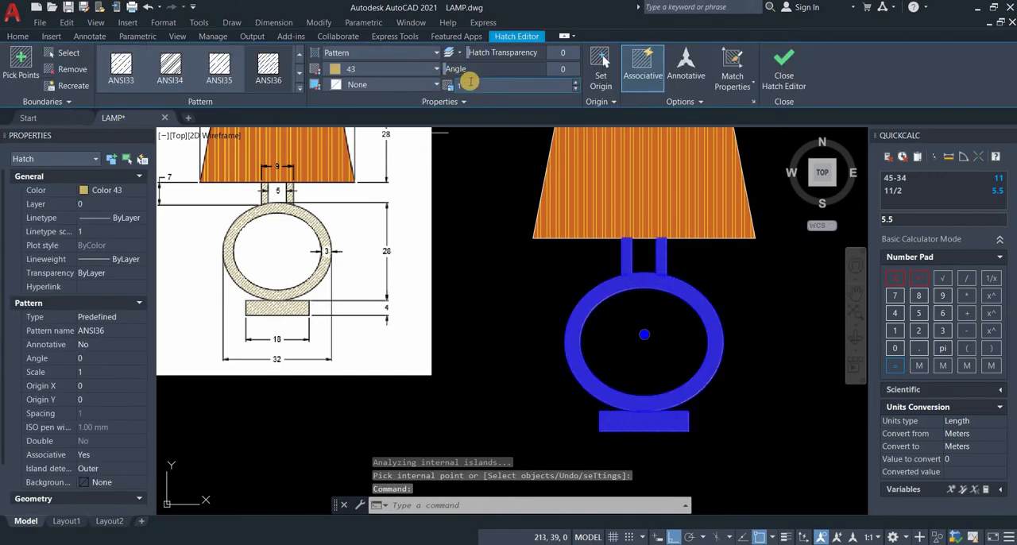
type("2")
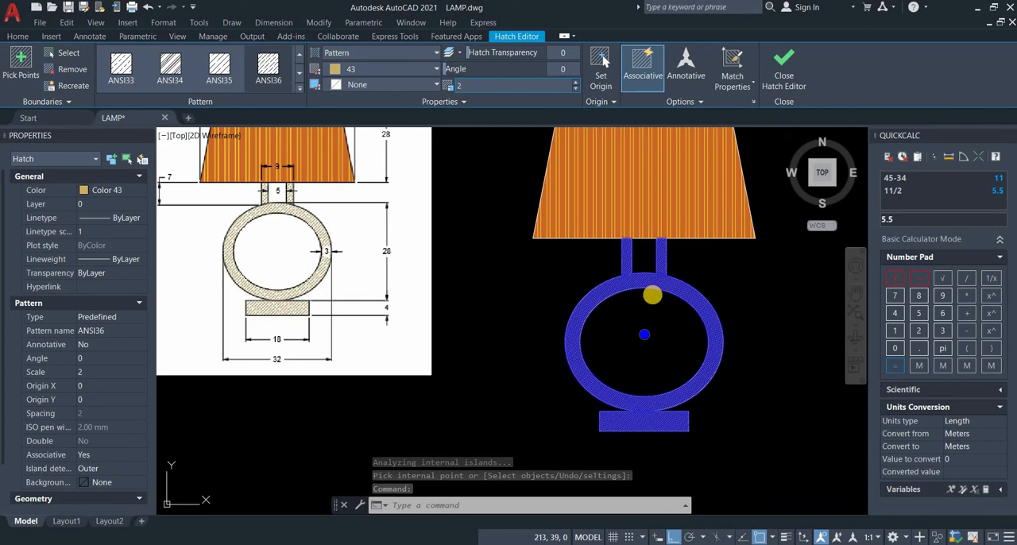
scroll(651, 294, "up", 4)
scroll(652, 294, "down", 4)
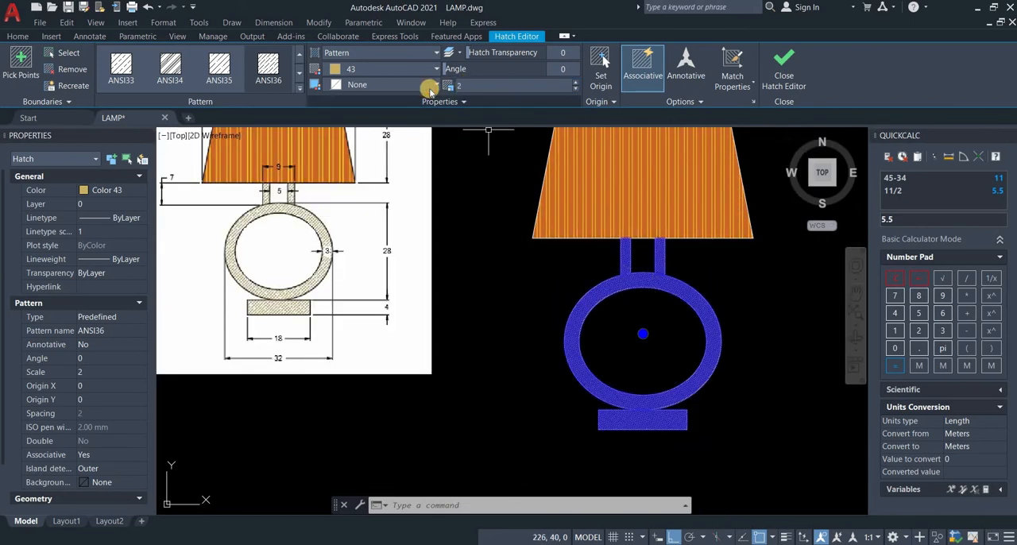
left_click(459, 85)
type("5")
key("Return")
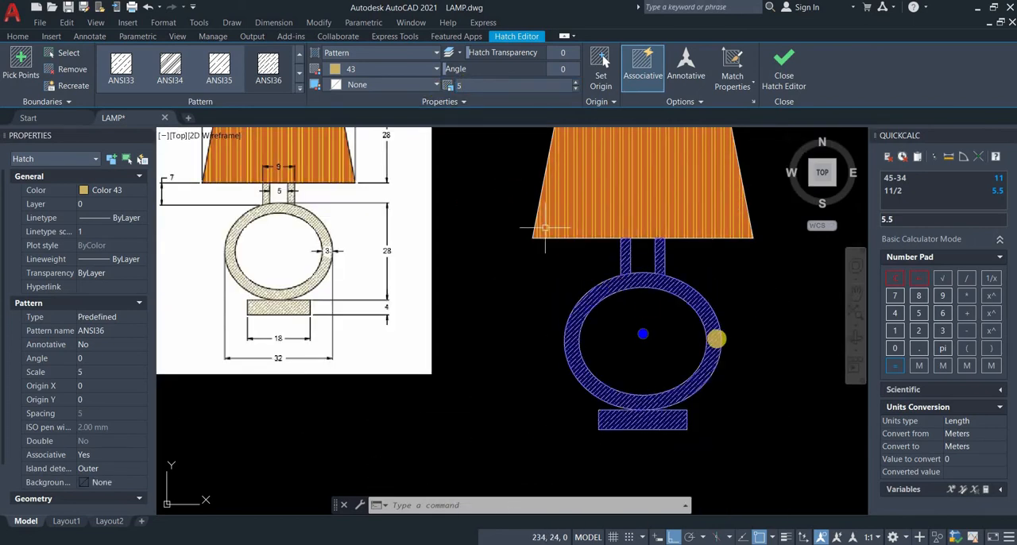
key("Escape")
Step: Check the current dimension style in the Dimension Style Manager and close it without changes
scroll(672, 310, "down", 2)
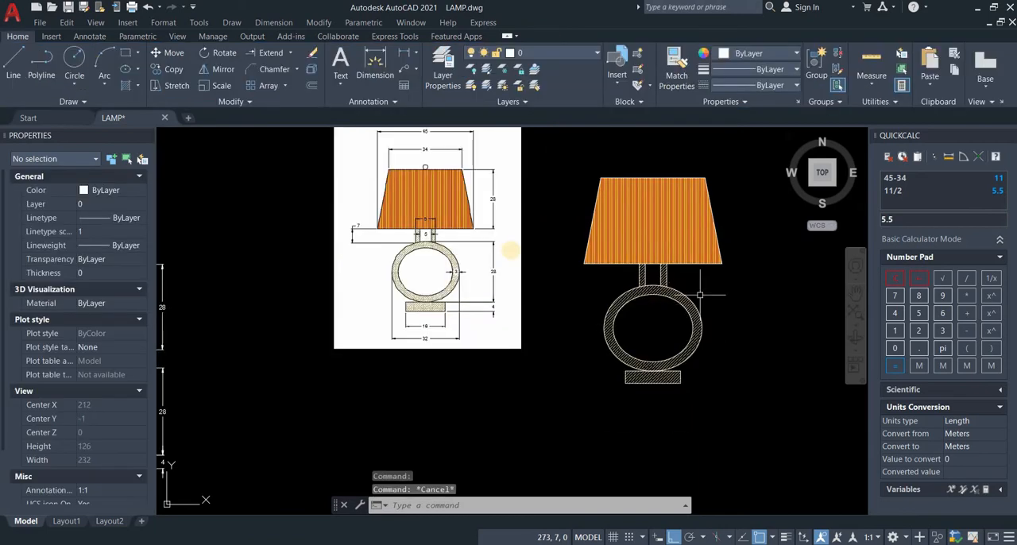
middle_click_drag(559, 216, 466, 279)
middle_click_drag(492, 312, 450, 308)
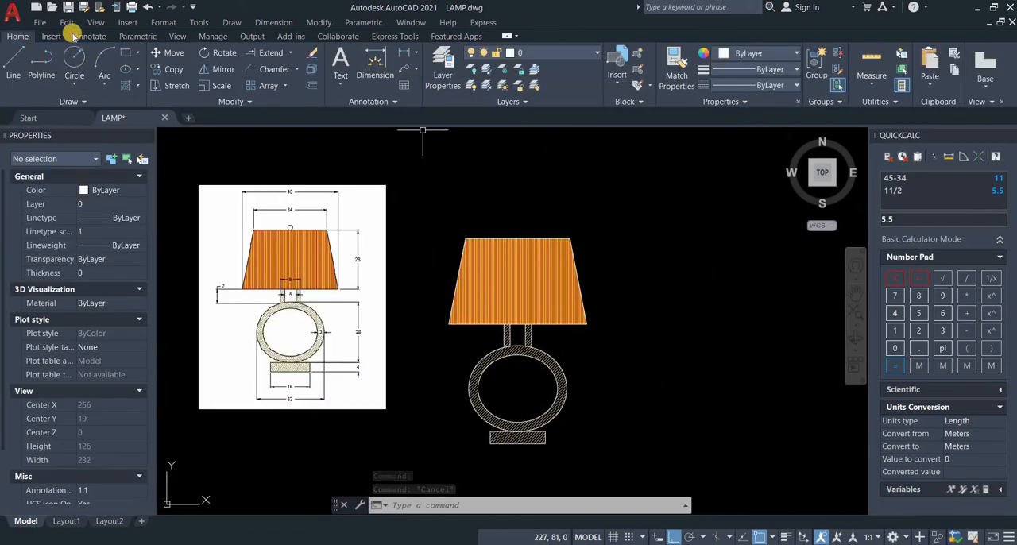
left_click(270, 23)
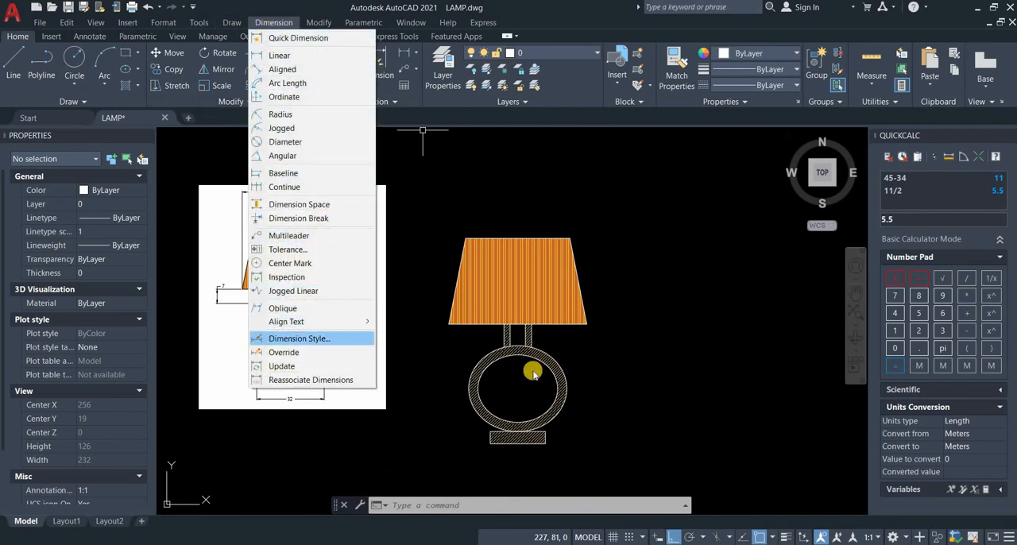
key("Return")
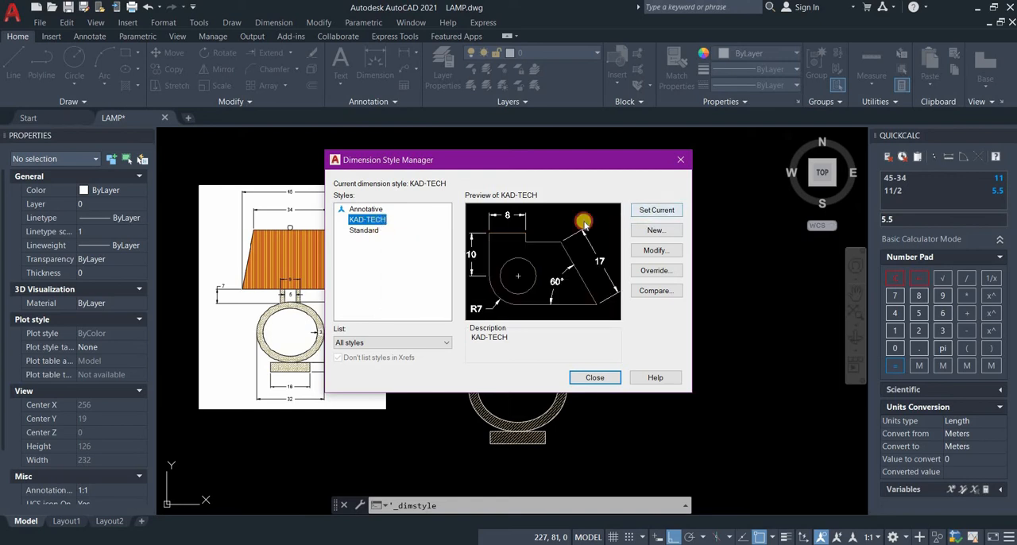
left_click(592, 378)
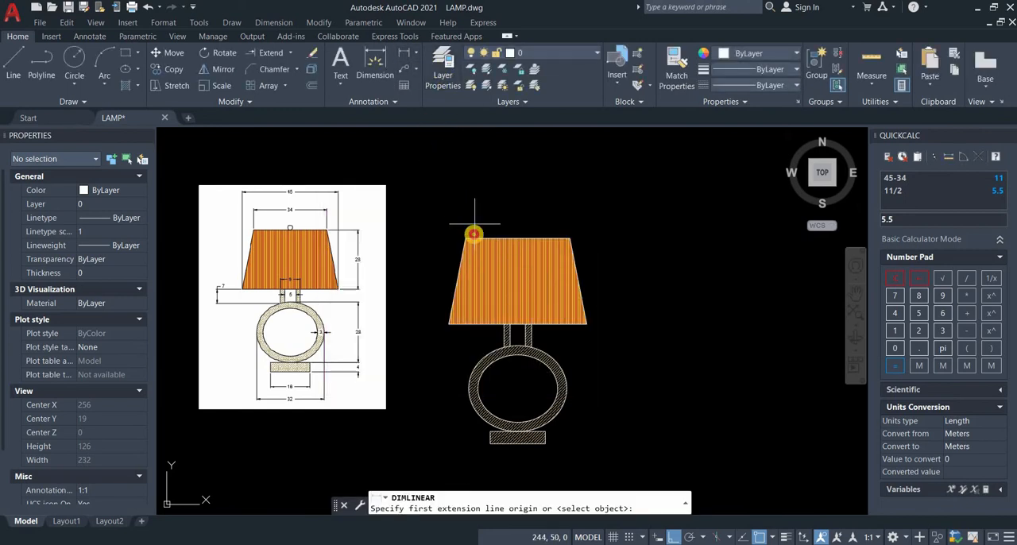
Step: Add linear dimensions for the lampshade's top and bottom widths, both placed above the shade with the bottom width outermost
left_click(474, 231)
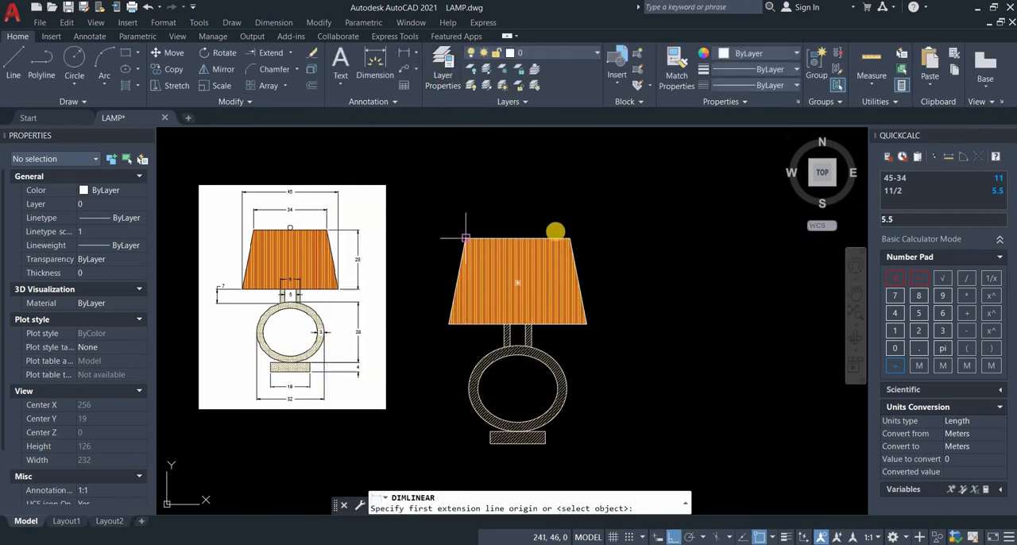
left_click(570, 236)
left_click(564, 217)
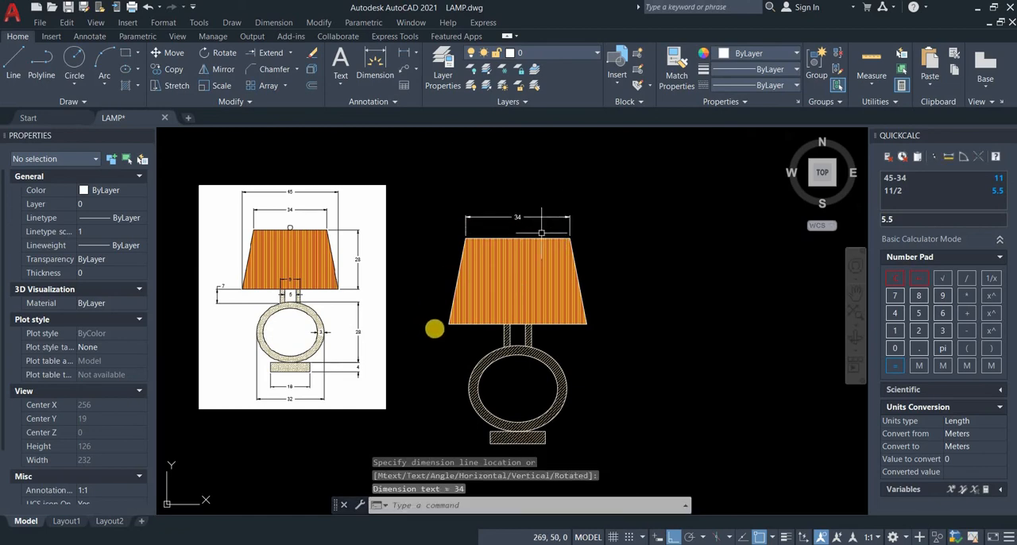
key("Return")
left_click(444, 324)
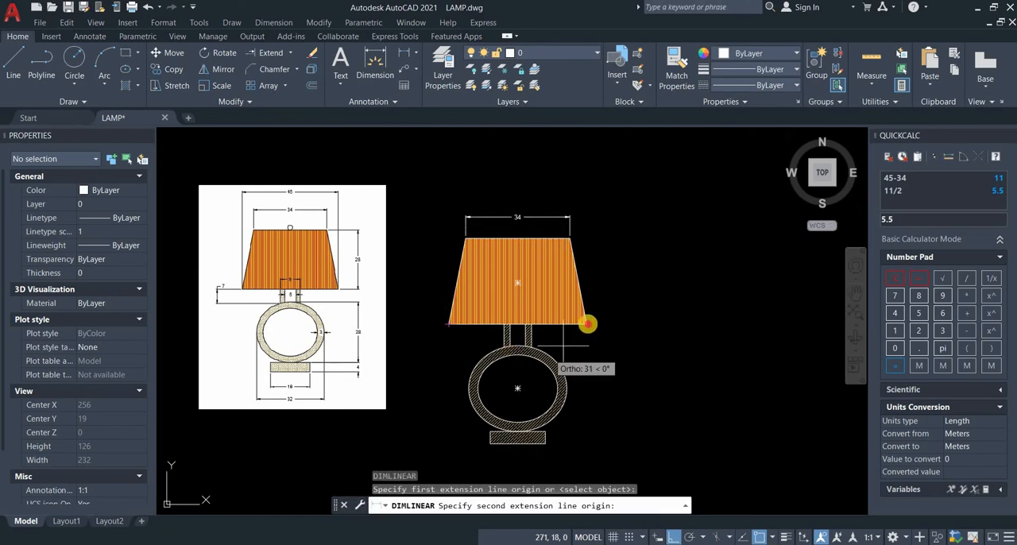
left_click(587, 324)
left_click(582, 195)
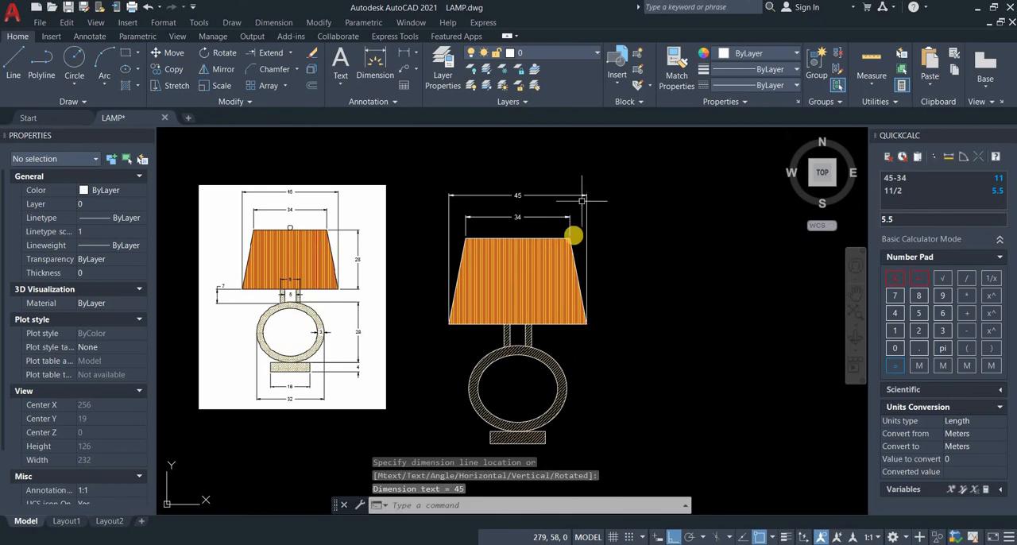
Step: Add a vertical linear dimension for the lampshade's height, placed to the right of the shade
key("Return")
left_click(570, 238)
left_click(587, 324)
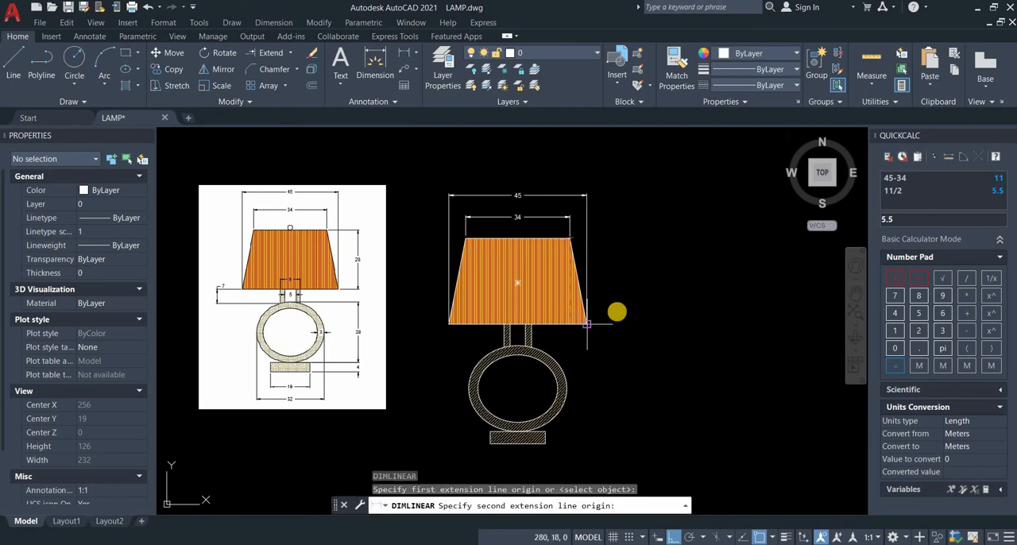
left_click(612, 310)
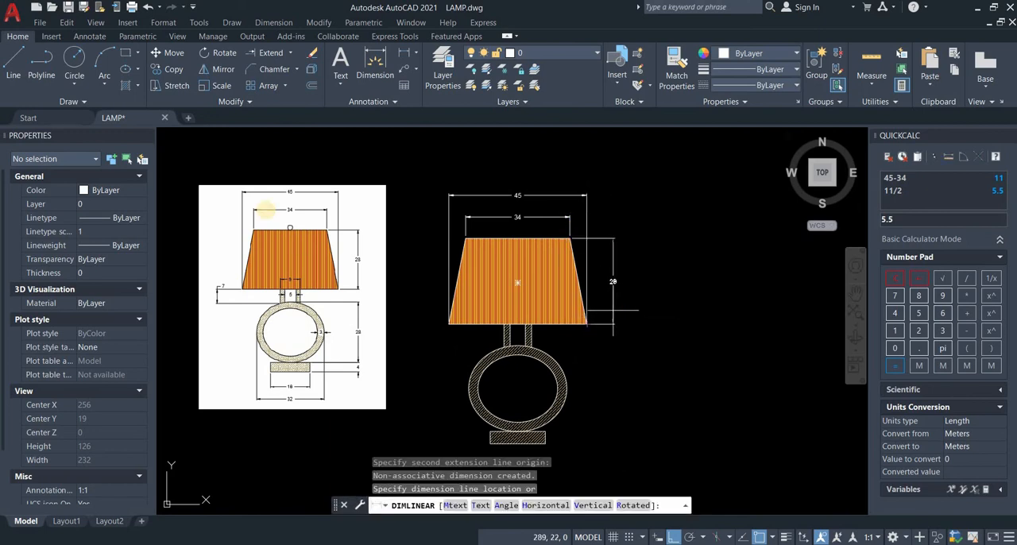
scroll(638, 237, "up", 8)
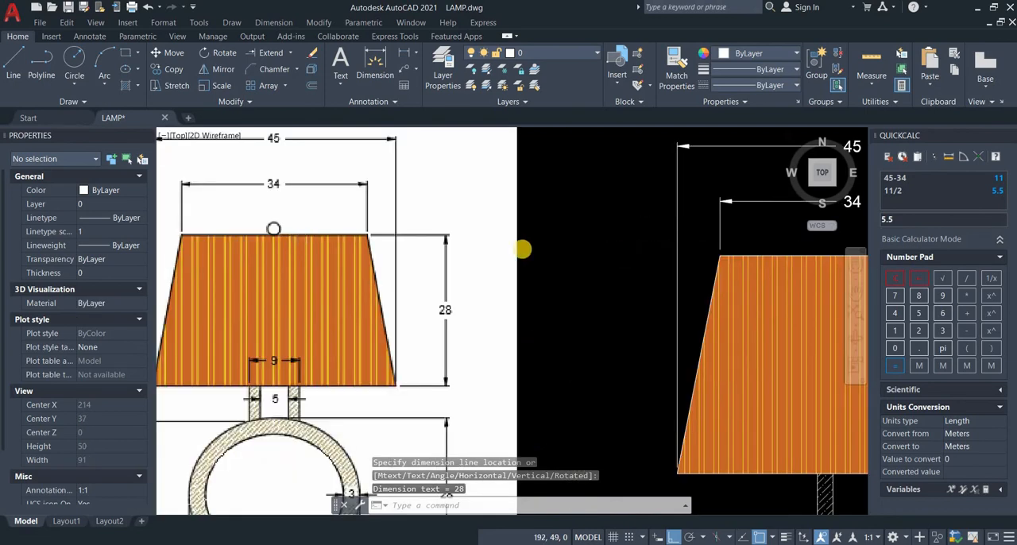
scroll(638, 236, "down", 7)
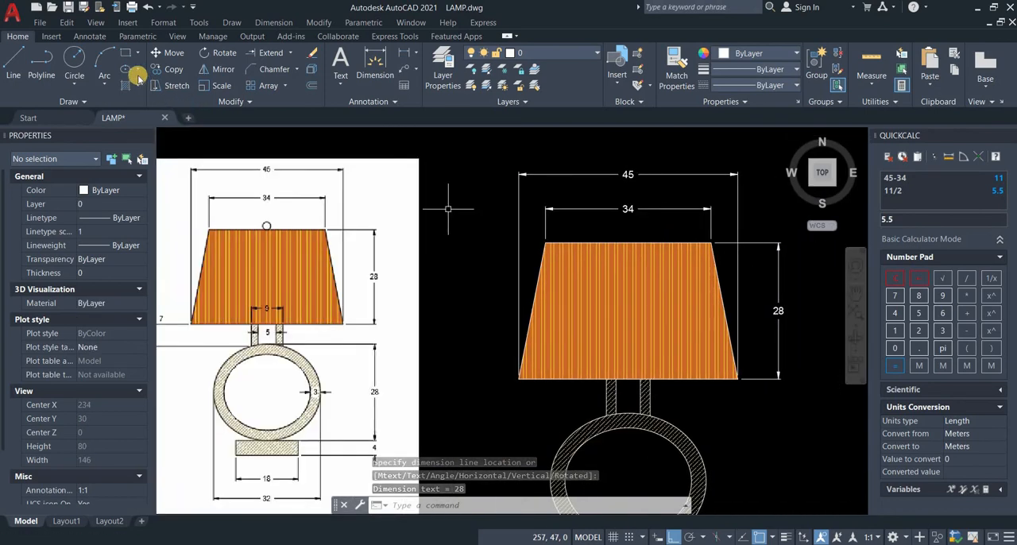
Step: Draw a small circle centred on the midpoint of the lampshade's top edge
left_click(74, 58)
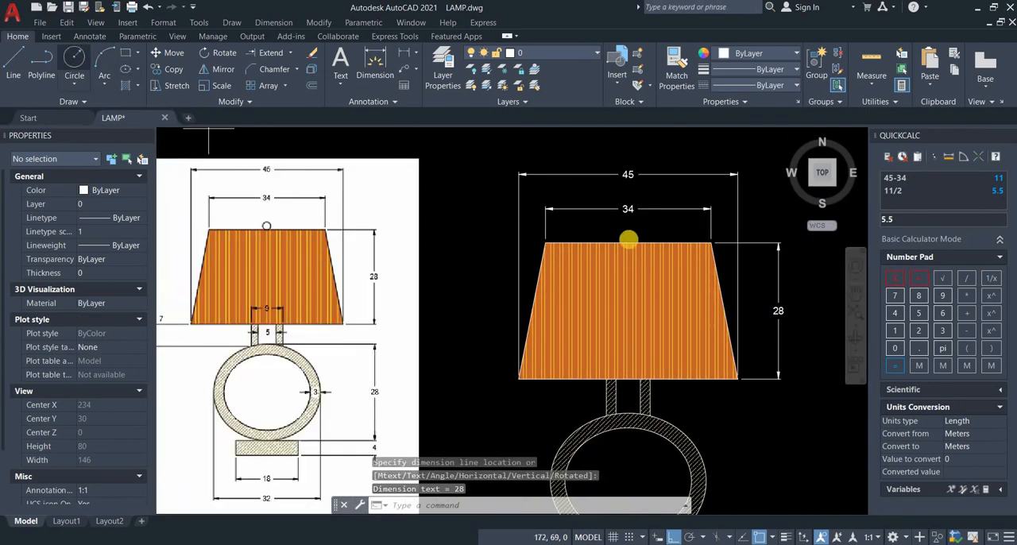
left_click(633, 240)
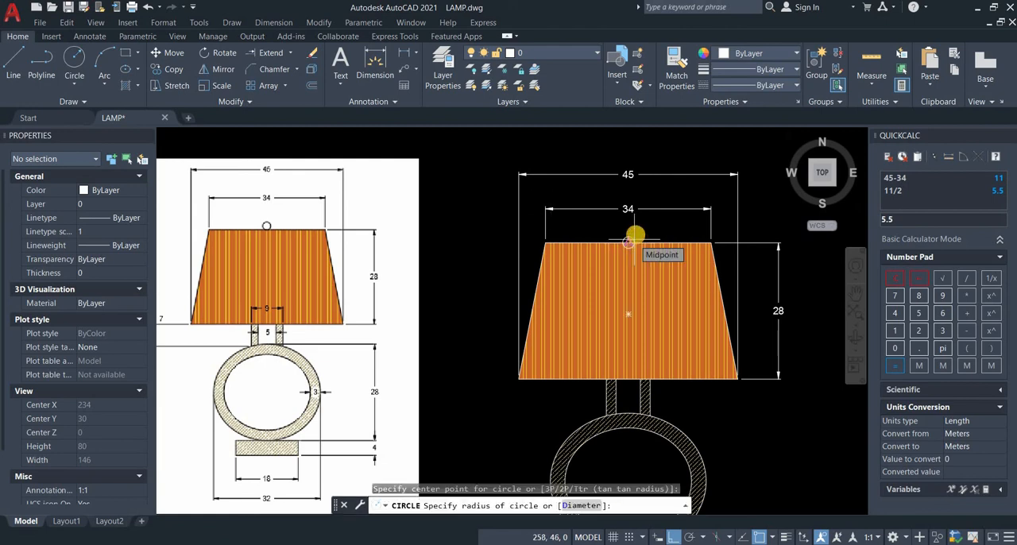
left_click(633, 237)
scroll(634, 237, "up", 2)
left_click(633, 240)
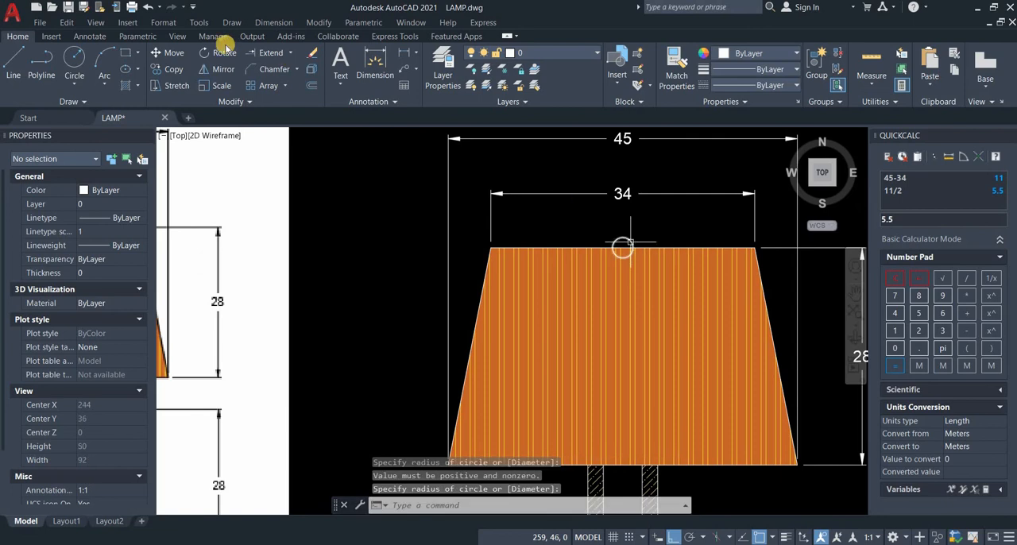
Step: Move the small circle straight up so that it rests on the lampshade's top edge
left_click(631, 241)
left_click(164, 51)
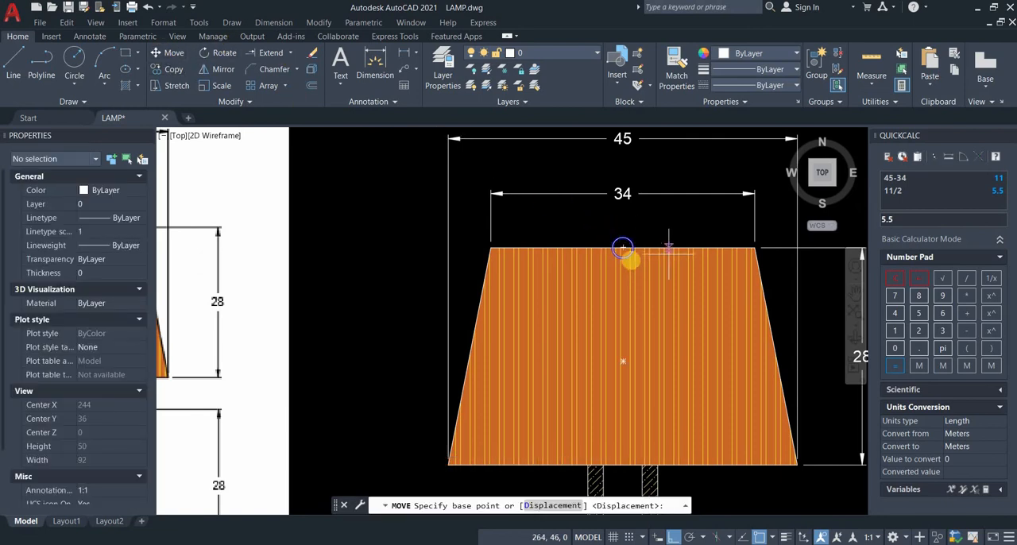
left_click(622, 250)
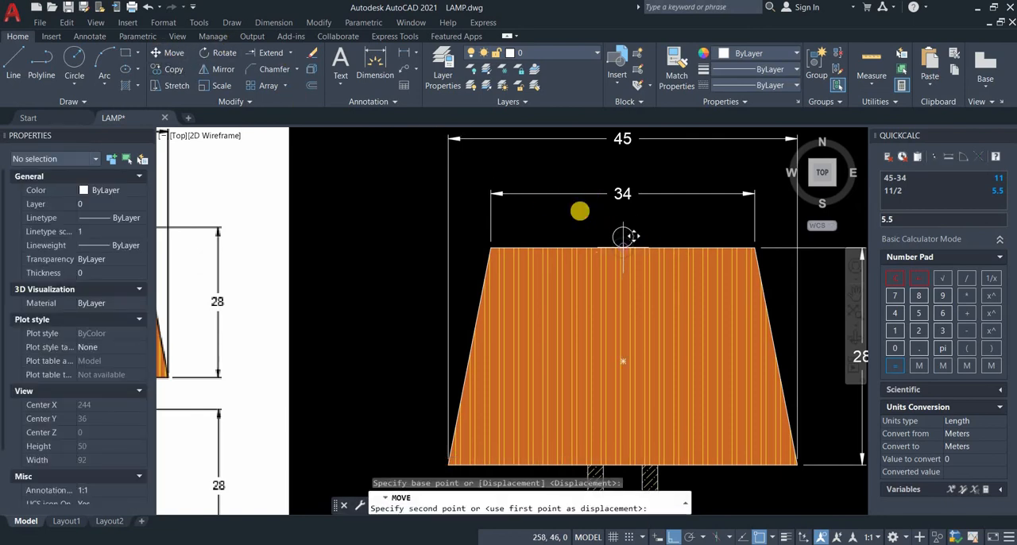
left_click(623, 237)
scroll(659, 288, "down", 4)
middle_click_drag(699, 345, 673, 344)
left_click(384, 58)
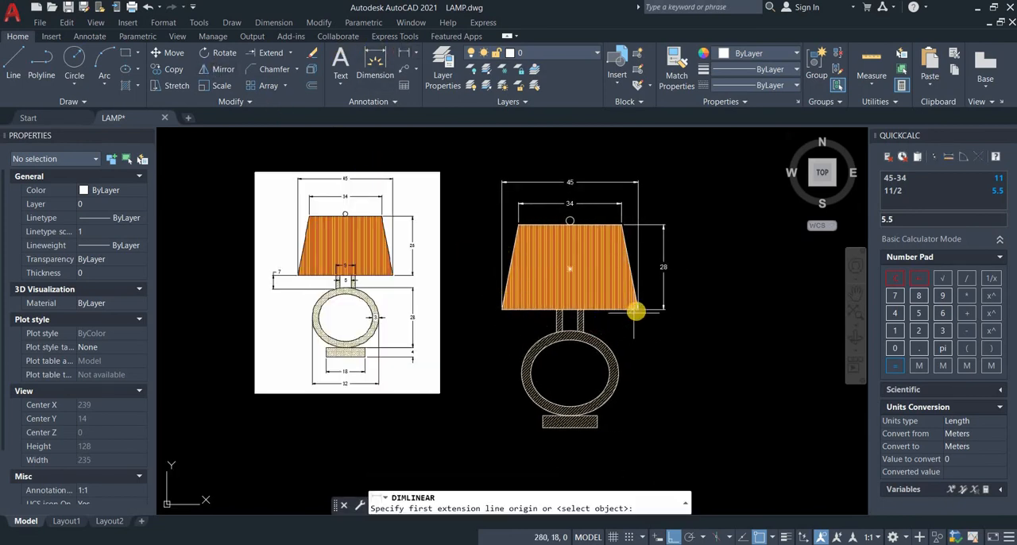
left_click(586, 331)
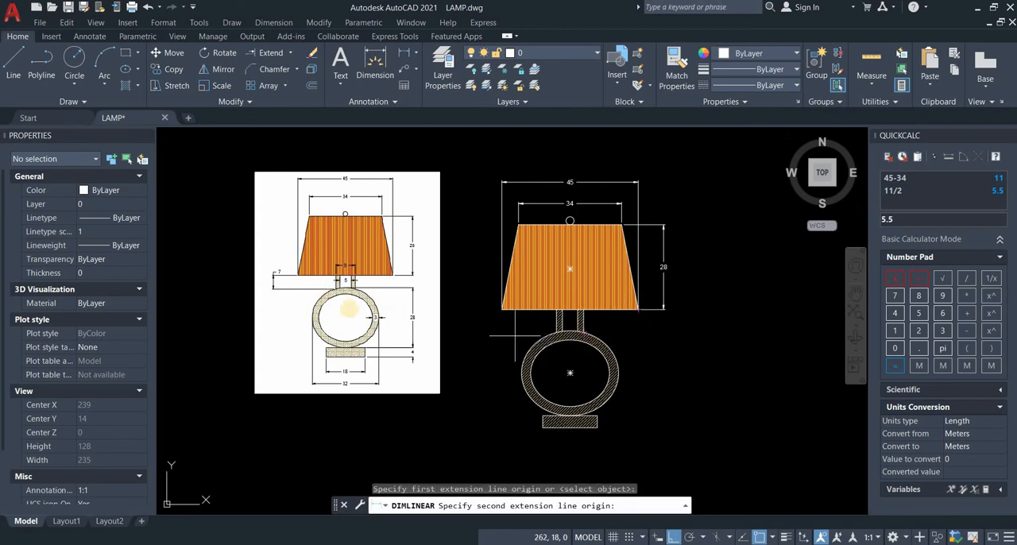
scroll(301, 288, "up", 2)
scroll(302, 317, "up", 3)
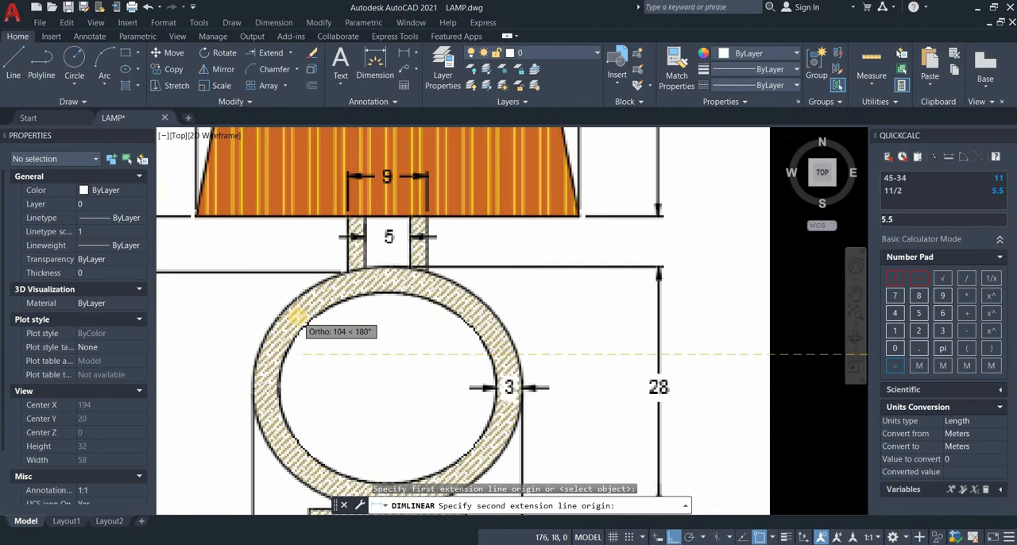
scroll(297, 317, "down", 4)
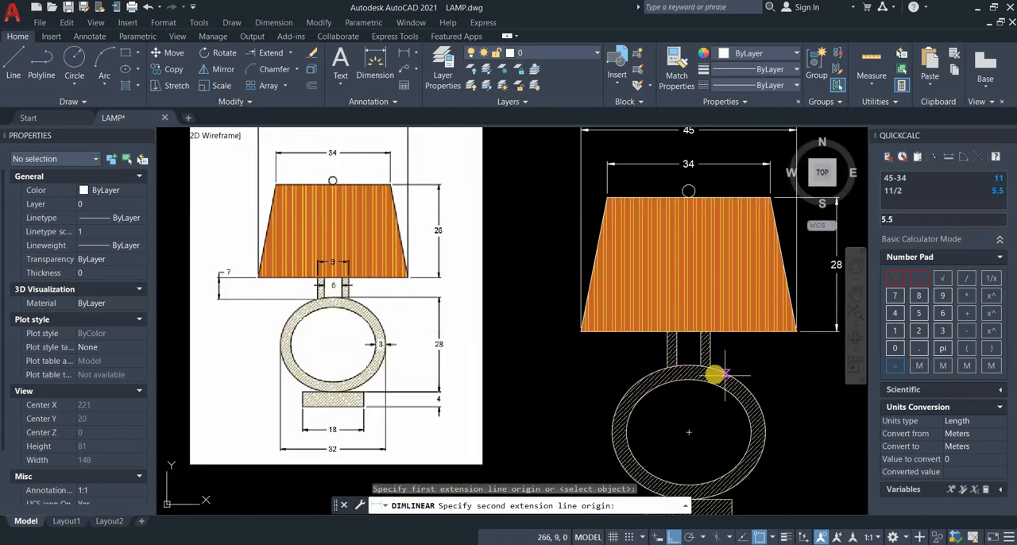
key("Escape")
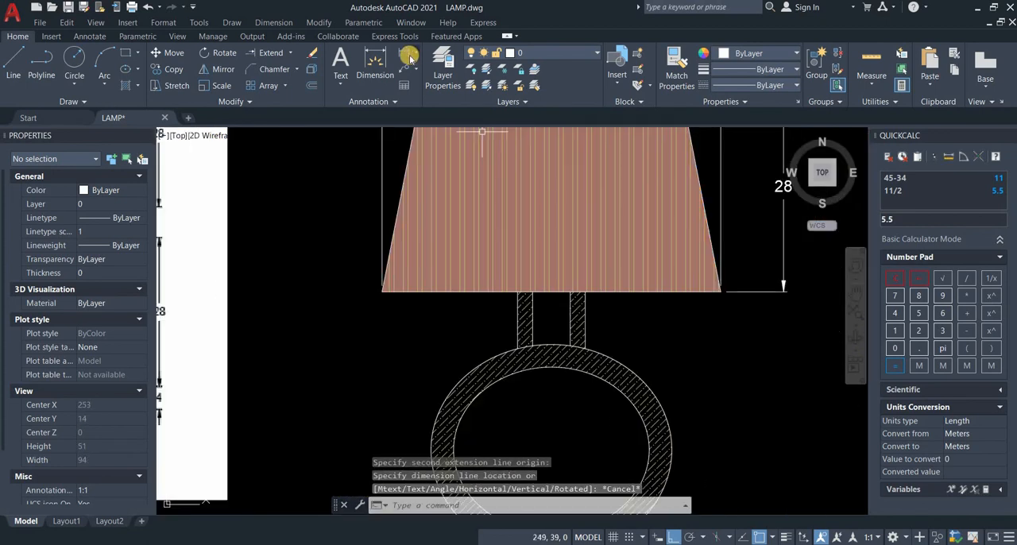
Step: Add a vertical linear dimension for the neck's height, aligned below the lampshade's height dimension
key("Return")
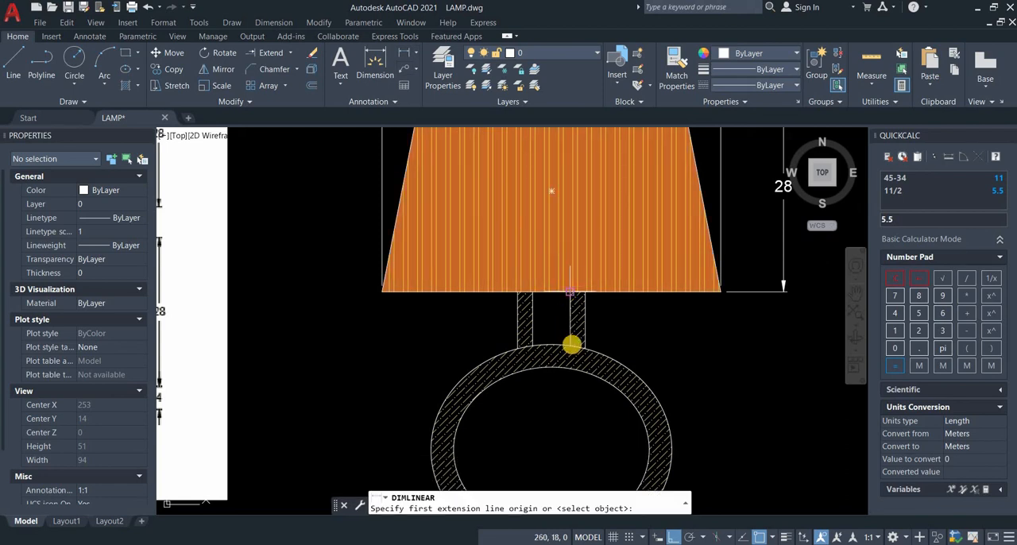
left_click(566, 343)
left_click(783, 291)
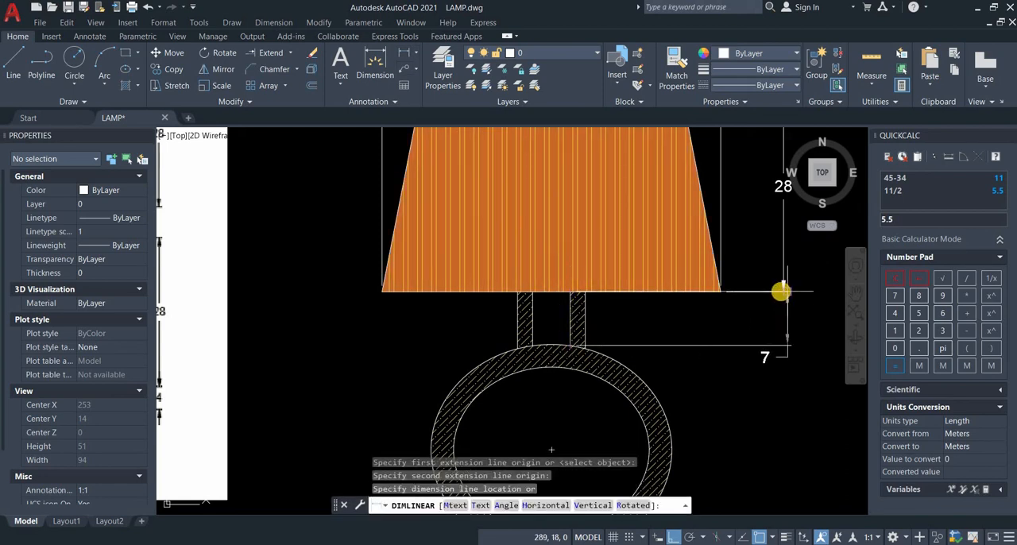
left_click(782, 291)
Step: Add a vertical linear dimension for the ring's overall height, placed to the left of the ring
scroll(565, 305, "down", 5)
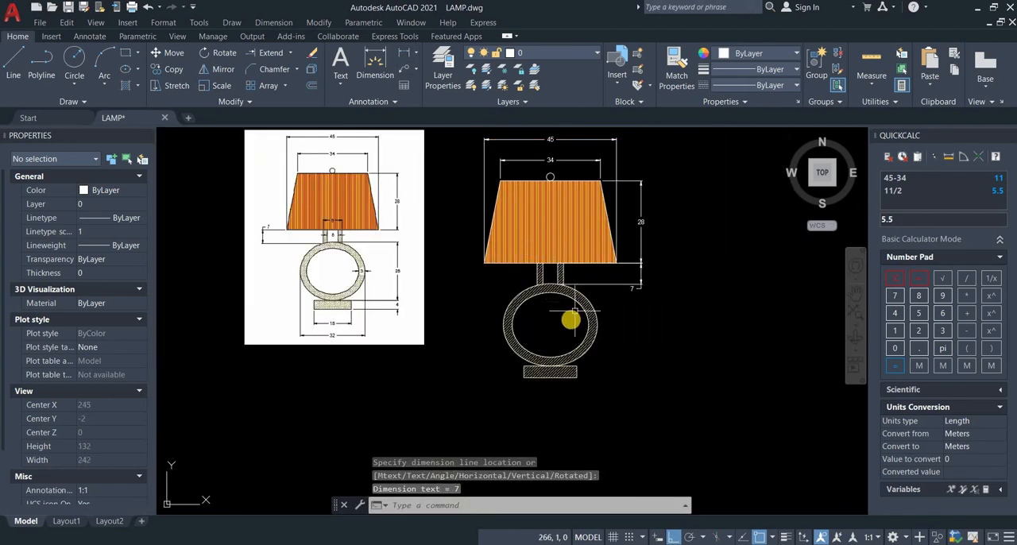
scroll(570, 319, "up", 2)
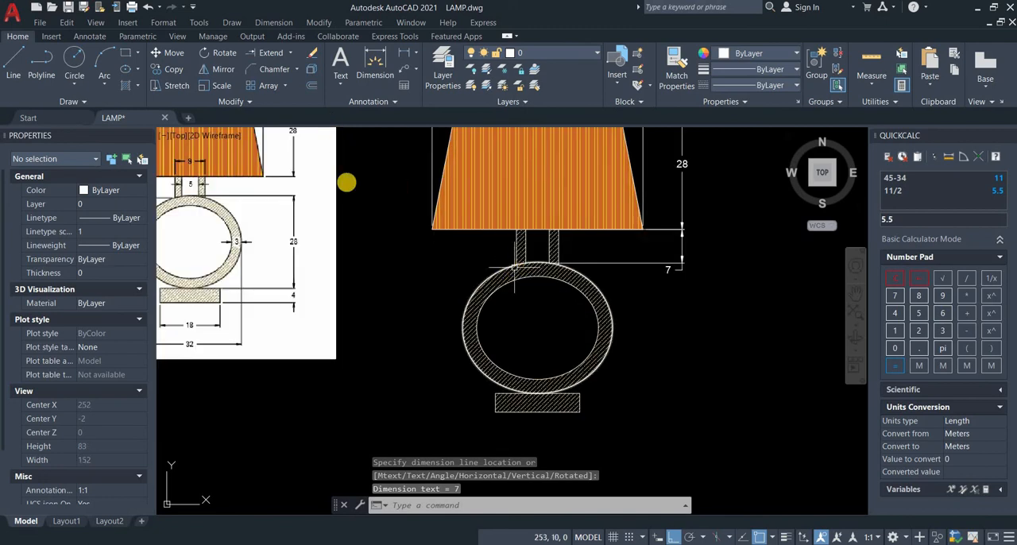
key("Return")
middle_click_drag(340, 186, 421, 195)
left_click(407, 51)
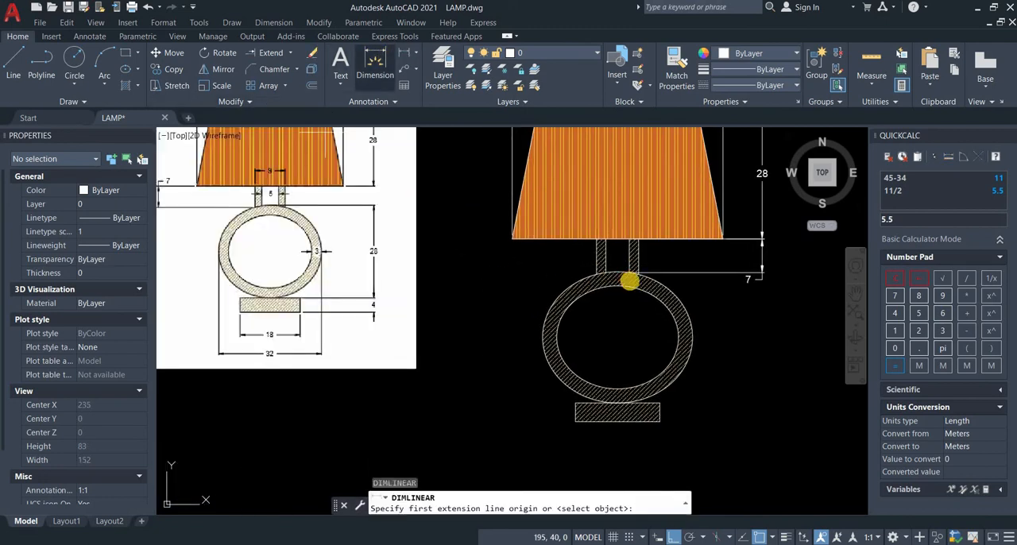
left_click(617, 403)
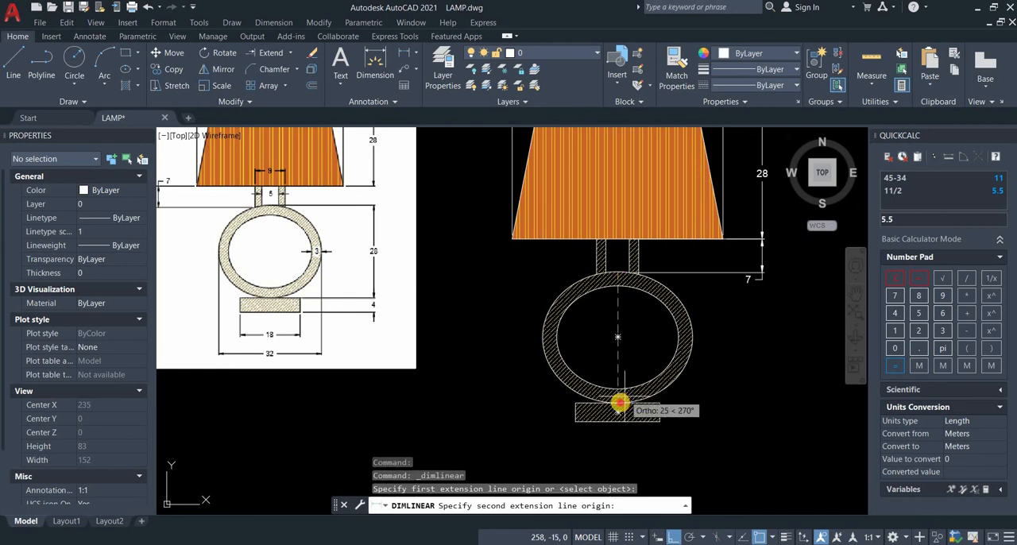
left_click(524, 381)
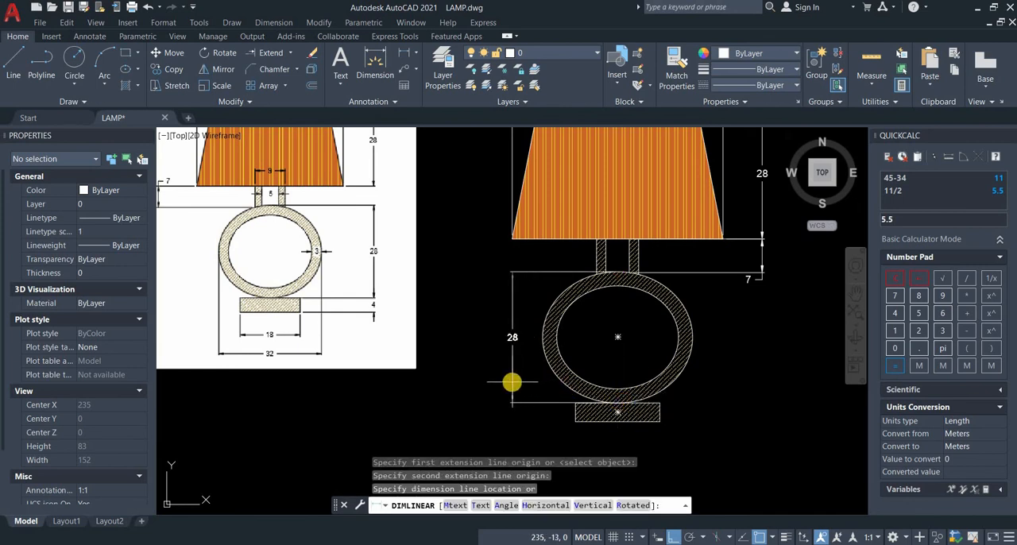
left_click(476, 407)
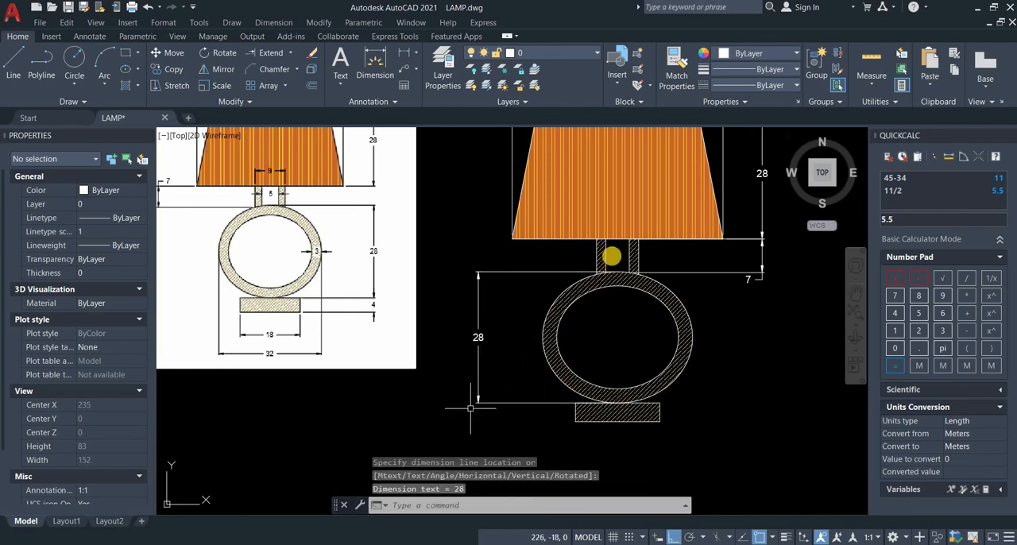
Step: Add linear dimensions for the neck's inner width, placed across its opening, and its outer width, placed just above it inside the lampshade
key("Return")
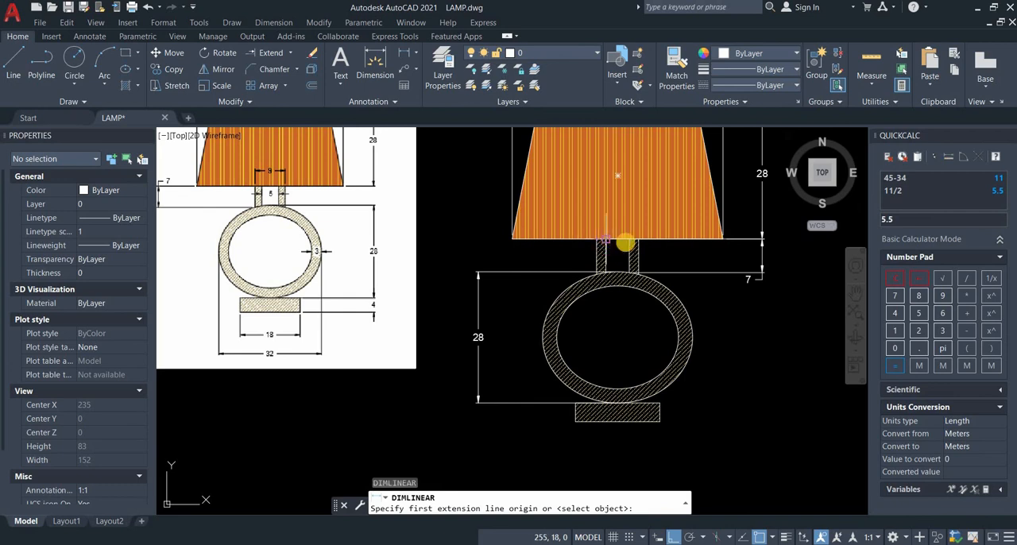
left_click(605, 238)
left_click(622, 252)
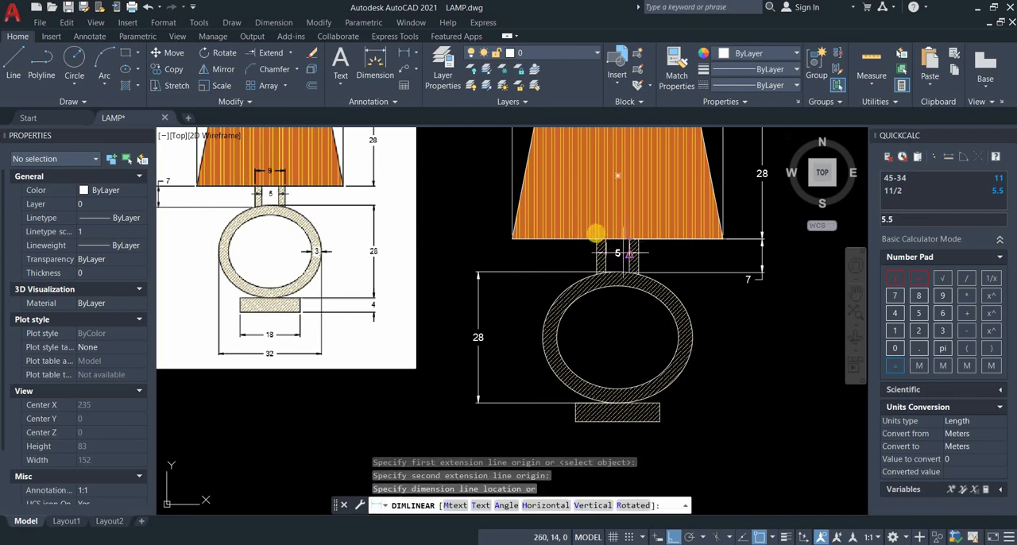
left_click(629, 254)
key("Return")
left_click(634, 236)
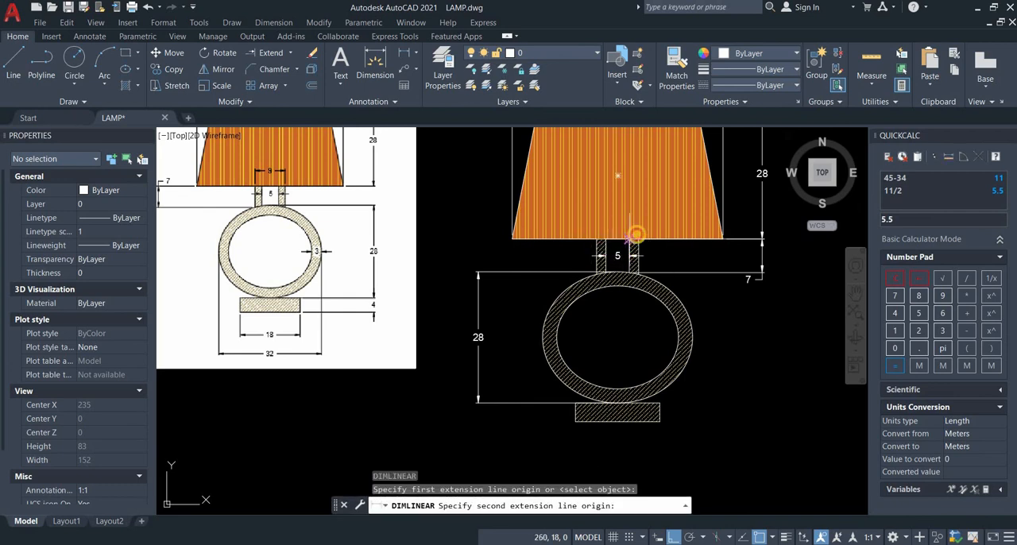
left_click(597, 237)
left_click(548, 220)
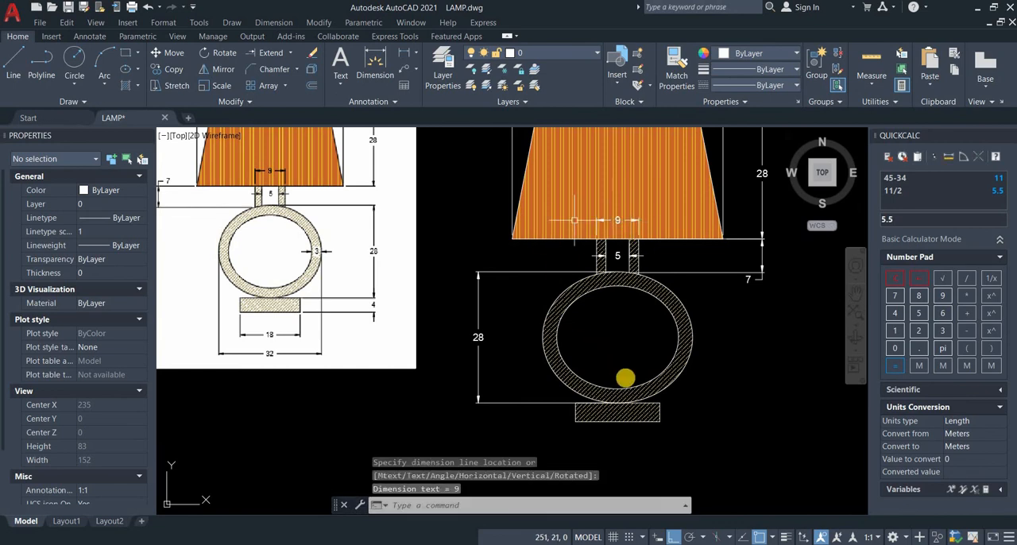
Step: Add a vertical linear dimension for the base's height, aligned below the ring's height dimension
key("Return")
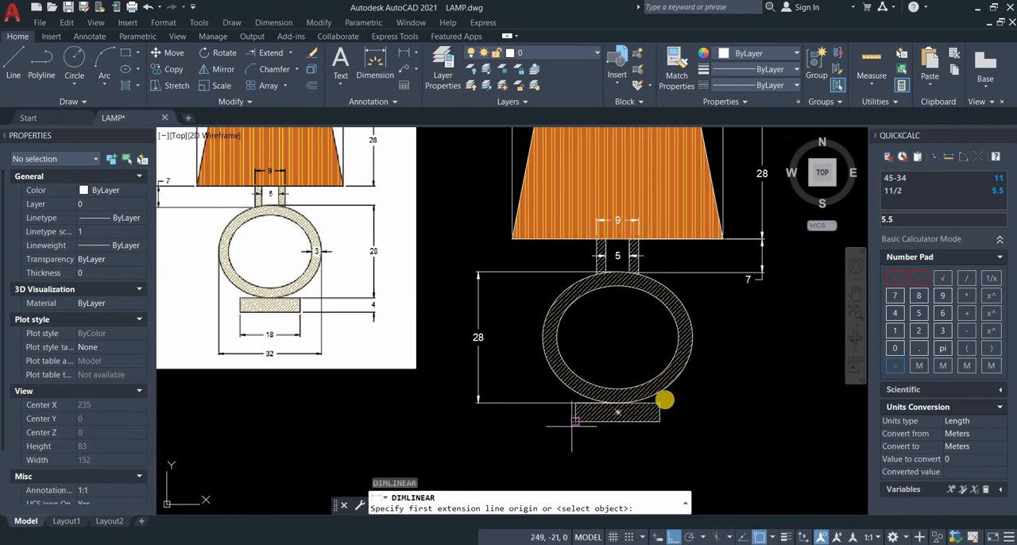
left_click(664, 402)
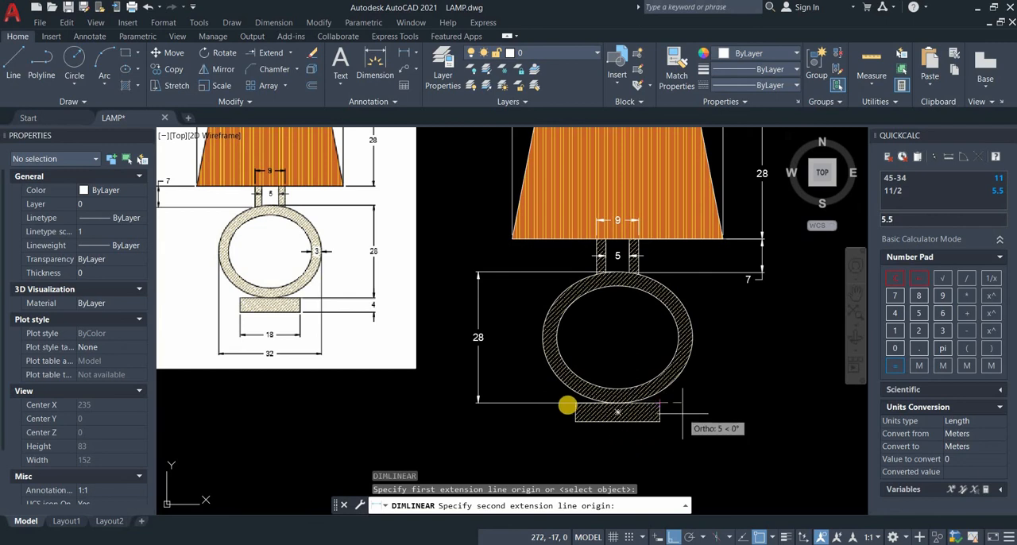
key("Return")
key("Return")
left_click(571, 415)
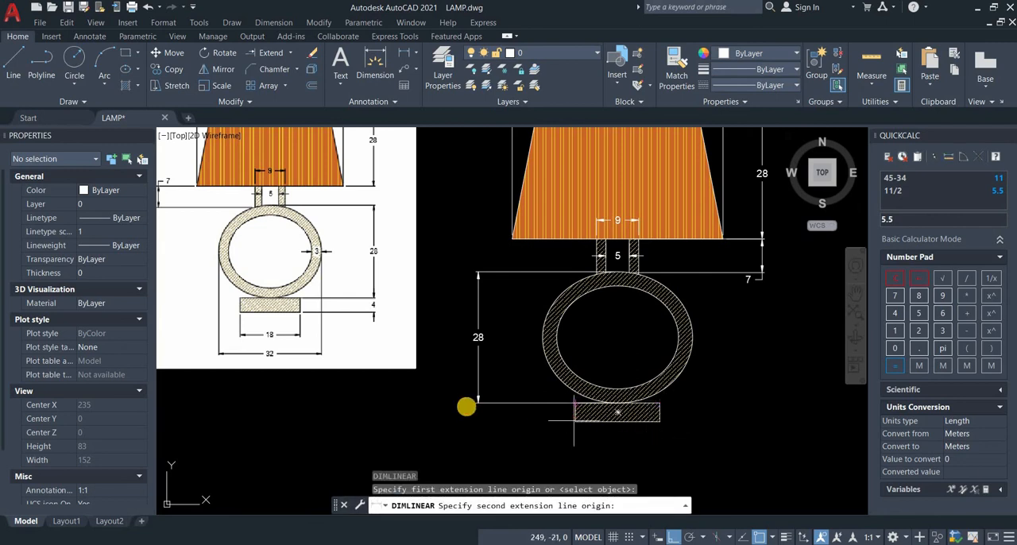
left_click(477, 404)
left_click(478, 409)
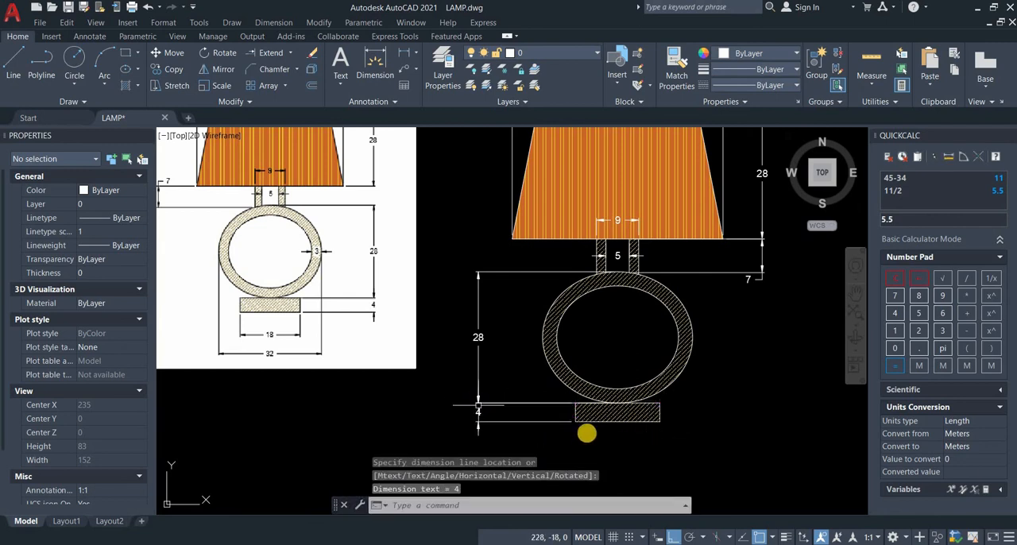
Step: Add linear dimensions for the base's width and the ring's overall width, both placed below the base with the ring's width outermost
key("Return")
left_click(651, 420)
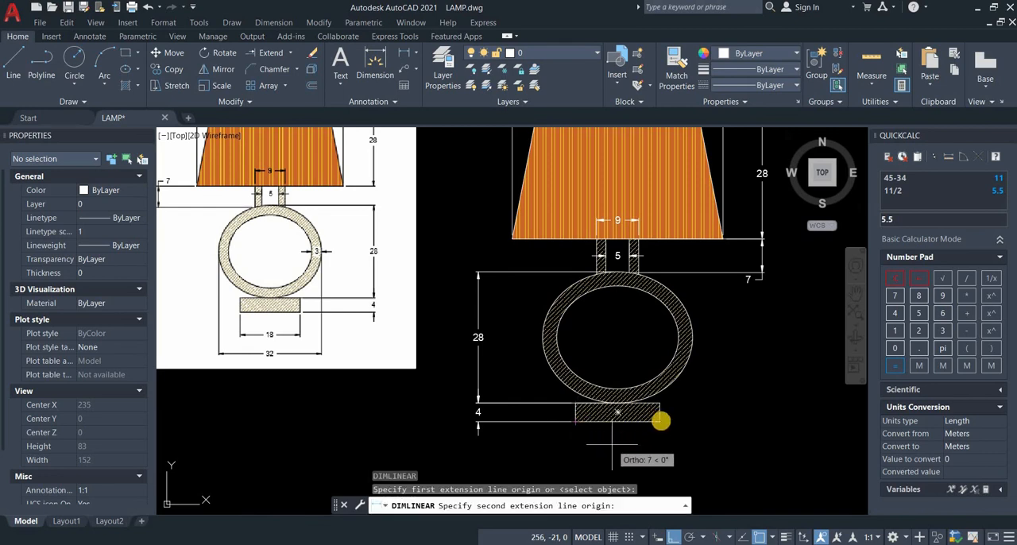
left_click(660, 421)
left_click(661, 444)
middle_click_drag(659, 402, 633, 350)
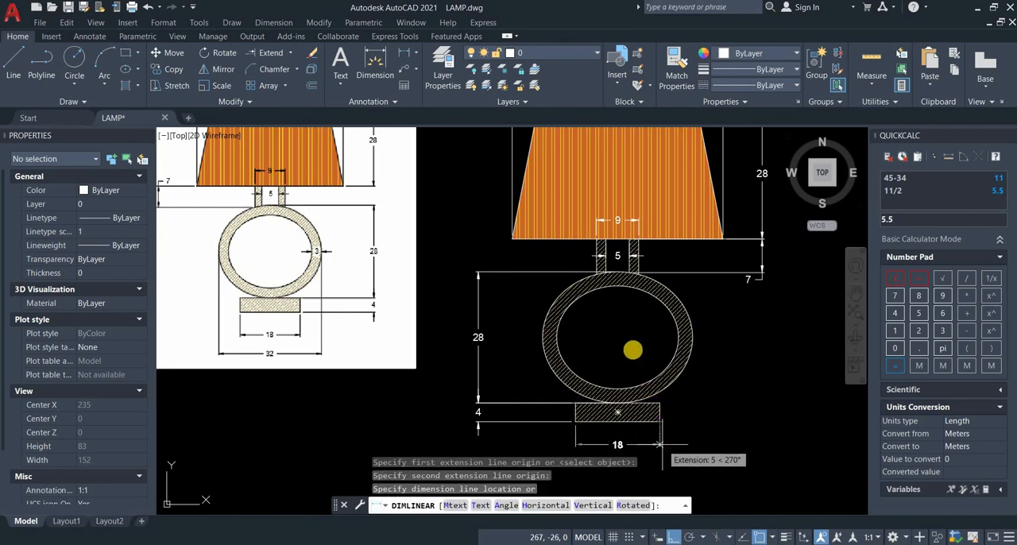
key("Return")
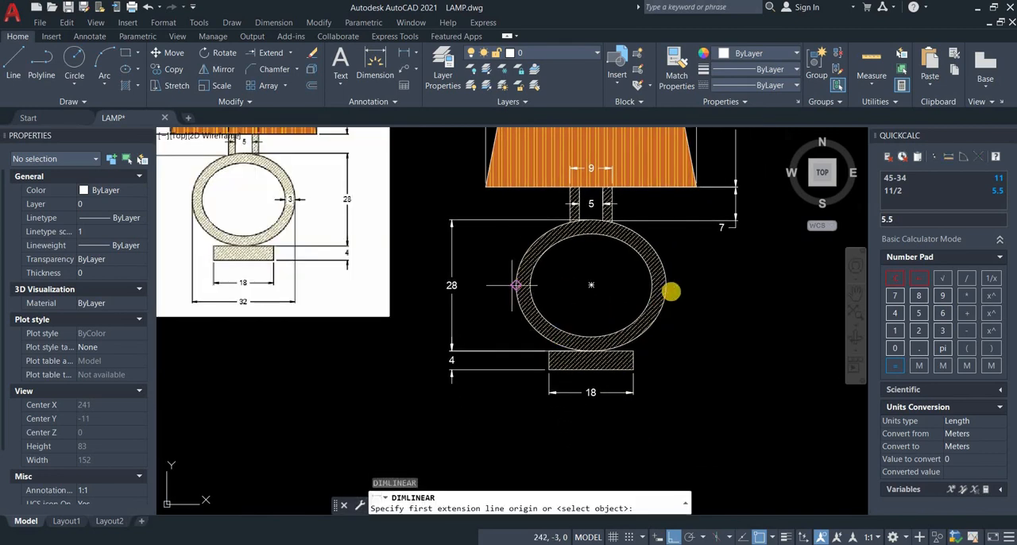
left_click(518, 284)
left_click(665, 284)
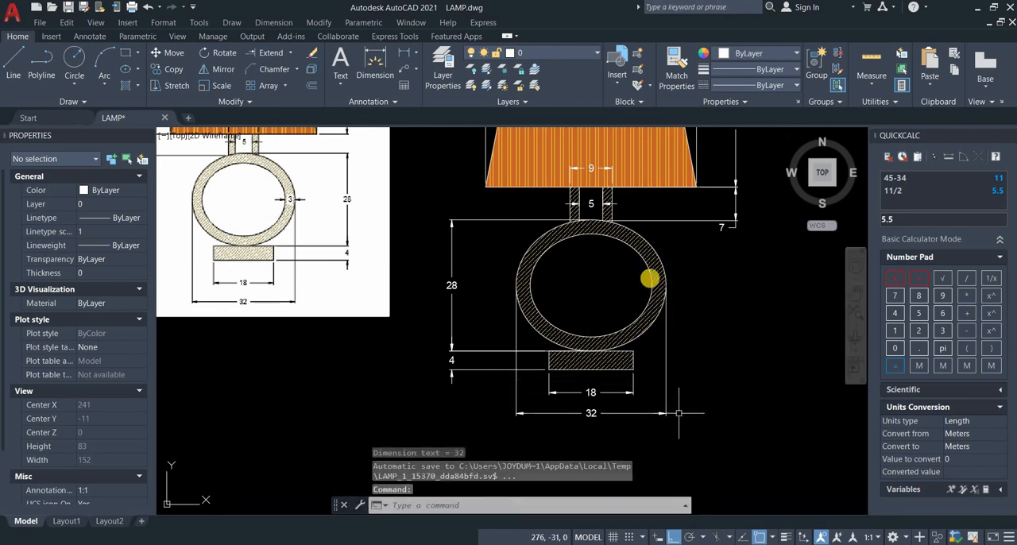
Step: Add a linear dimension for the ring's wall thickness at its right-hand side
key("Return")
left_click(666, 286)
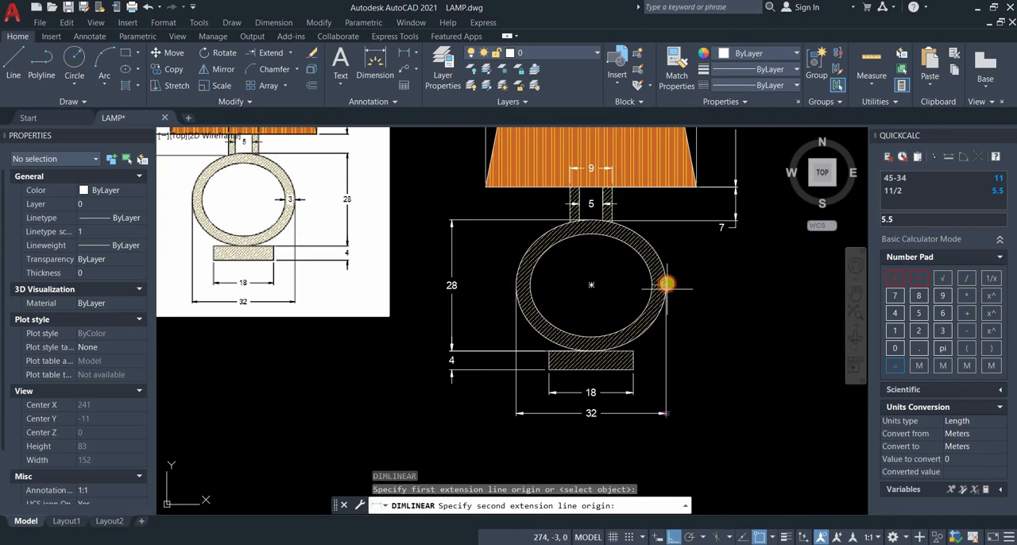
left_click(684, 291)
left_click(666, 285)
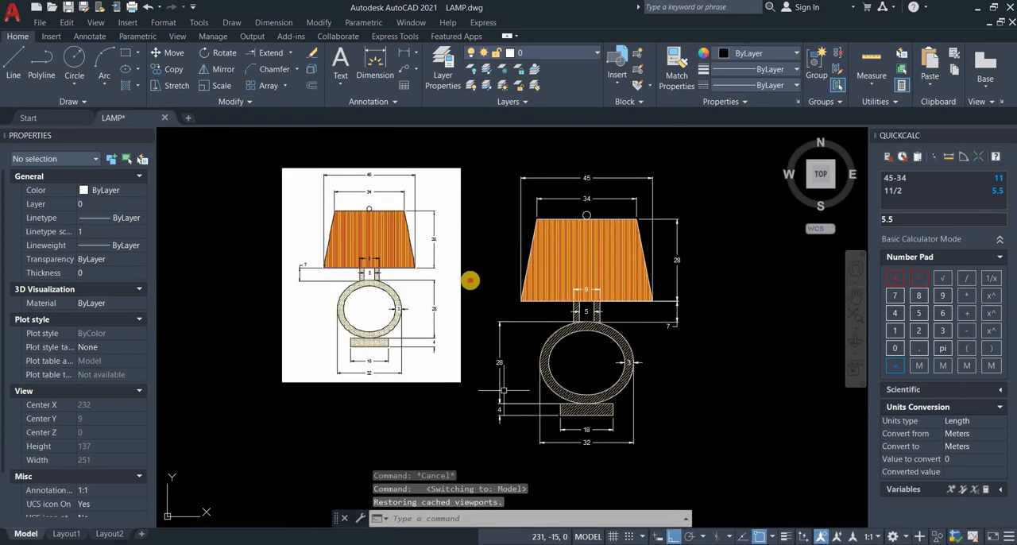
Step: Delete the reference image of the lamp from model space
left_click(470, 282)
left_click(467, 337)
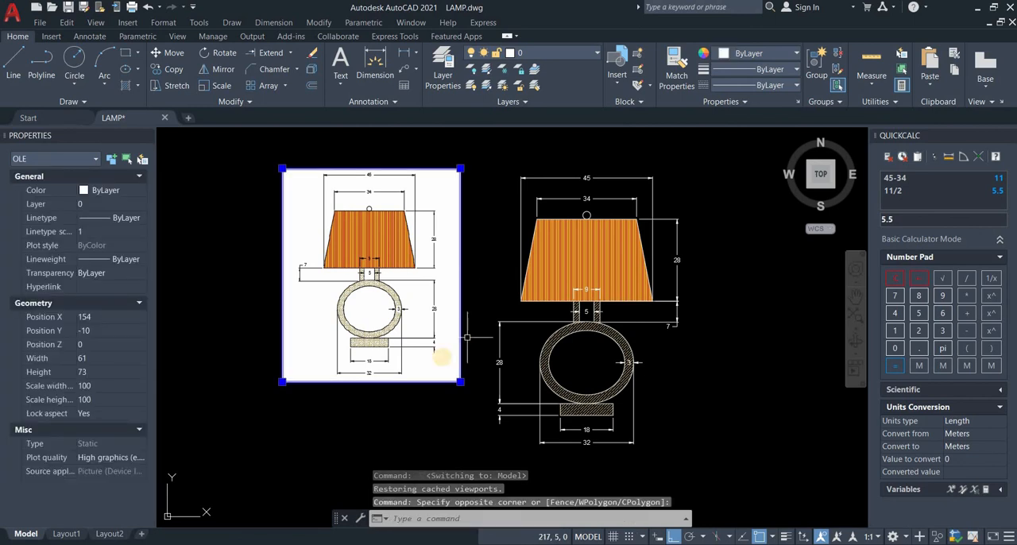
key("Delete")
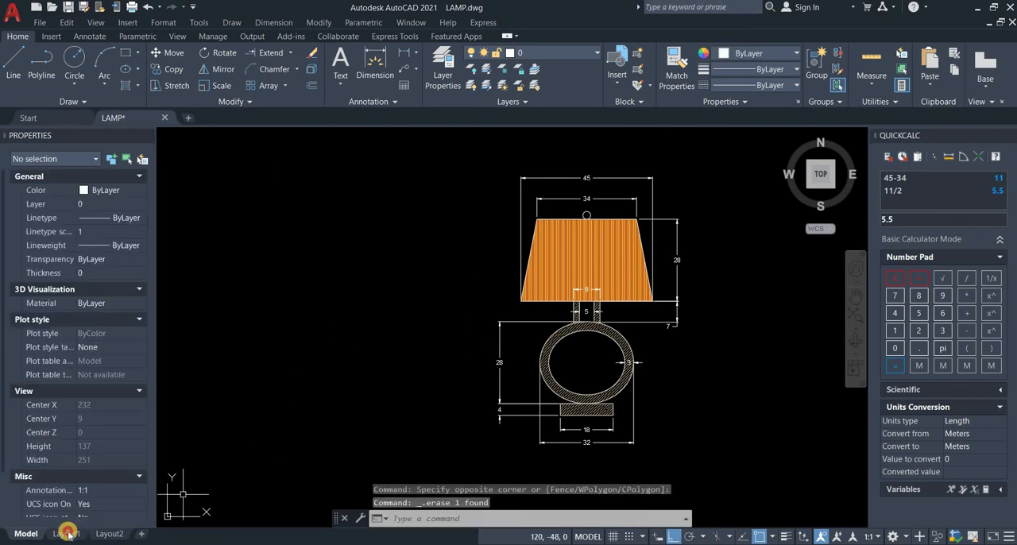
Step: Switch to Layout1 and close the Blocks palette to show the lamp on the sheet
left_click(68, 534)
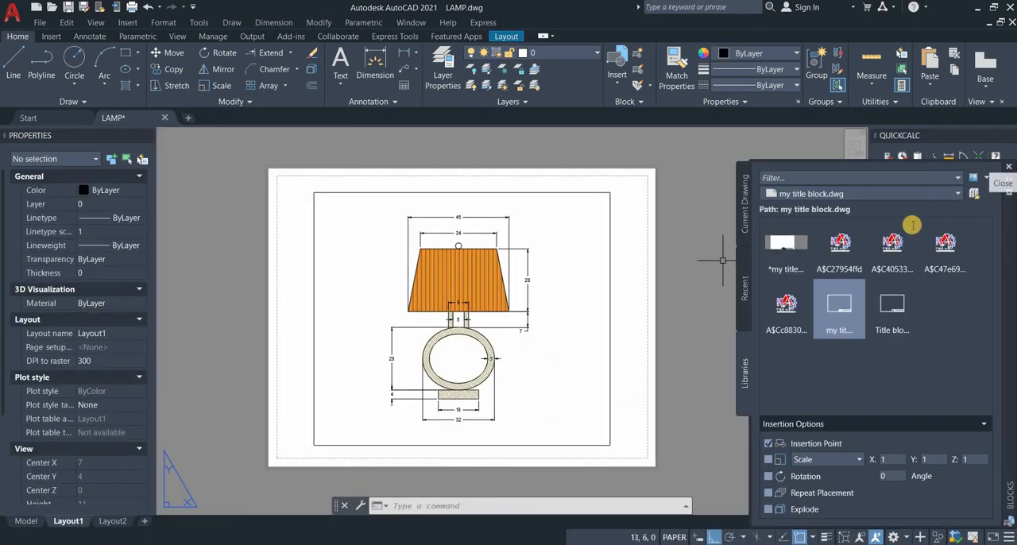
left_click(1009, 167)
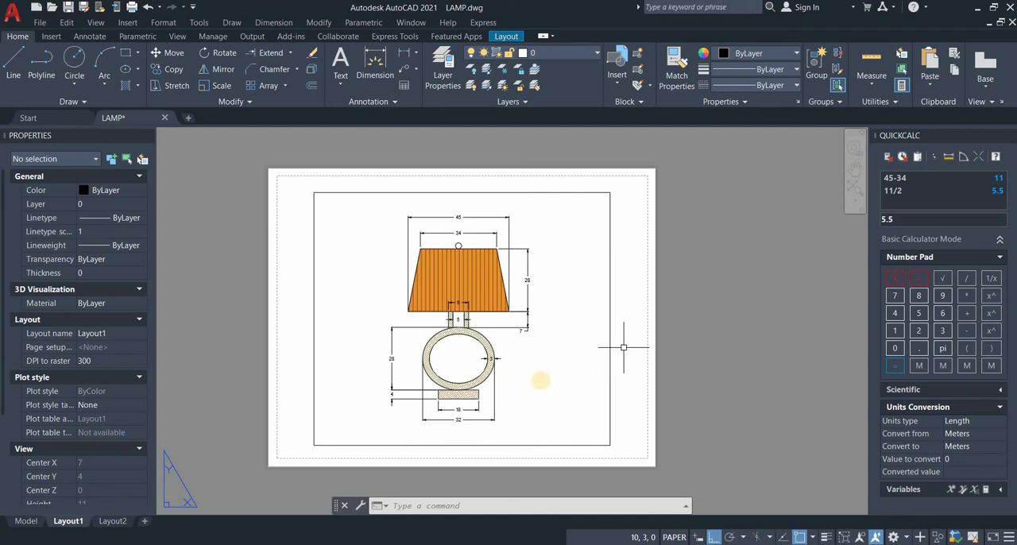
scroll(523, 360, "up", 3)
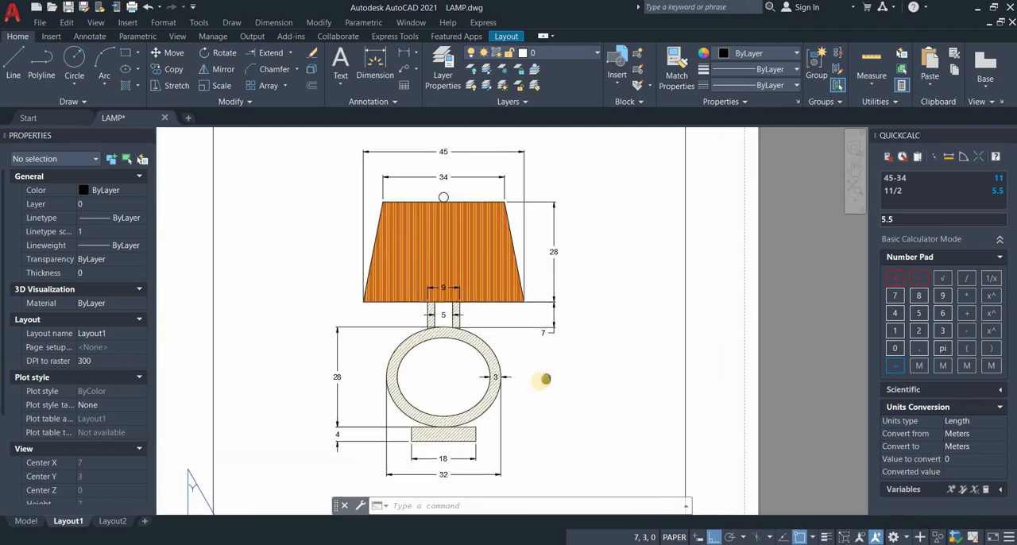